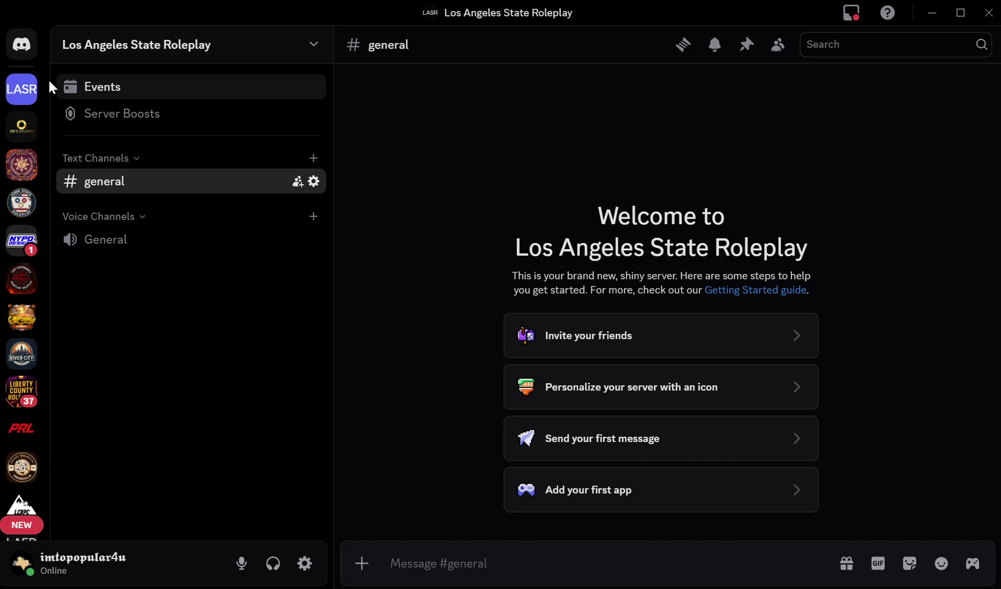
Open the role settings of the Los Angeles State Roleplay server and create eleven new roles.
click(135, 45)
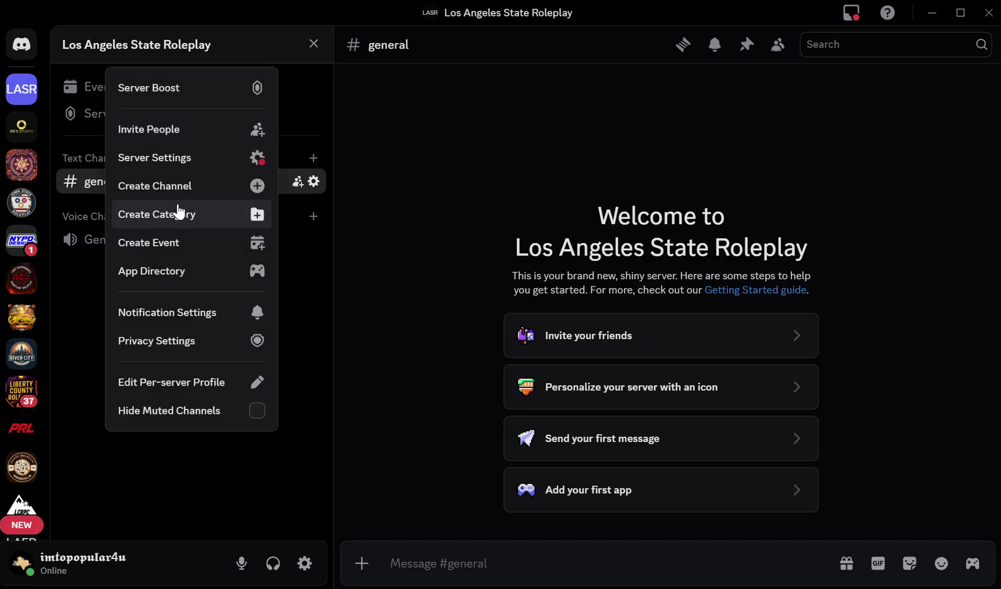
click(163, 158)
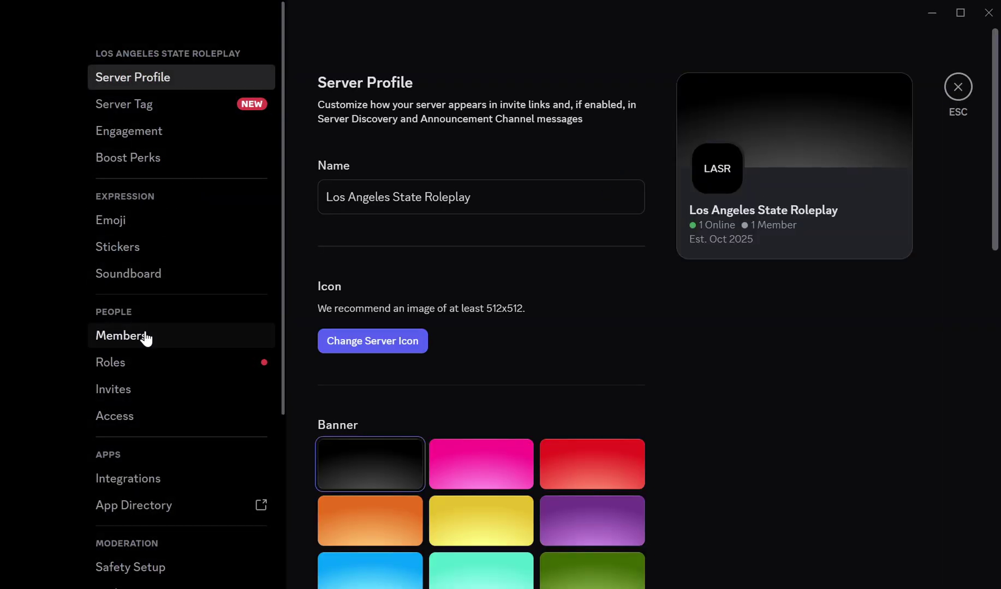
scroll(144, 338, down, 1)
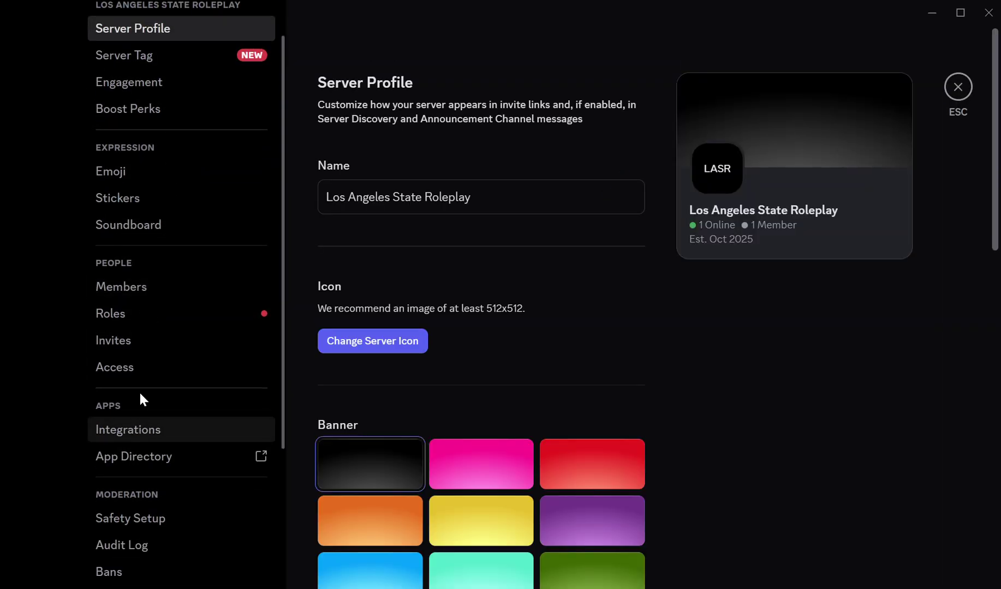
click(153, 315)
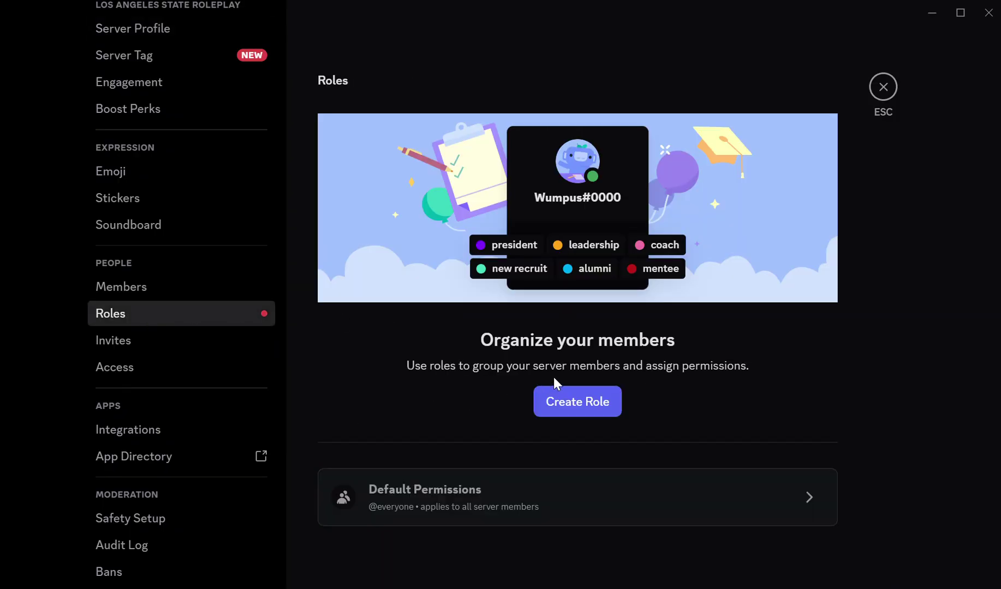
click(566, 398)
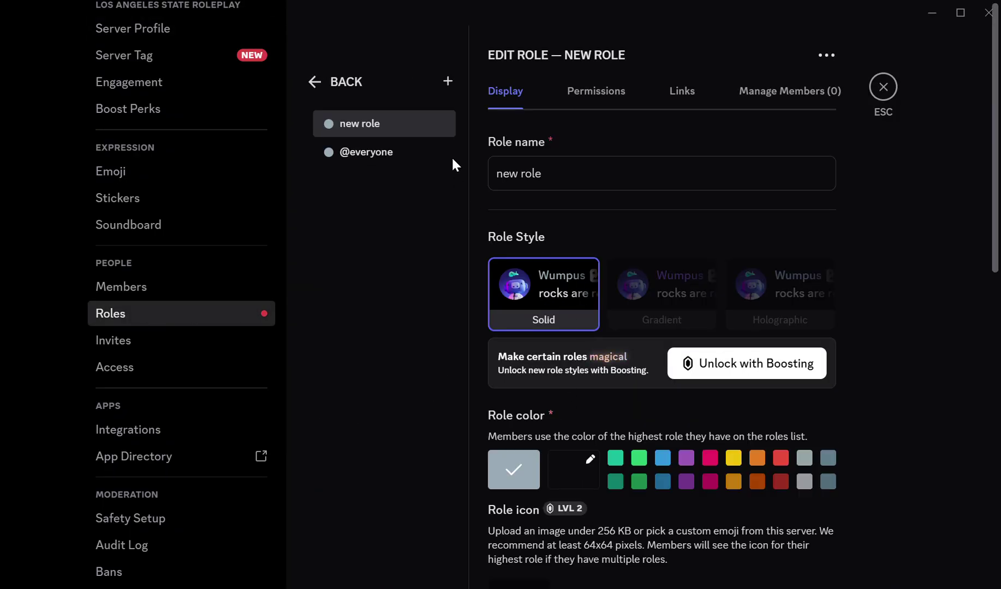
click(448, 81)
click(449, 82)
click(449, 81)
click(449, 82)
click(449, 82)
click(449, 82)
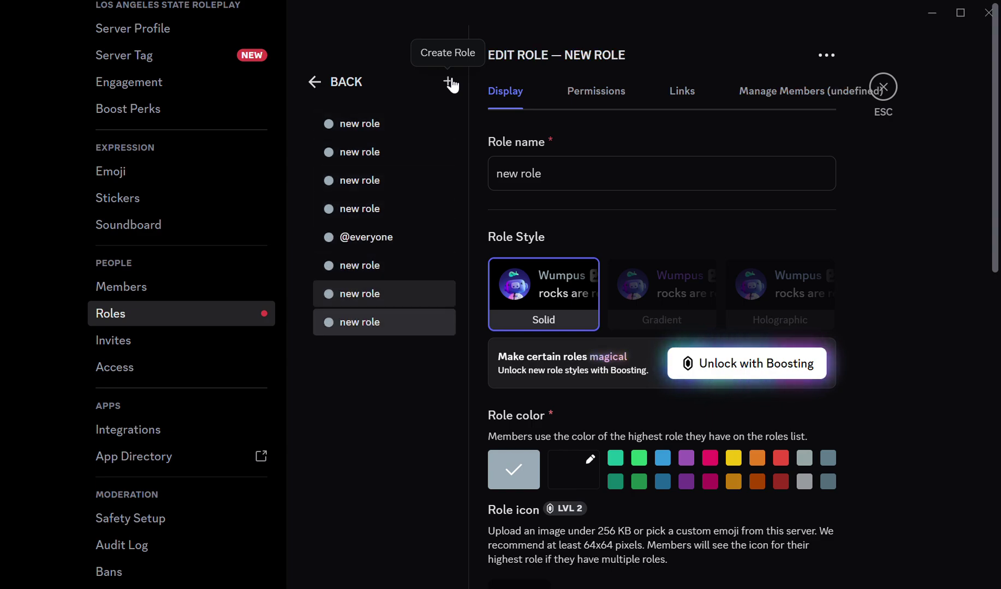
click(390, 126)
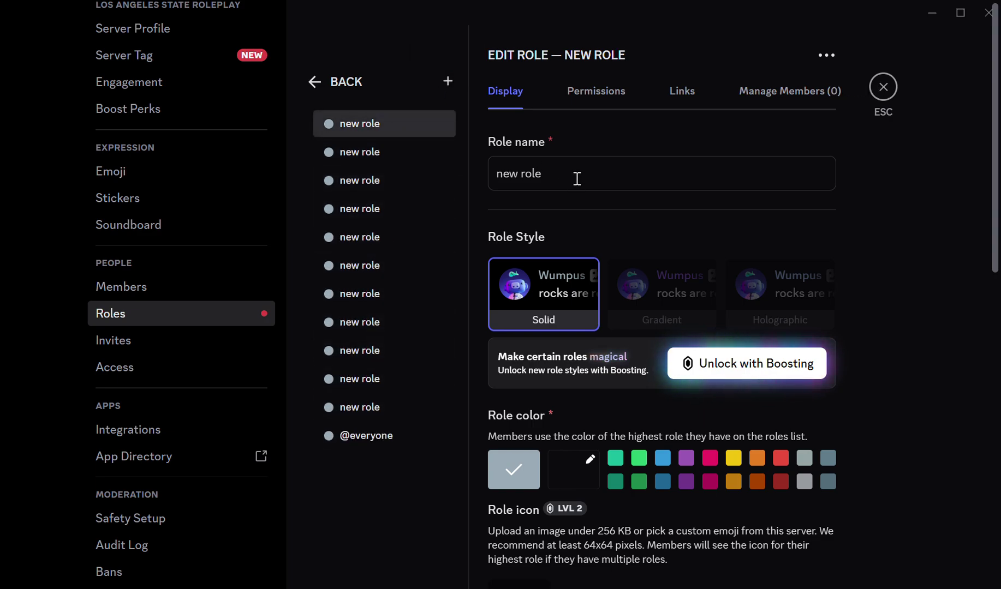
drag(577, 178, 509, 178)
key(BackSpace)
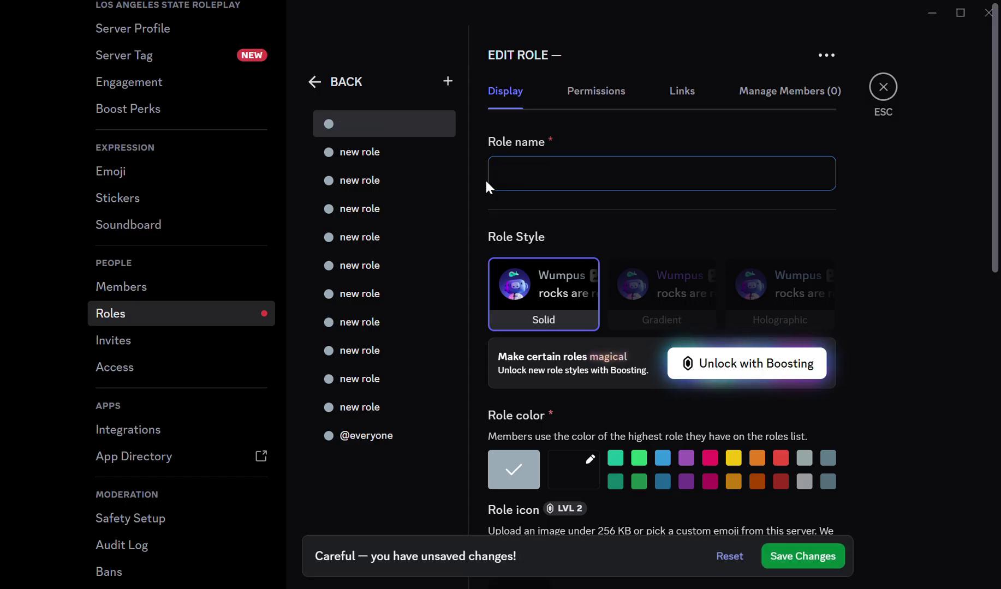
text(Member)
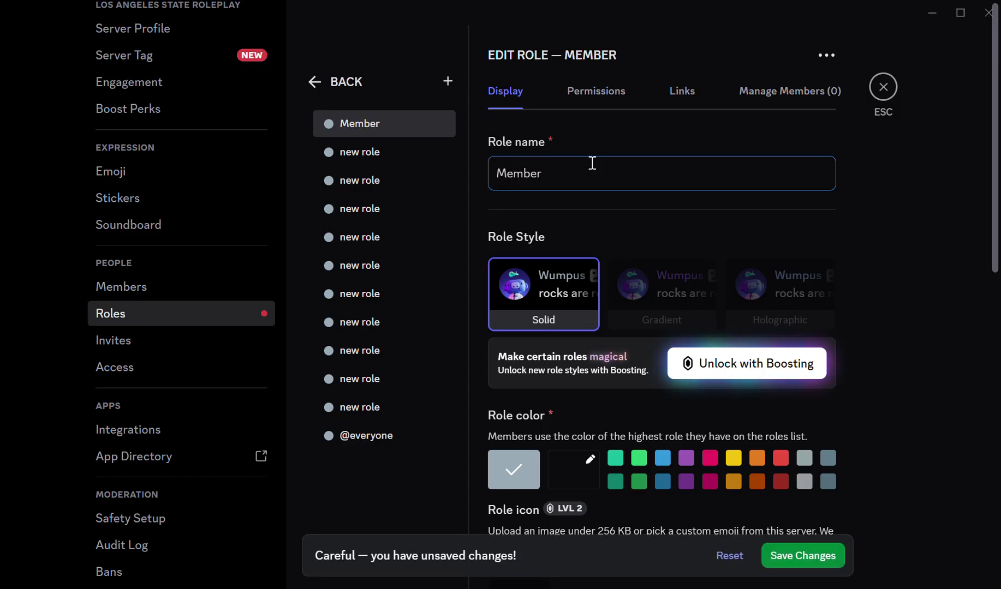
click(709, 459)
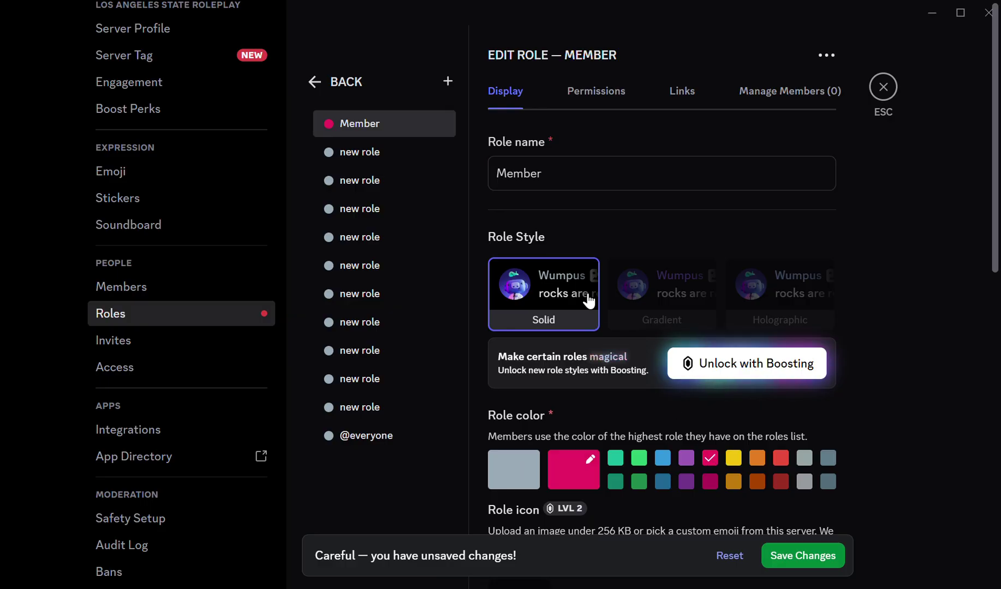
drag(382, 114, 419, 422)
Name the new role directly above Member "Law Enforcement" and colour it light blue.
click(394, 382)
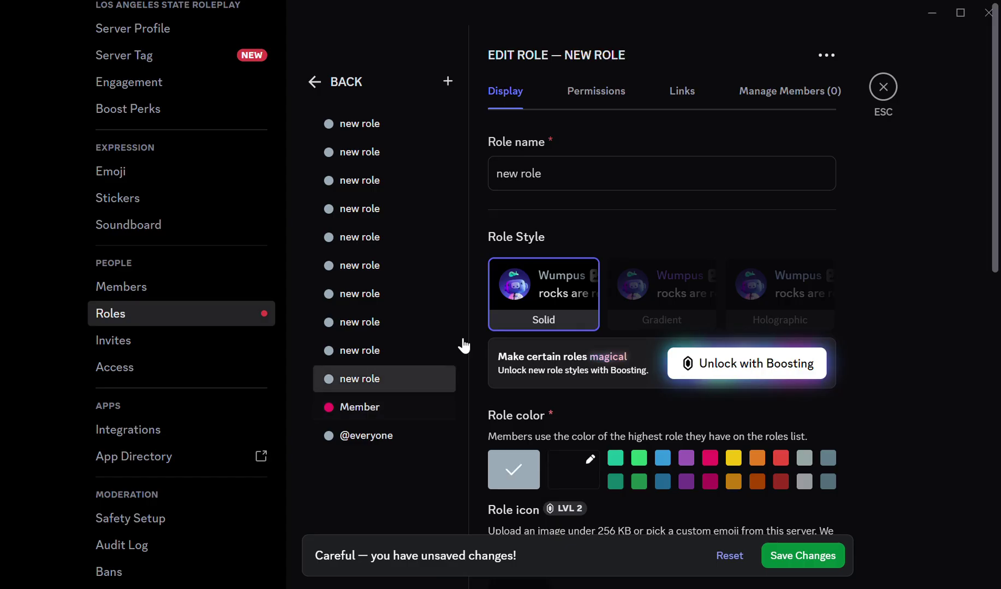
drag(541, 178, 470, 168)
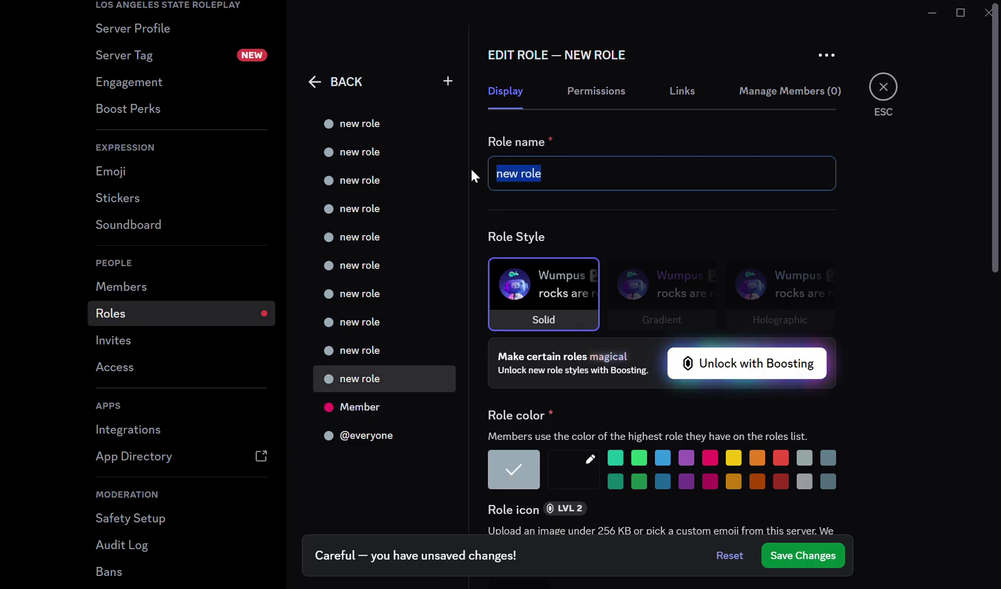
key(BackSpace)
text(Law )
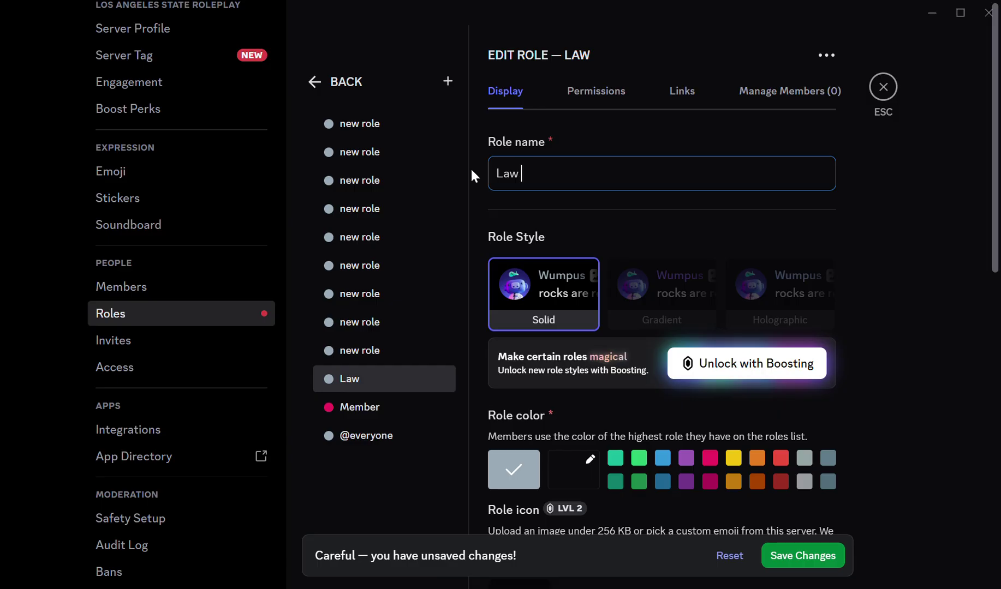
text(Enforc)
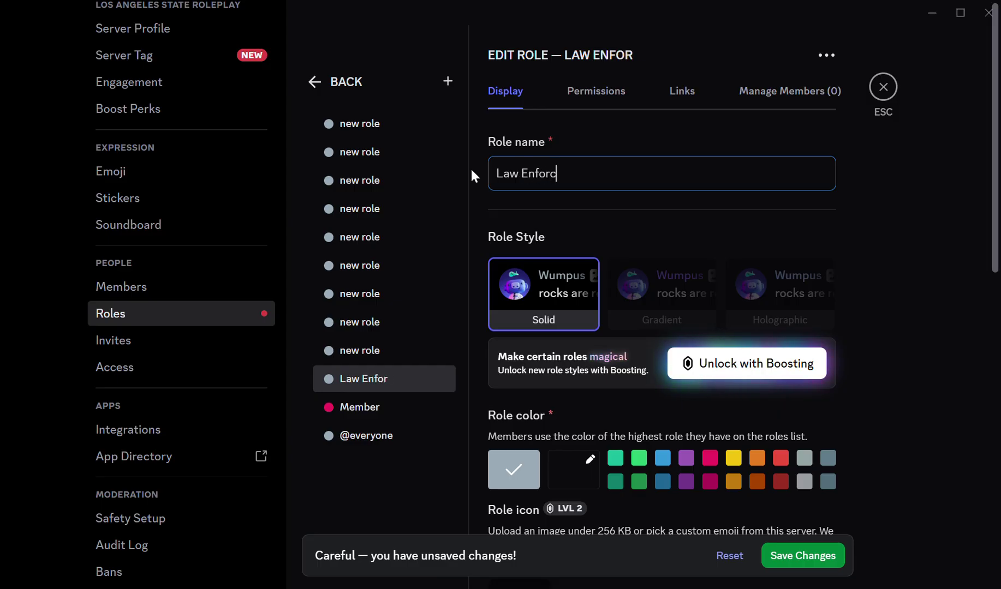
text(emwentr)
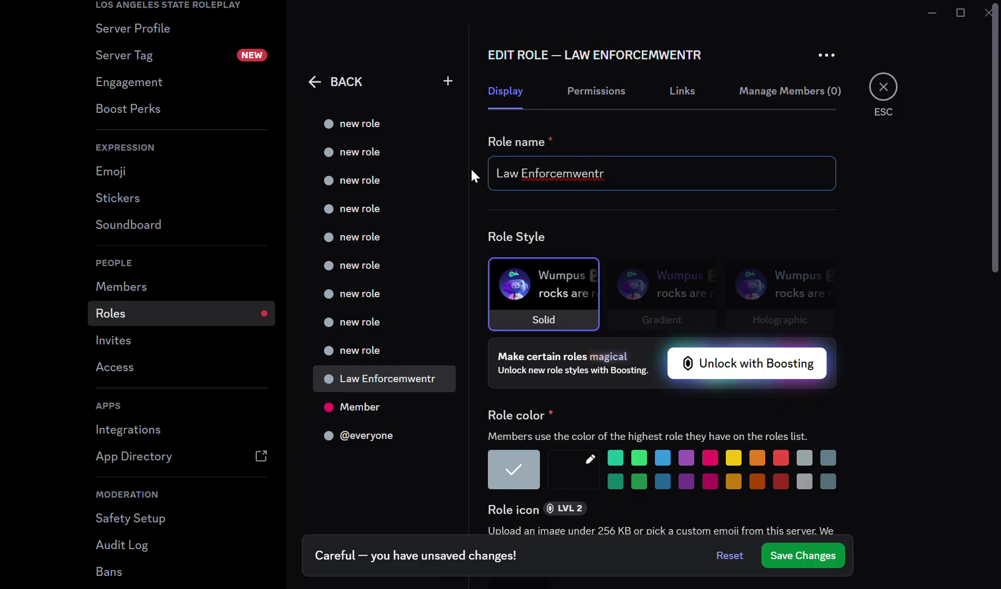
key(BackSpace)
key(BackSpace)
key(BackSpace)
key(BackSpace)
key(BackSpace)
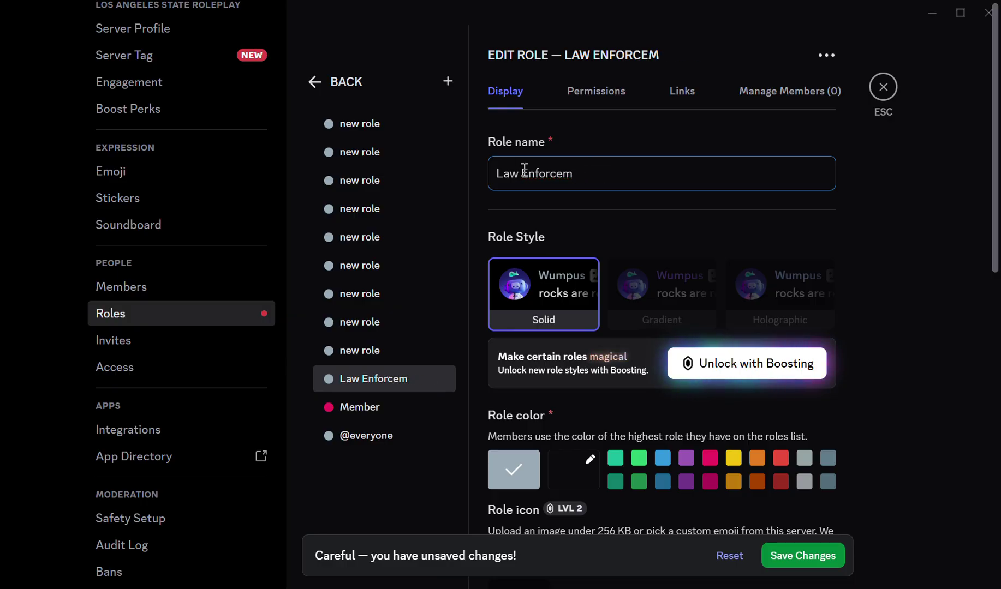
text(ent)
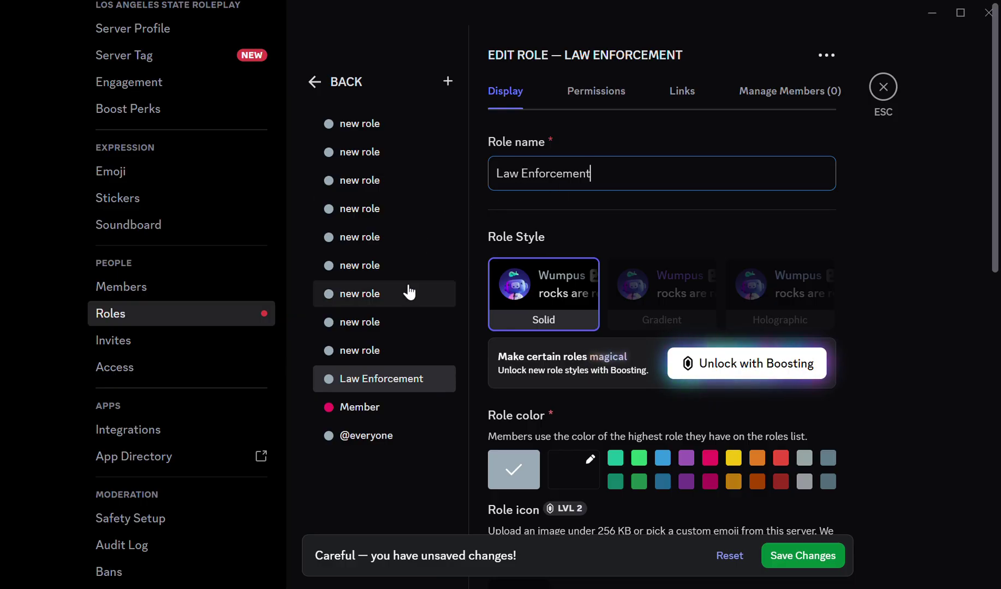
click(663, 464)
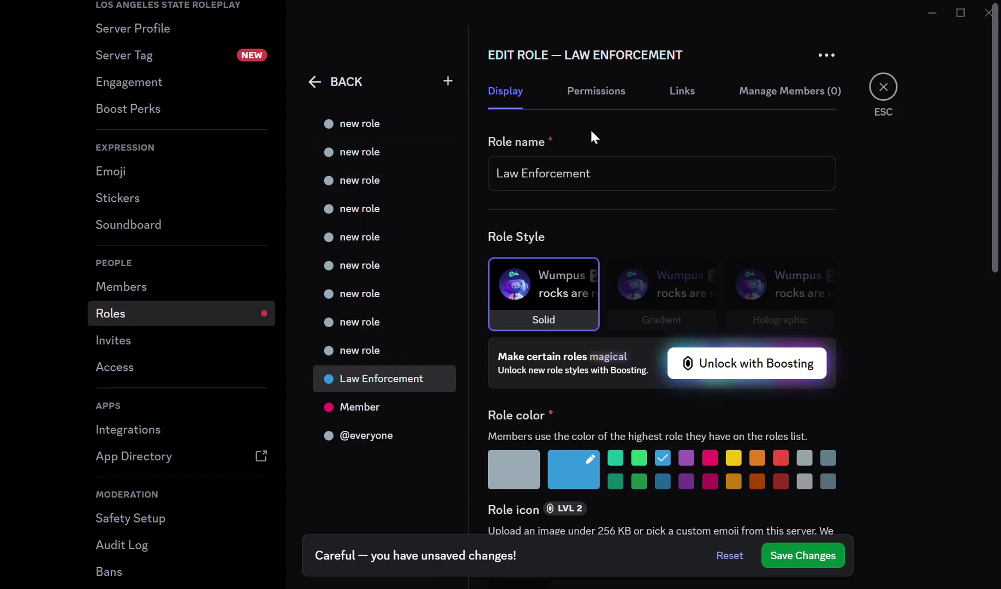
click(405, 124)
click(565, 182)
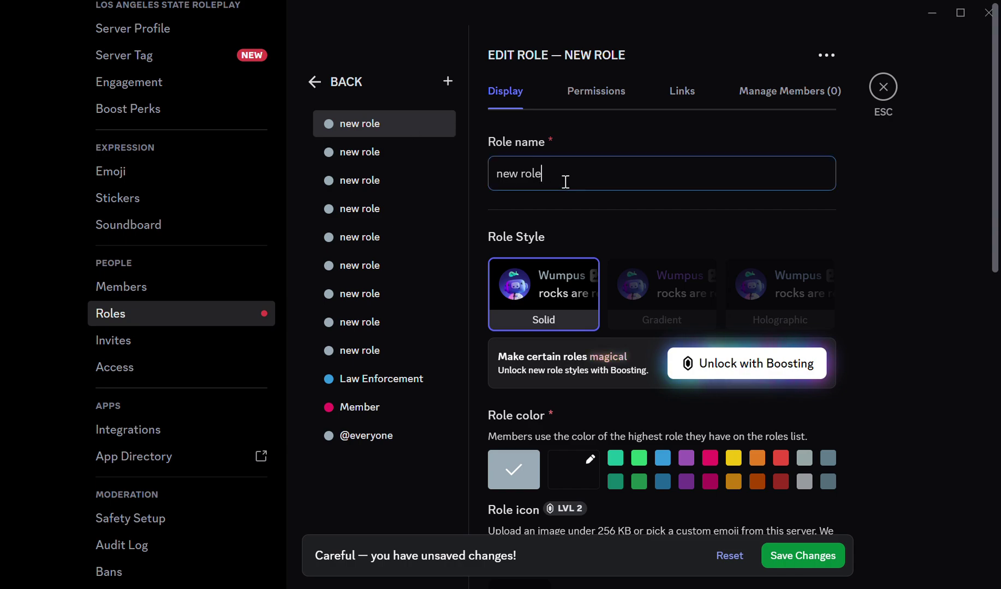
key(ctrl+shift+Left)
key(BackSpace)
key(BackSpace)
key(BackSpace)
key(BackSpace)
key(BackSpace)
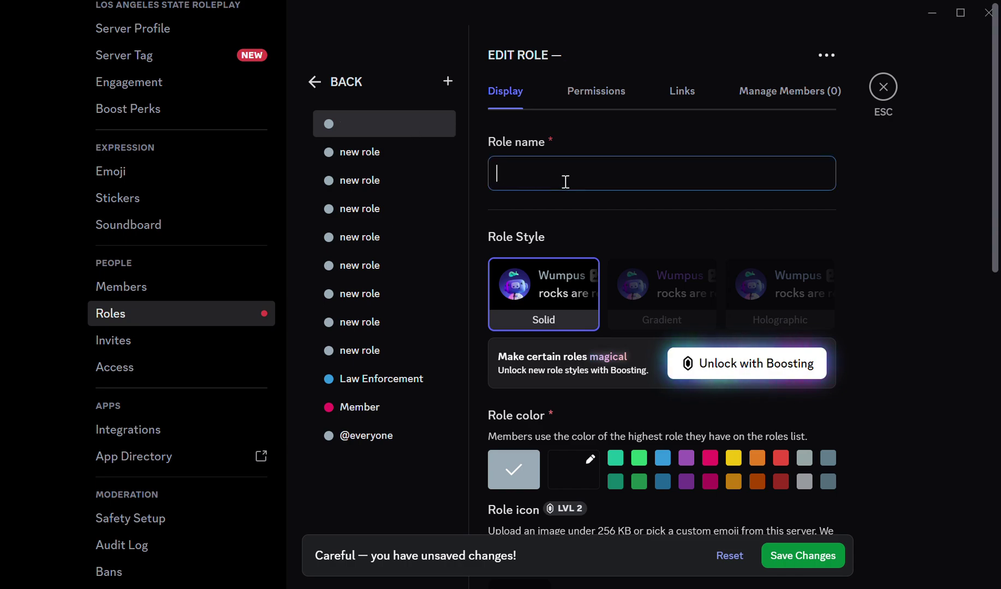
text(Citizedn)
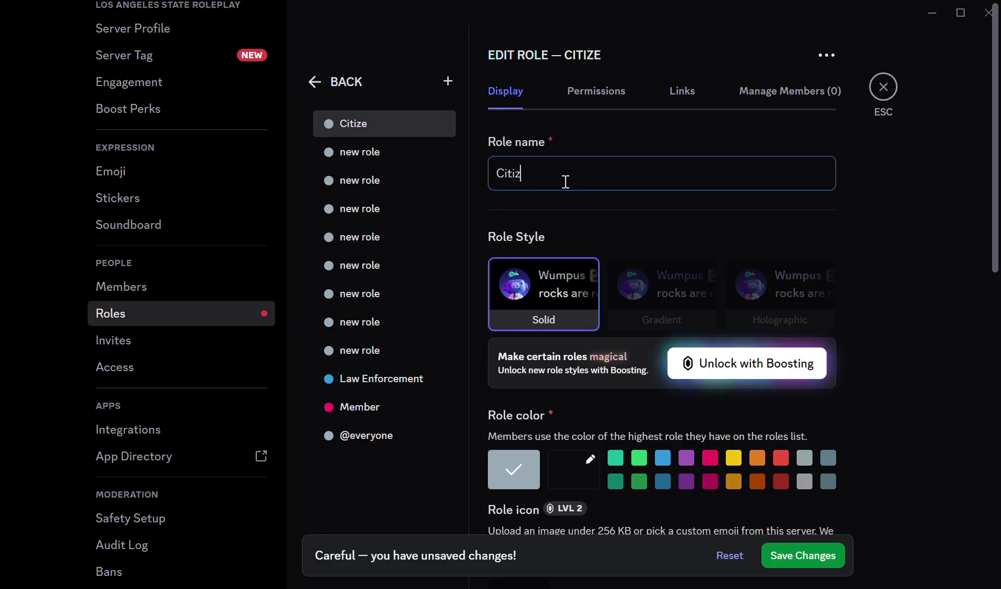
key(BackSpace)
key(BackSpace)
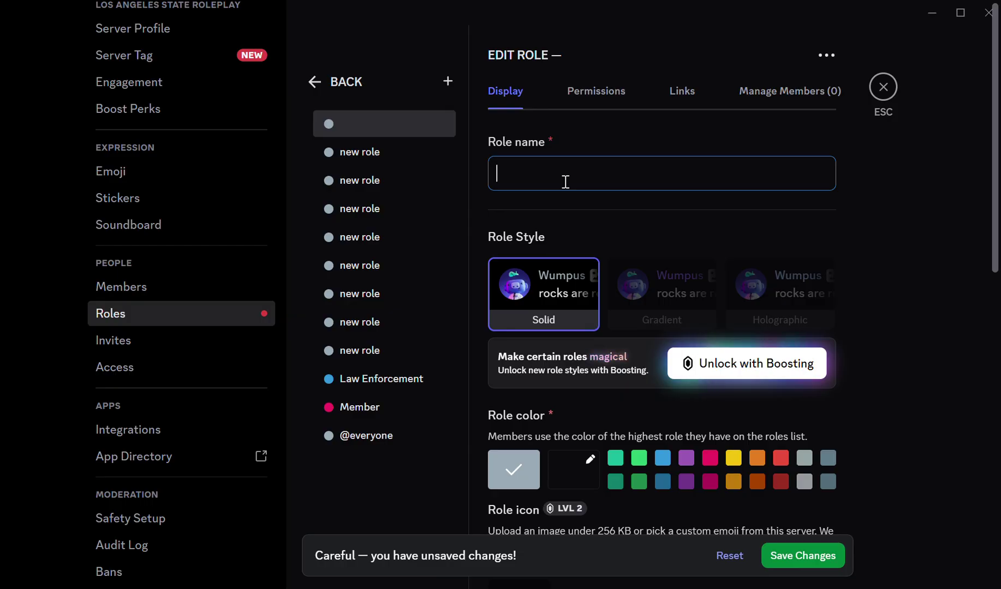
text(Modera)
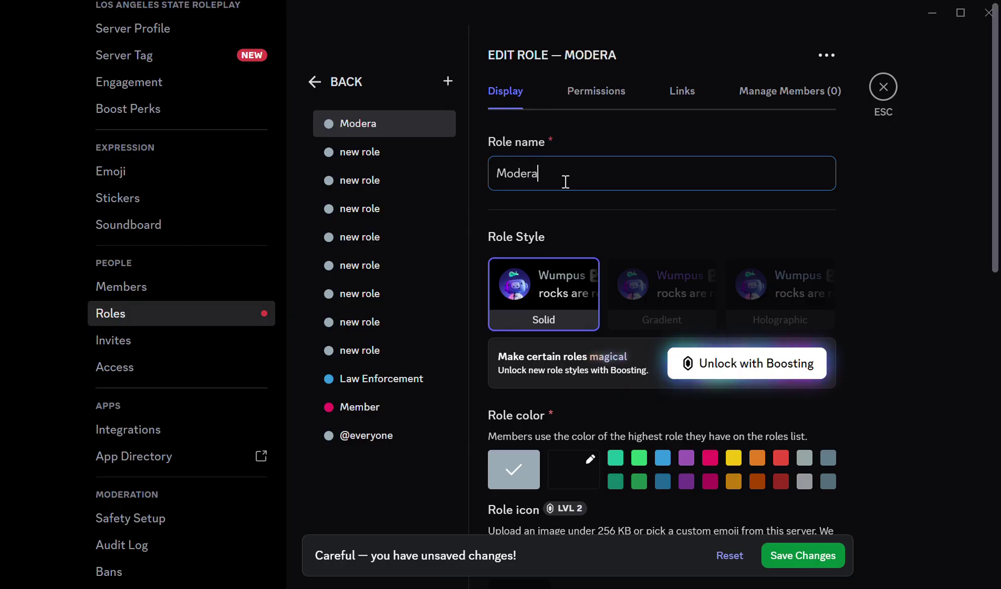
key(BackSpace)
key(BackSpace)
key(BackSpace)
key(BackSpace)
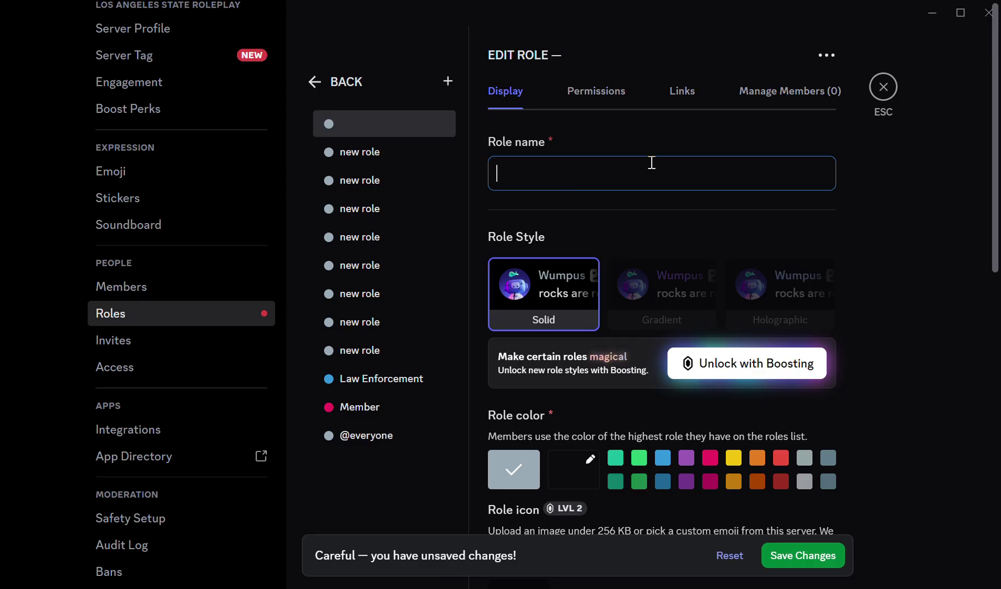
Save the role changes and close the server settings.
click(883, 87)
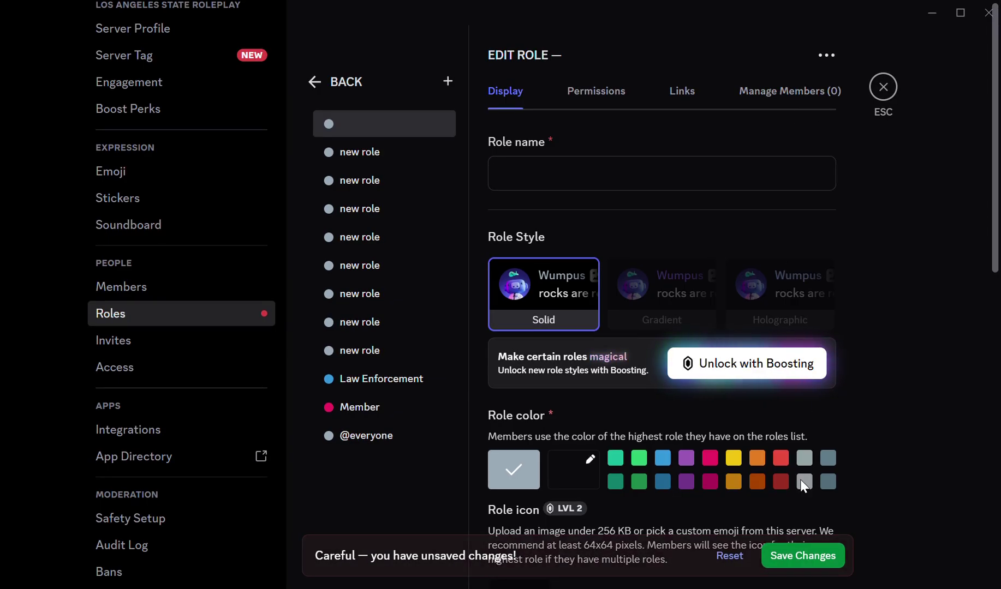
click(785, 554)
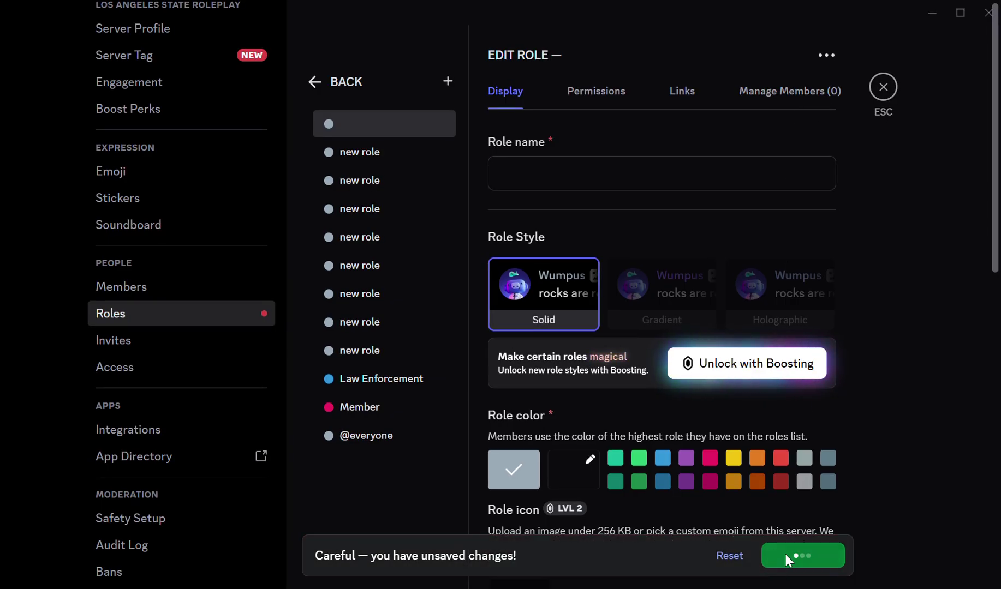
click(880, 90)
Open the role settings of the existing Los Angeles Roleplay server and examine how its role list is organised.
scroll(20, 283, down, 5)
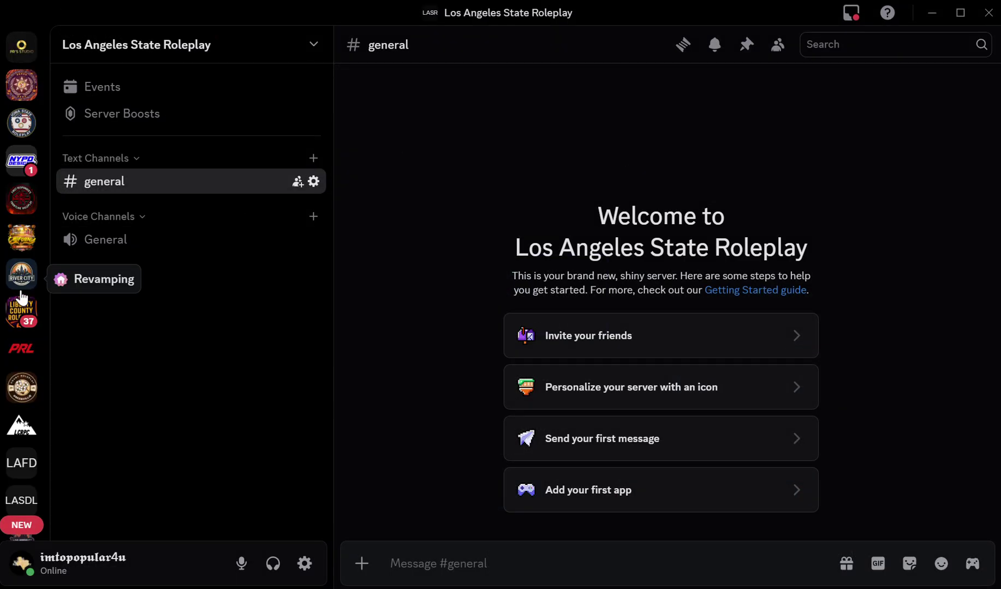
click(21, 156)
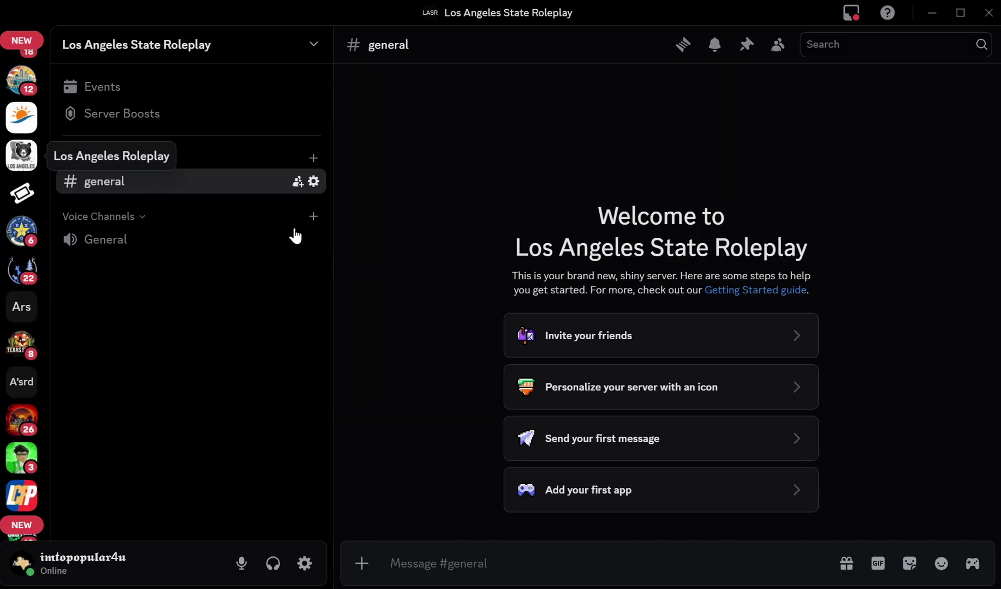
scroll(122, 253, up, 4)
scroll(123, 252, up, 5)
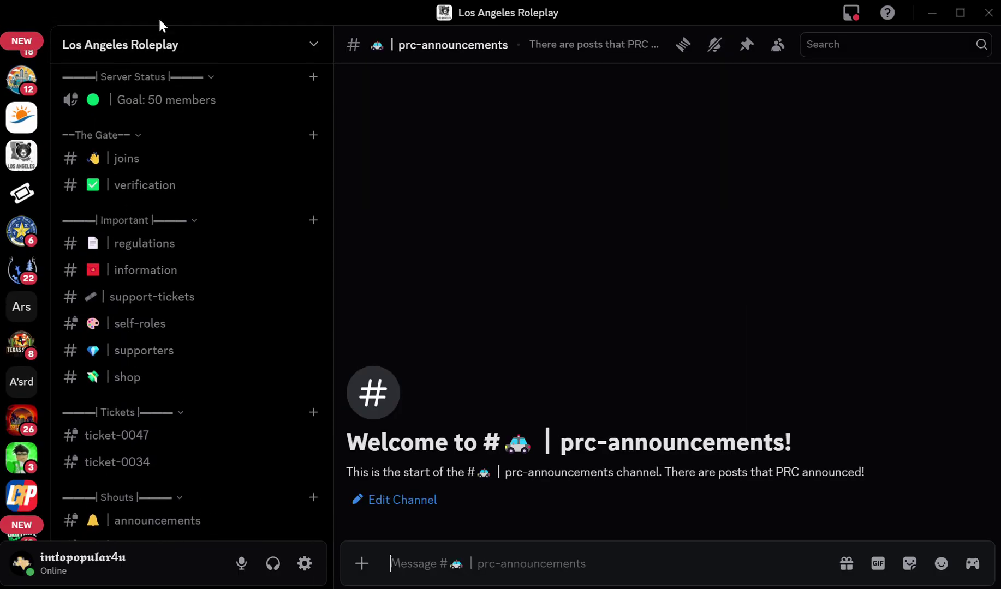
click(162, 44)
click(183, 157)
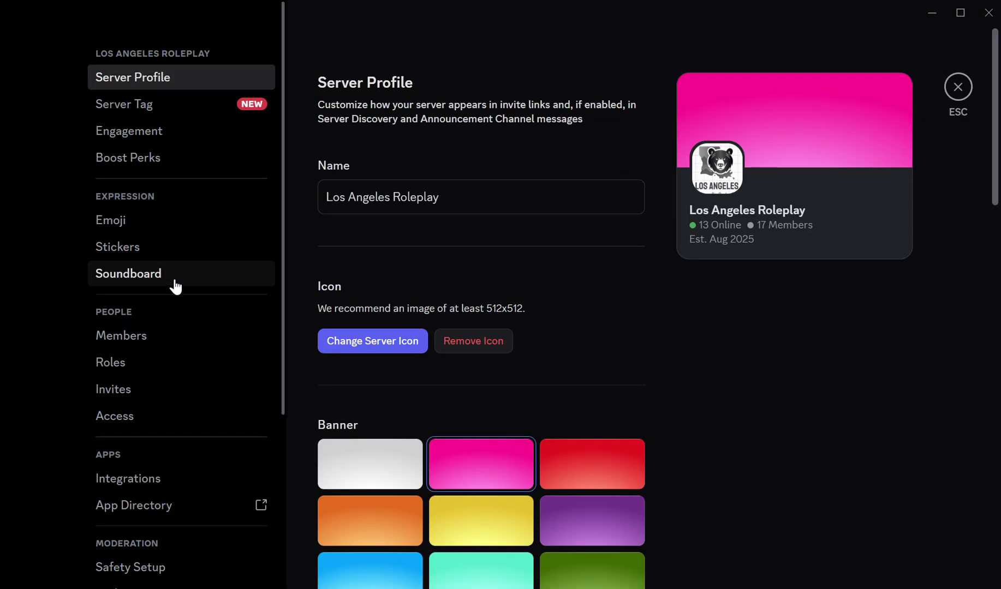
click(148, 367)
scroll(412, 446, down, 7)
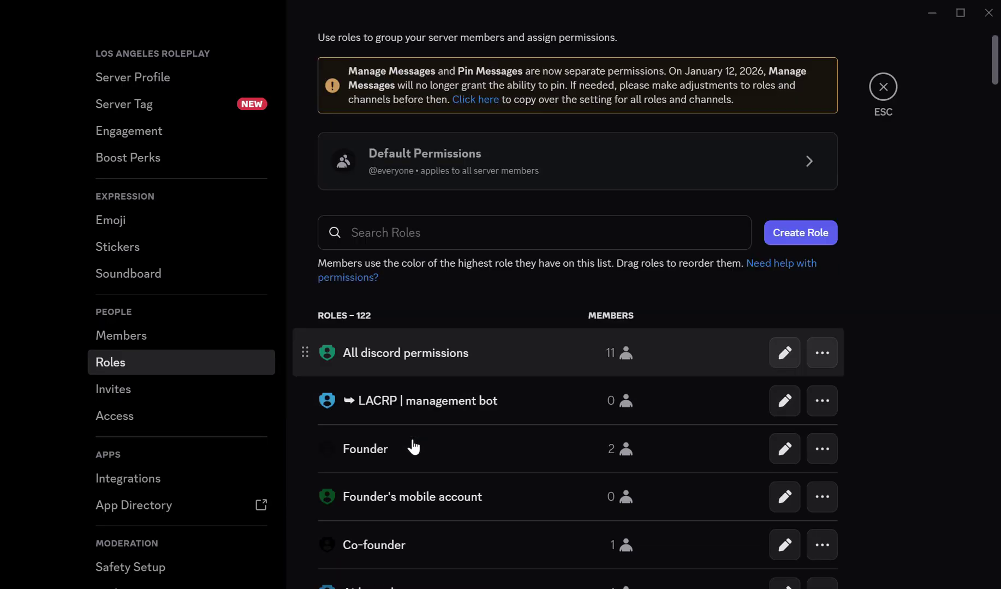
scroll(412, 446, down, 18)
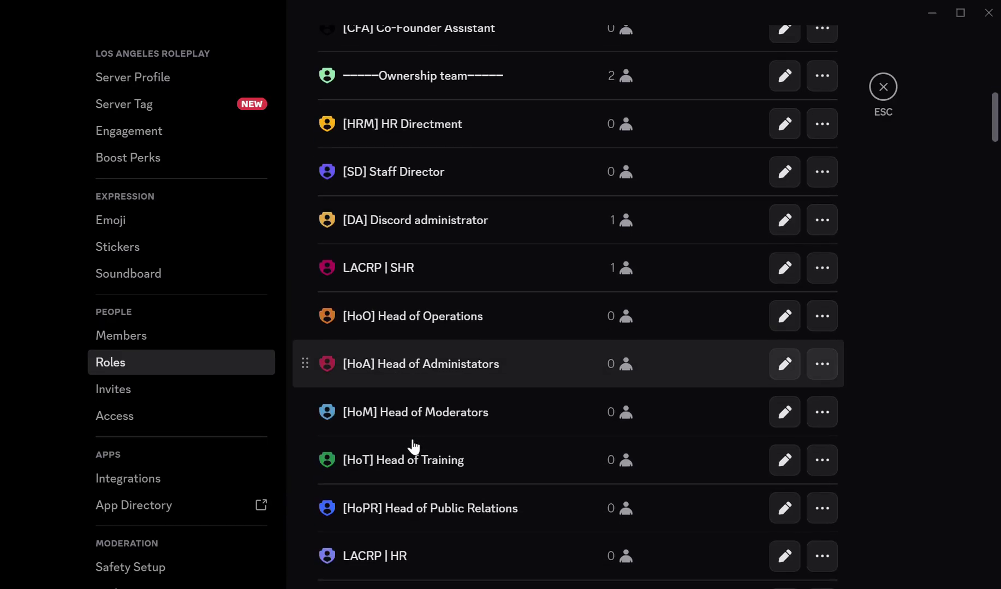
scroll(413, 446, down, 16)
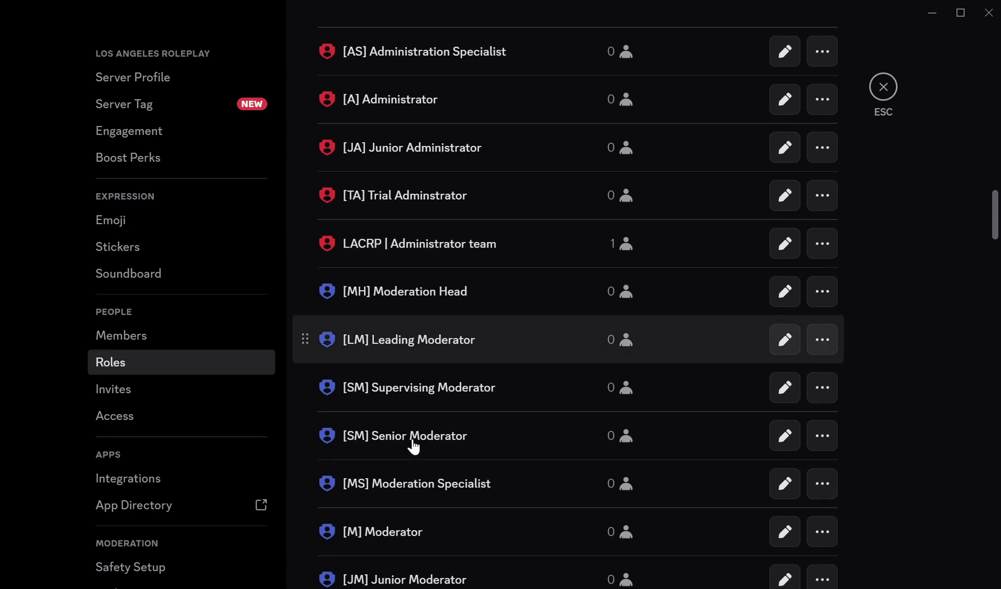
scroll(413, 446, down, 9)
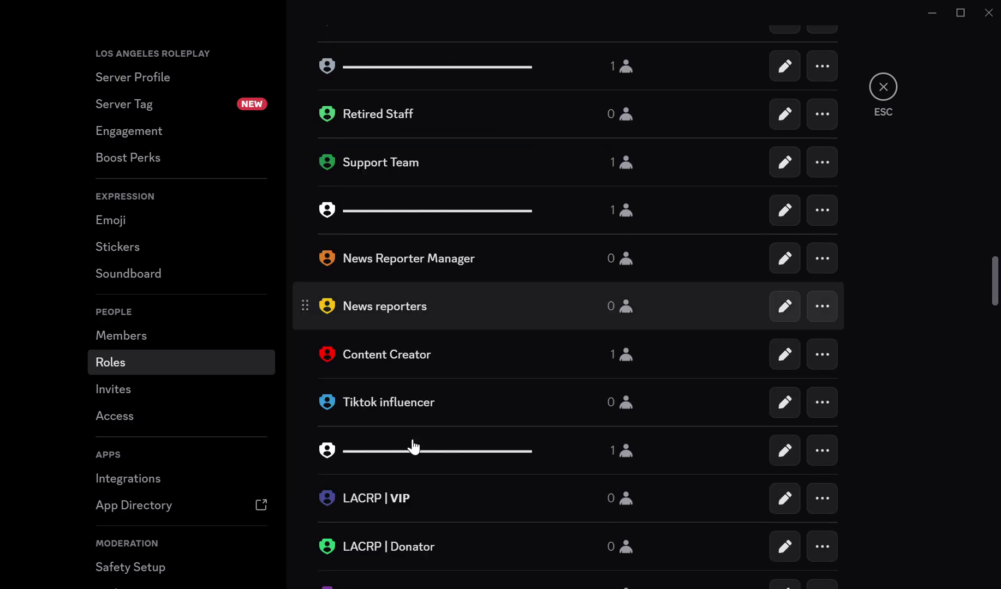
scroll(413, 446, down, 5)
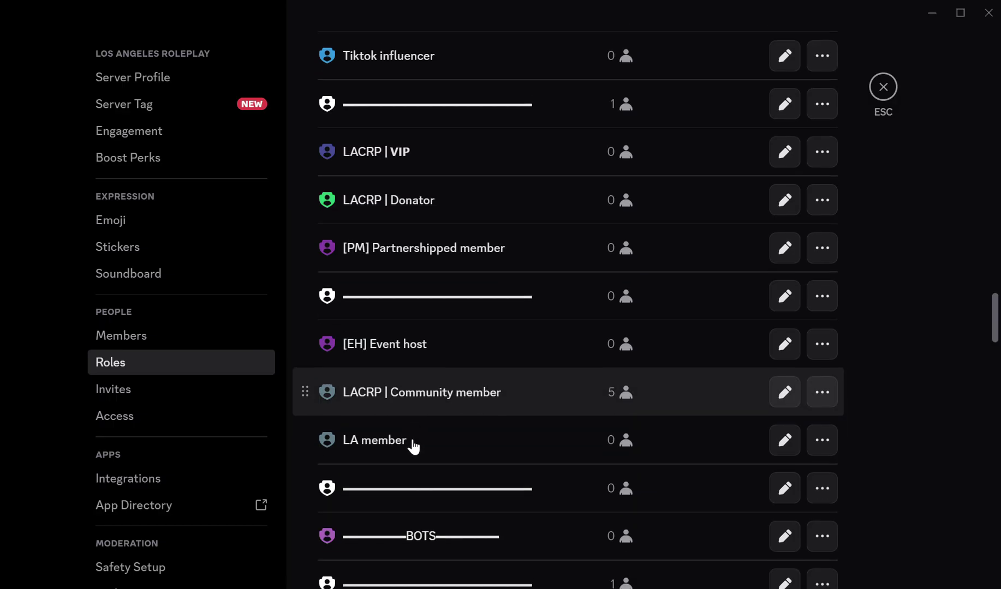
Examine the rest of the reference server's role list down to the bot roles, and close the server settings.
scroll(413, 446, down, 5)
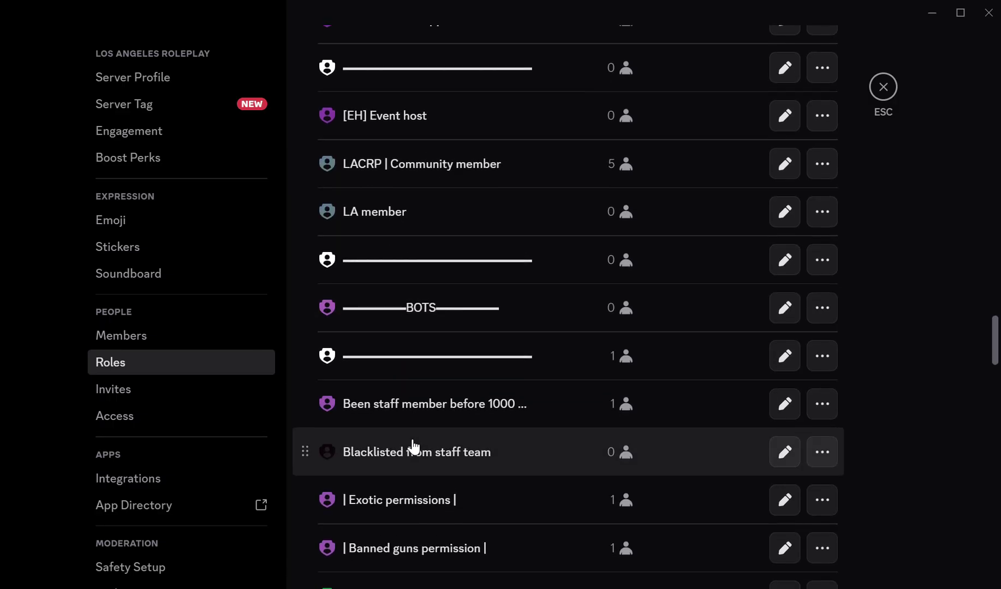
scroll(413, 446, down, 4)
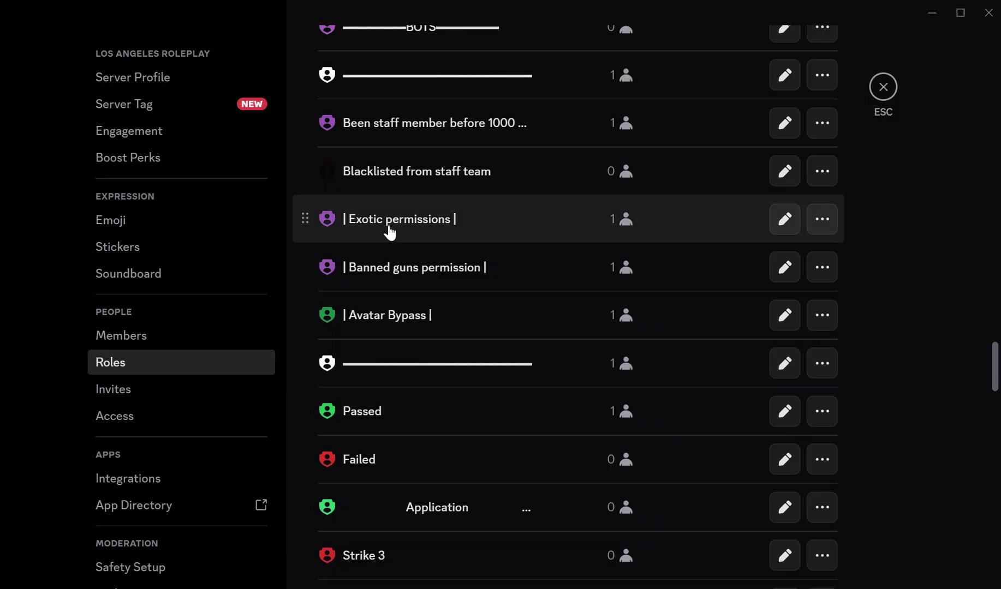
scroll(390, 166, down, 3)
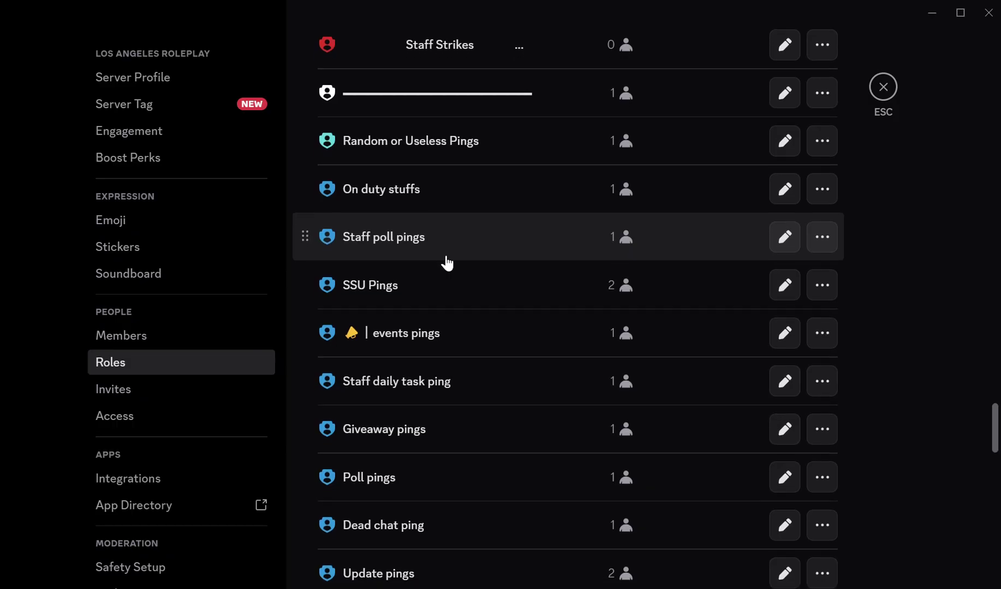
scroll(446, 264, down, 2)
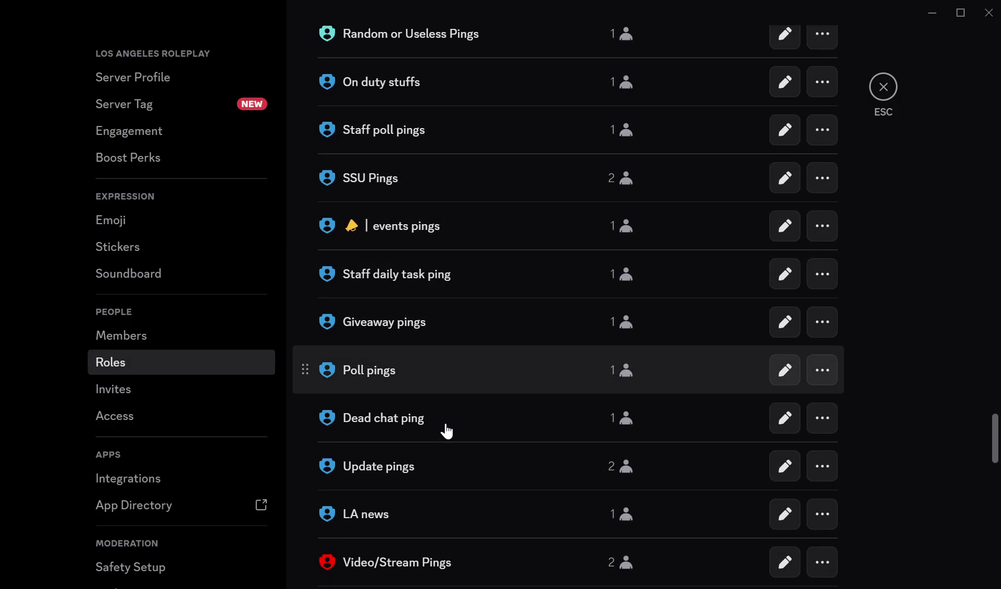
scroll(446, 431, down, 8)
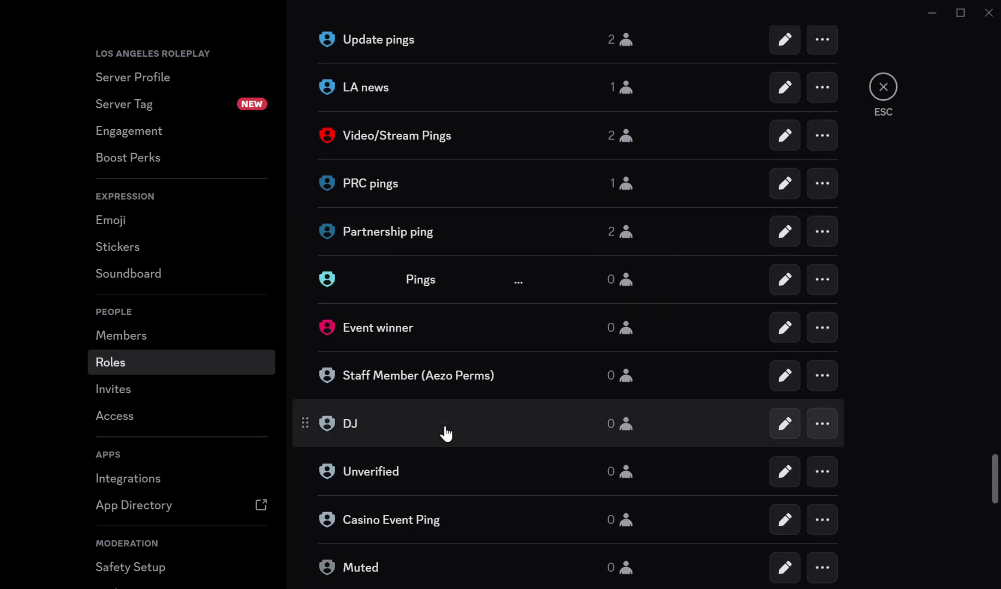
scroll(446, 434, down, 2)
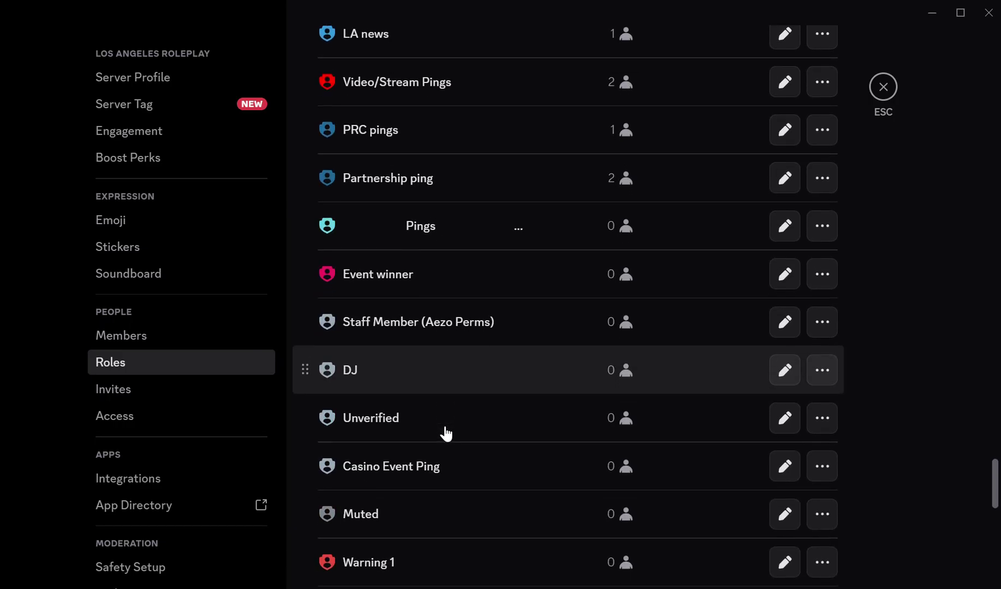
scroll(447, 434, down, 10)
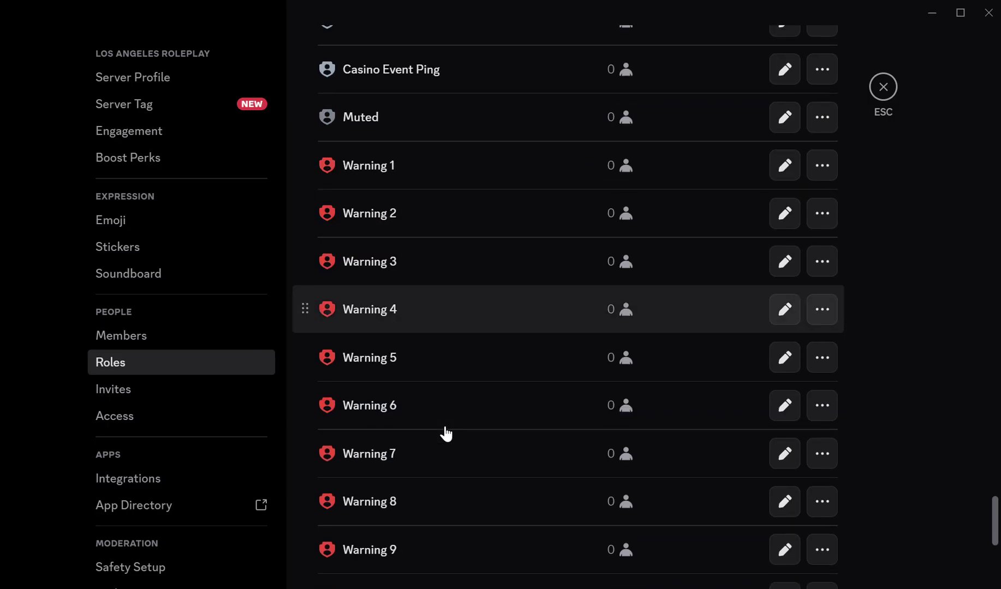
scroll(447, 434, down, 5)
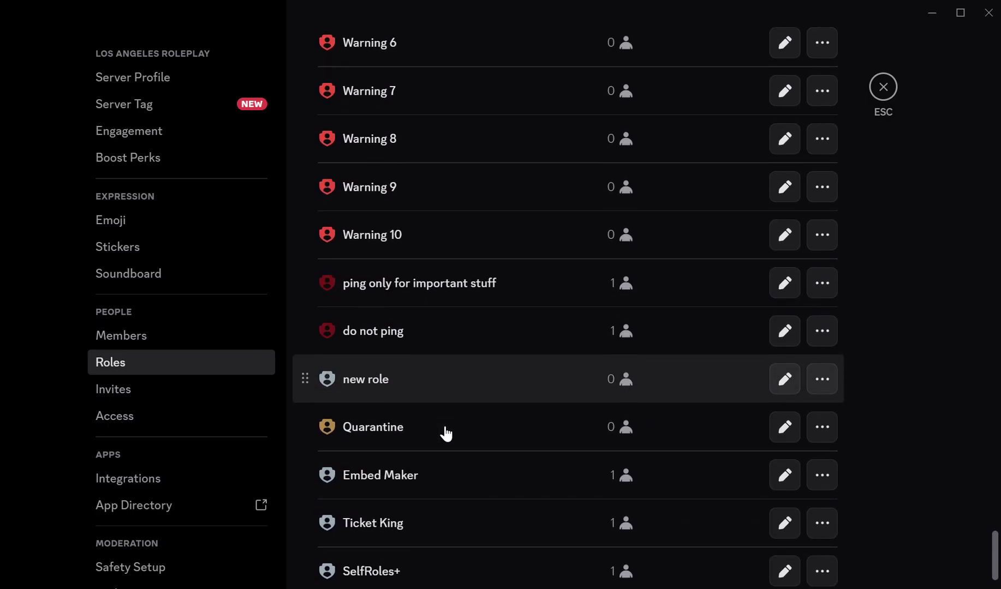
scroll(446, 434, down, 6)
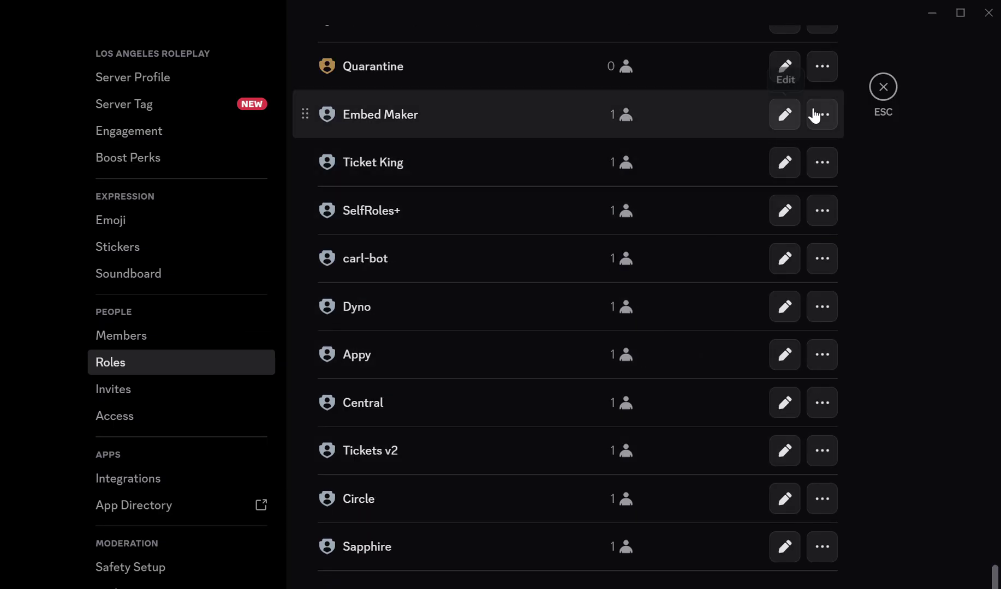
click(880, 88)
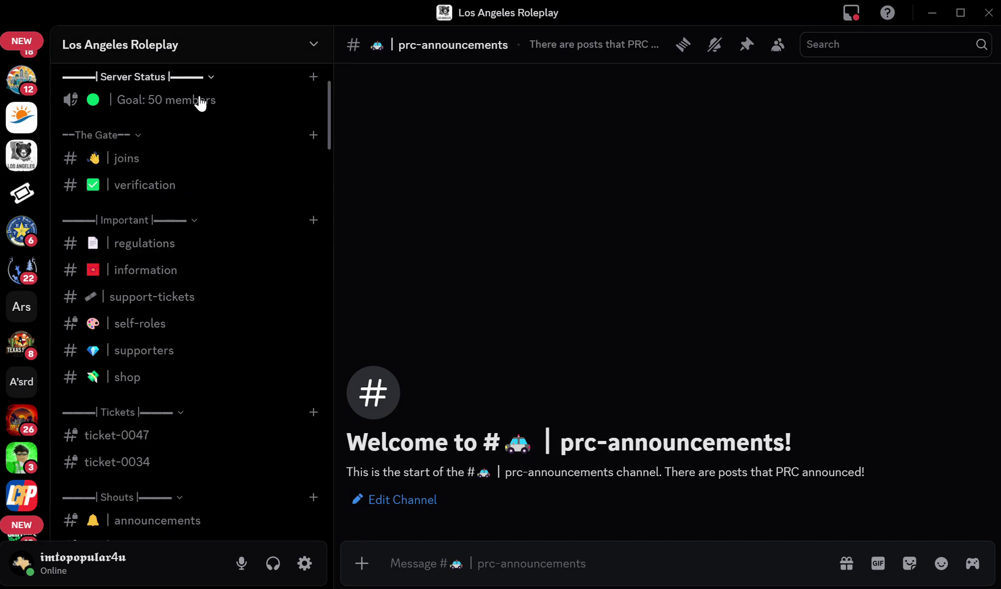
Return to the Los Angeles State Roleplay server and create a public category named "Importaant".
scroll(14, 191, up, 5)
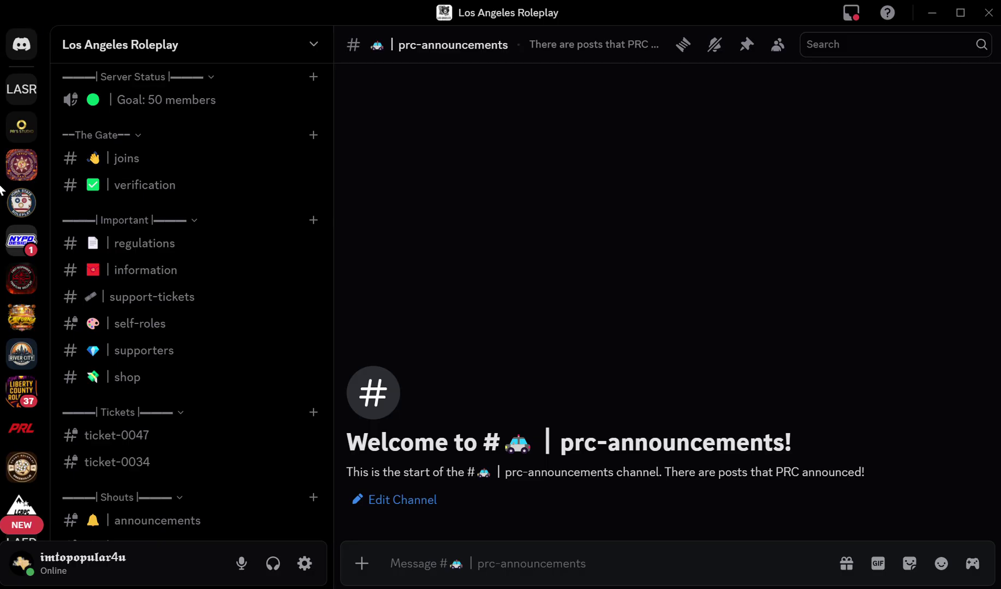
click(22, 89)
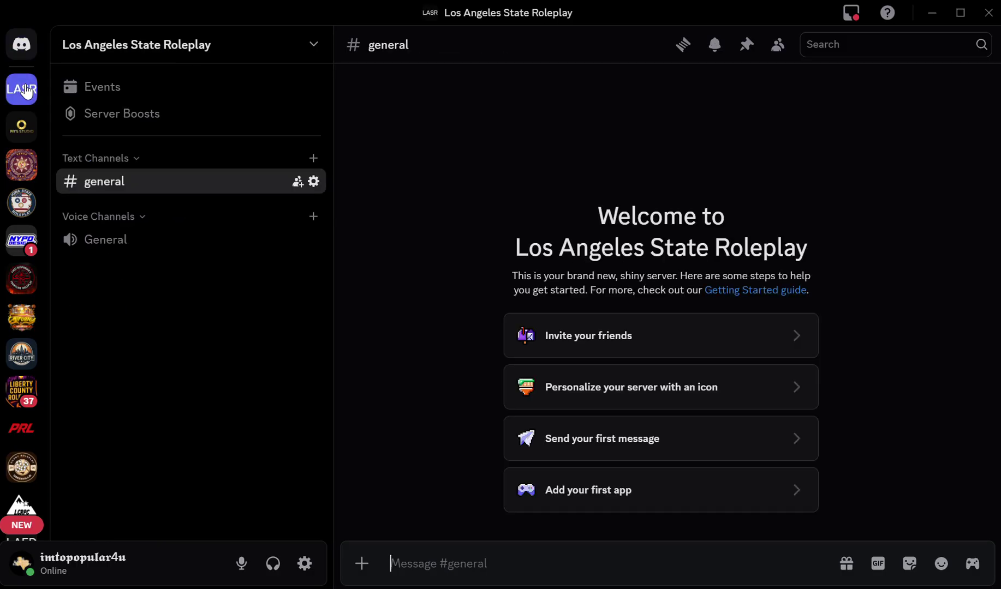
click(238, 48)
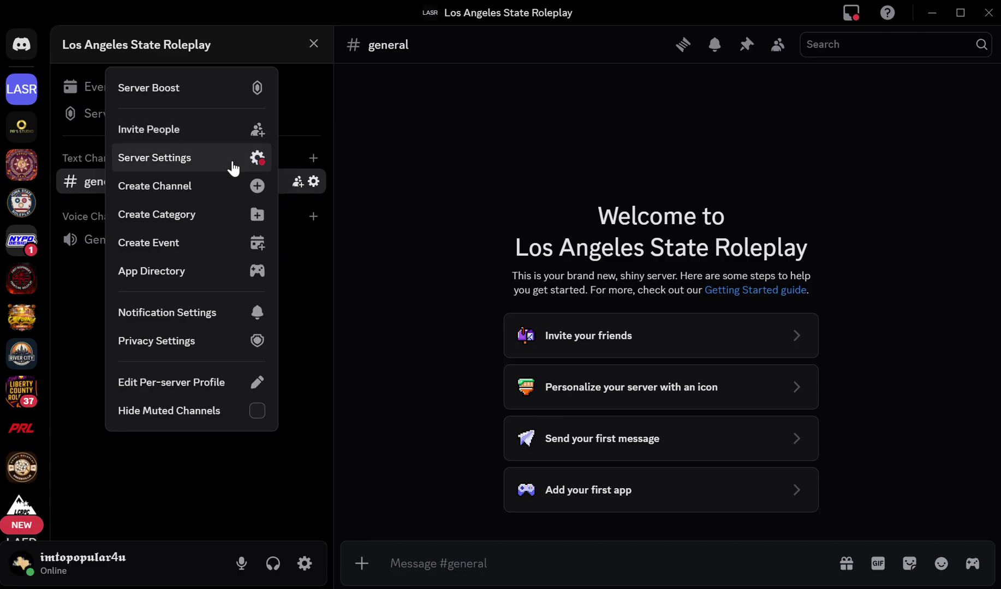
click(234, 216)
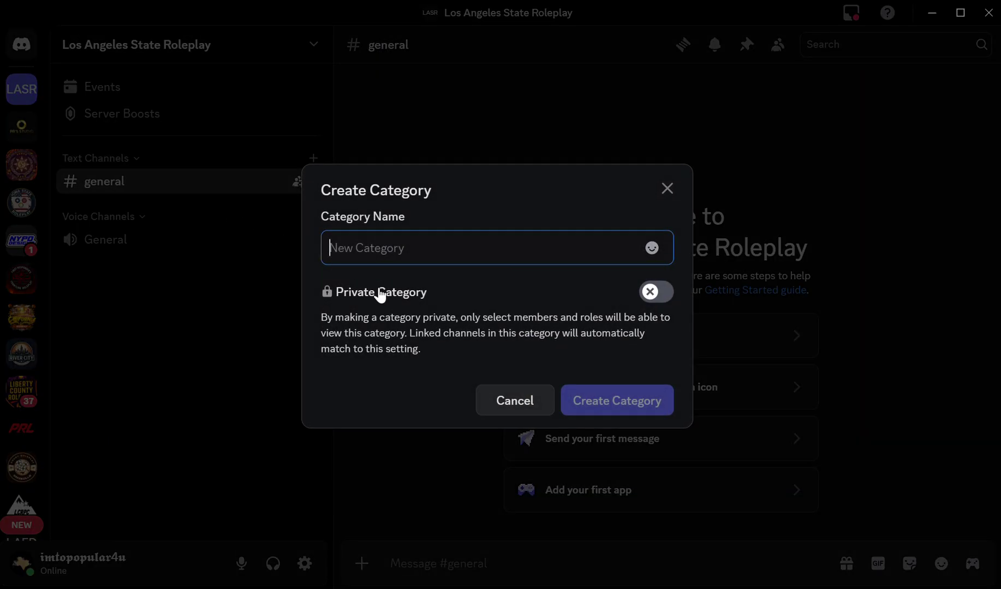
text(Inform)
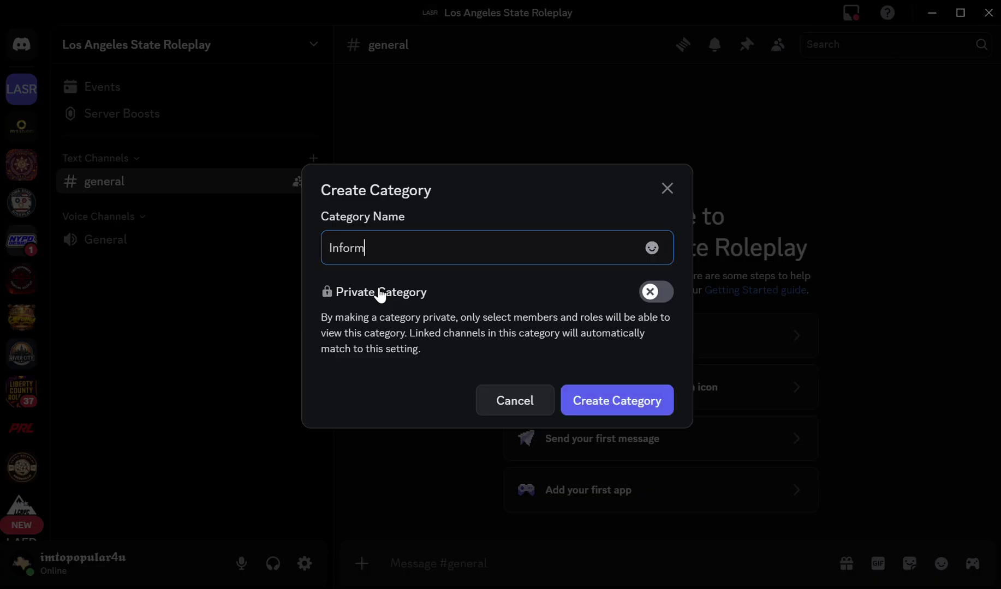
text(ati)
key(BackSpace)
key(BackSpace)
key(BackSpace)
key(BackSpace)
key(BackSpace)
key(BackSpace)
key(BackSpace)
key(BackSpace)
key(BackSpace)
text(Im)
key(Return)
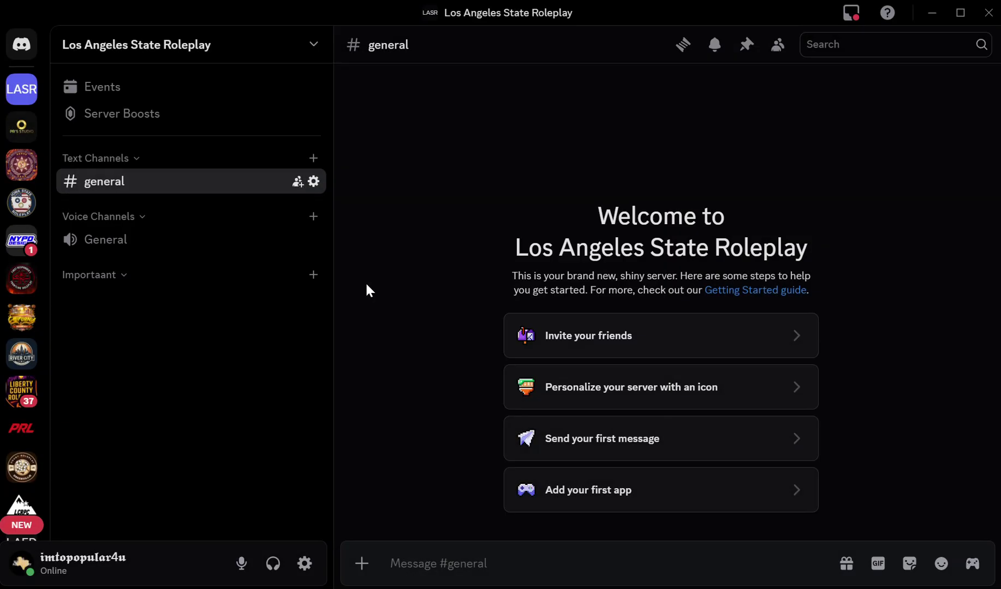
Correct the new category's name to "Important", save the change, and close the category settings.
right_click(200, 272)
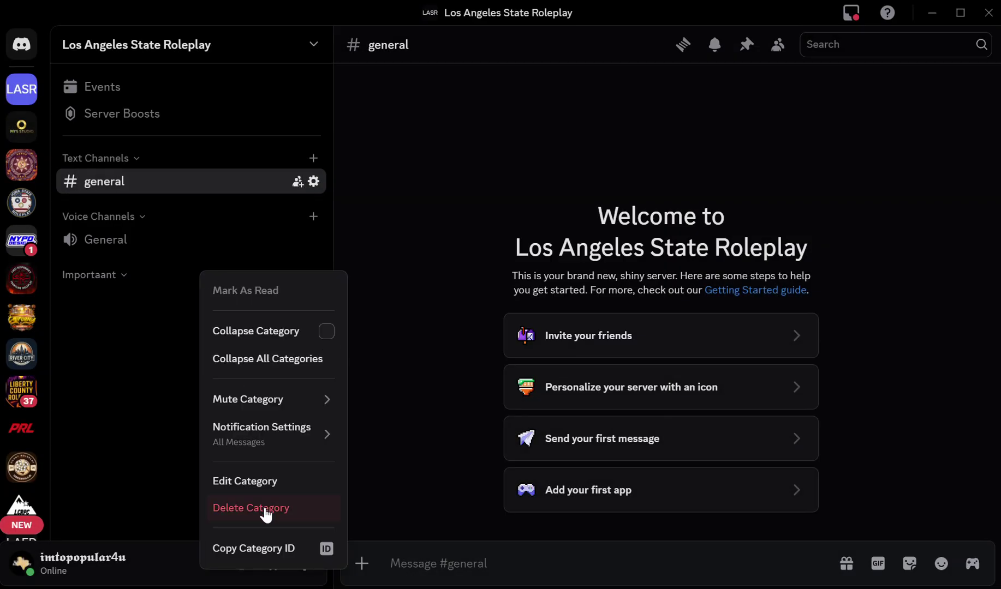
click(265, 473)
key(BackSpace)
key(BackSpace)
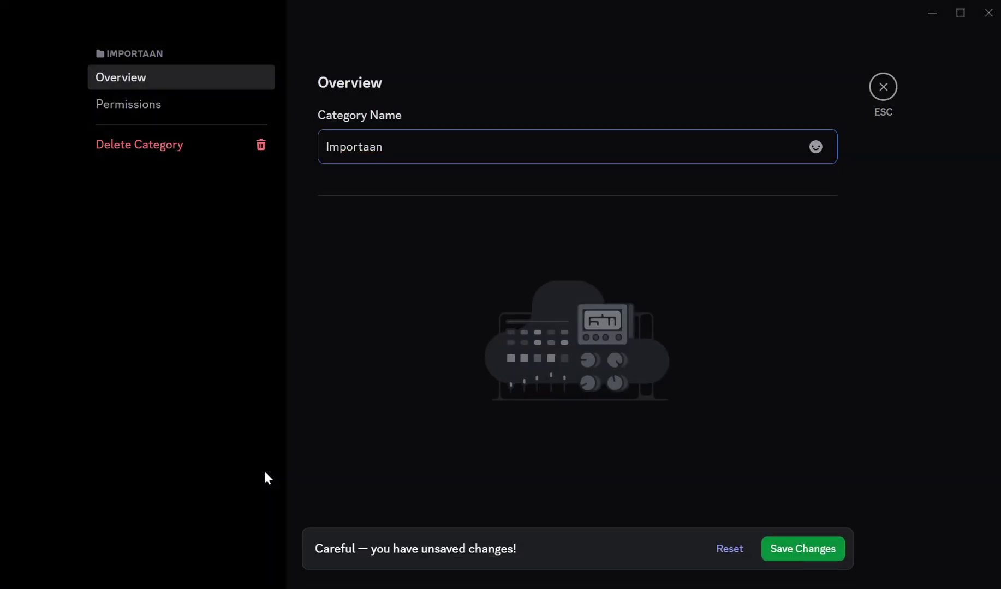
text(nt)
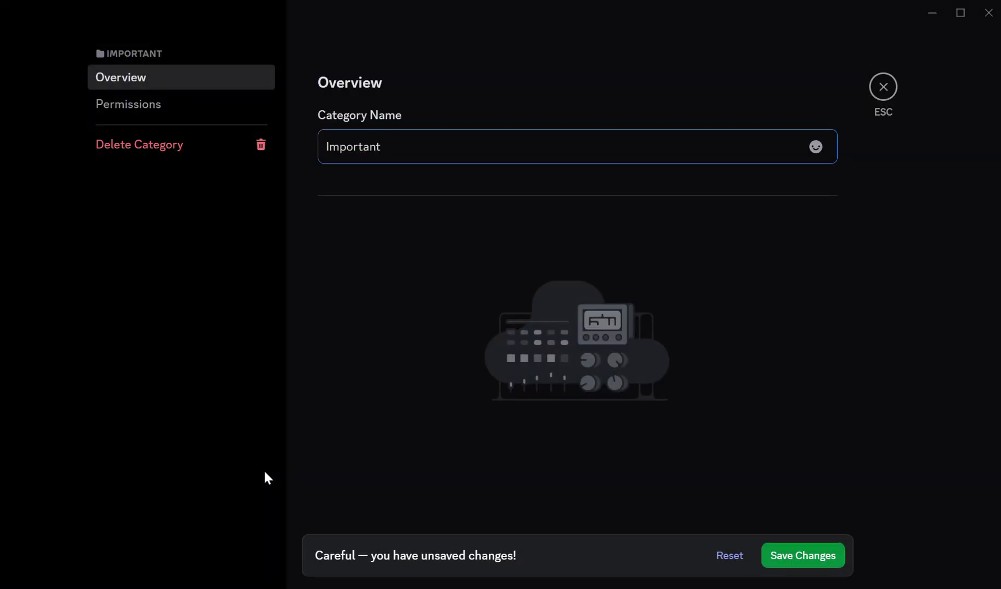
click(784, 557)
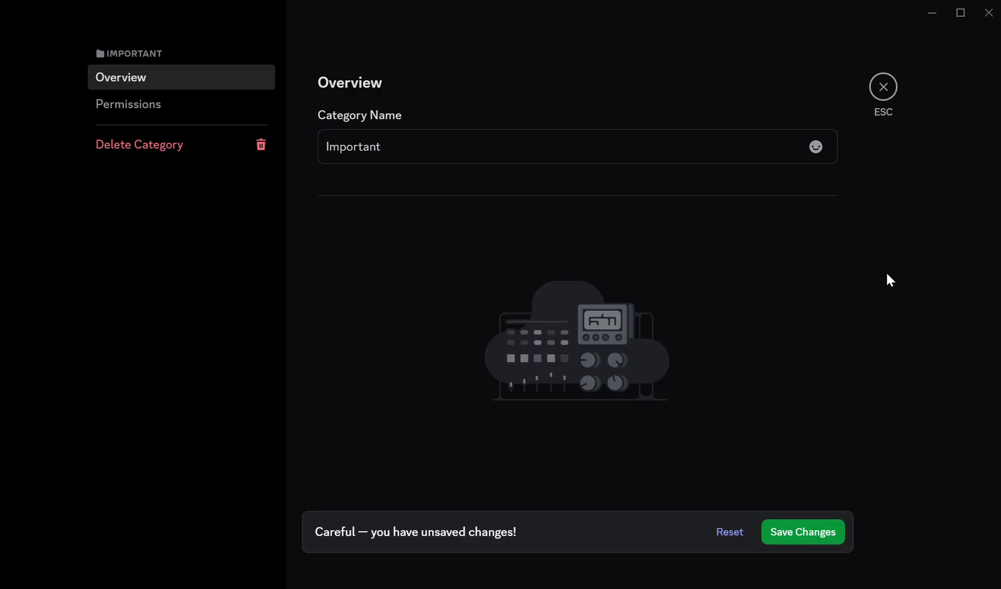
click(887, 101)
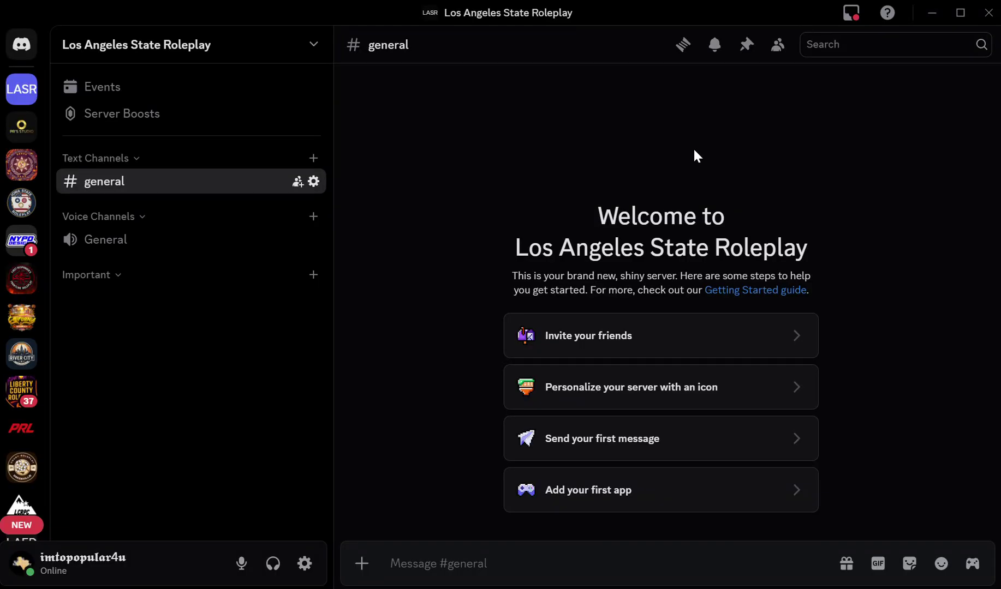
Create a public category named "Regulations" in the server.
click(220, 50)
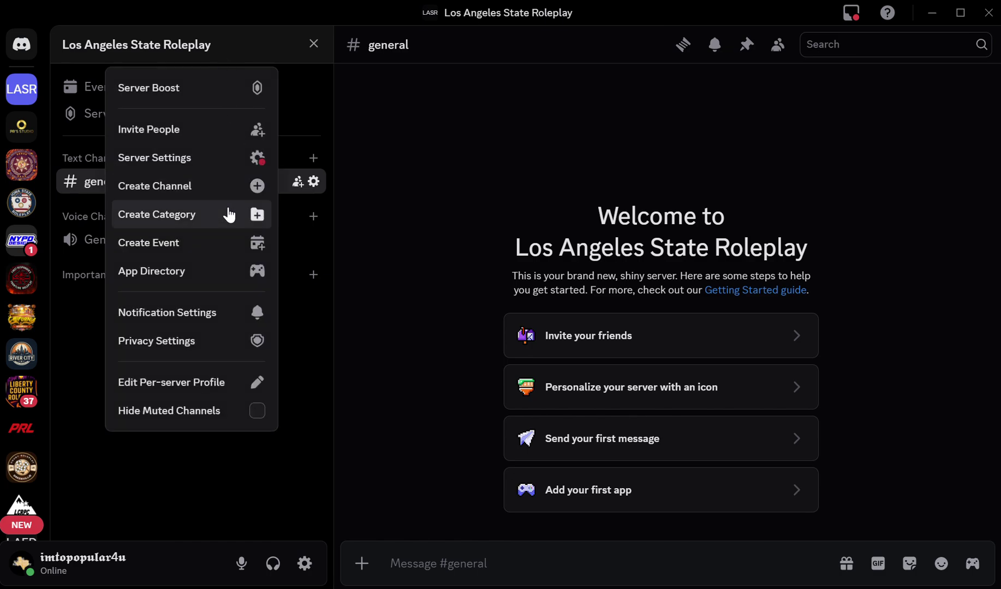
click(226, 212)
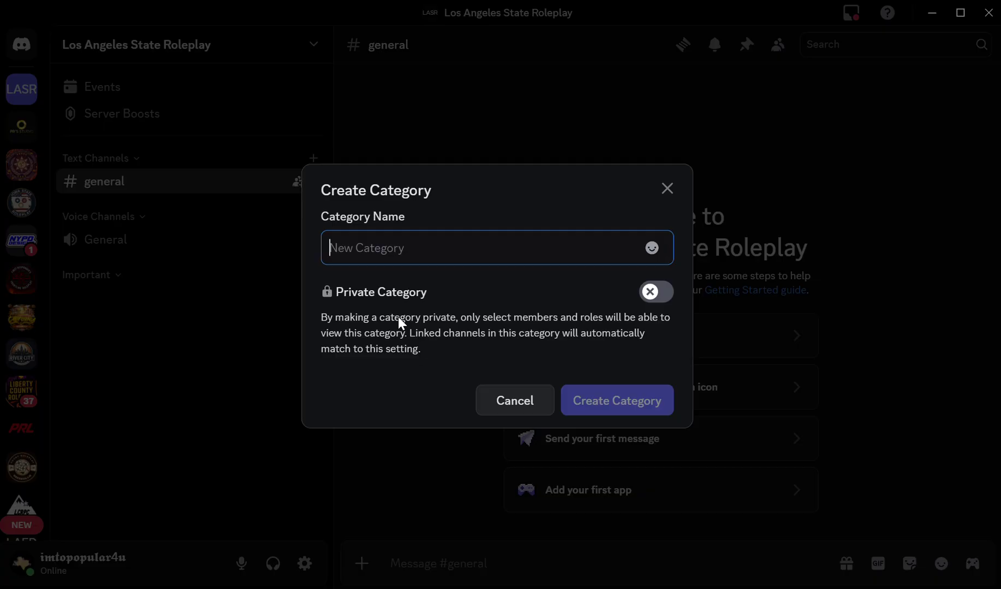
text(Regu)
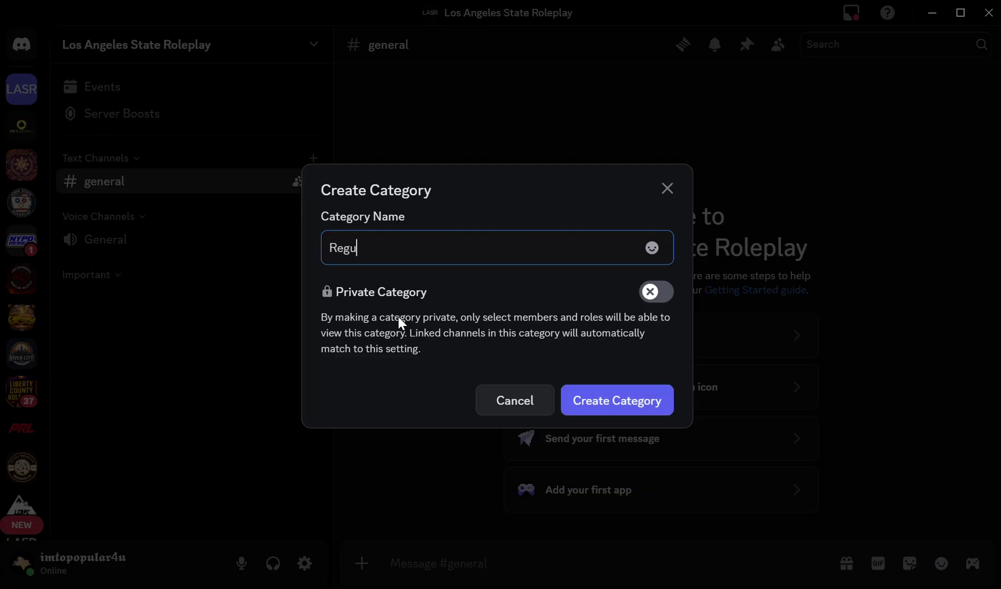
text(lations)
key(Return)
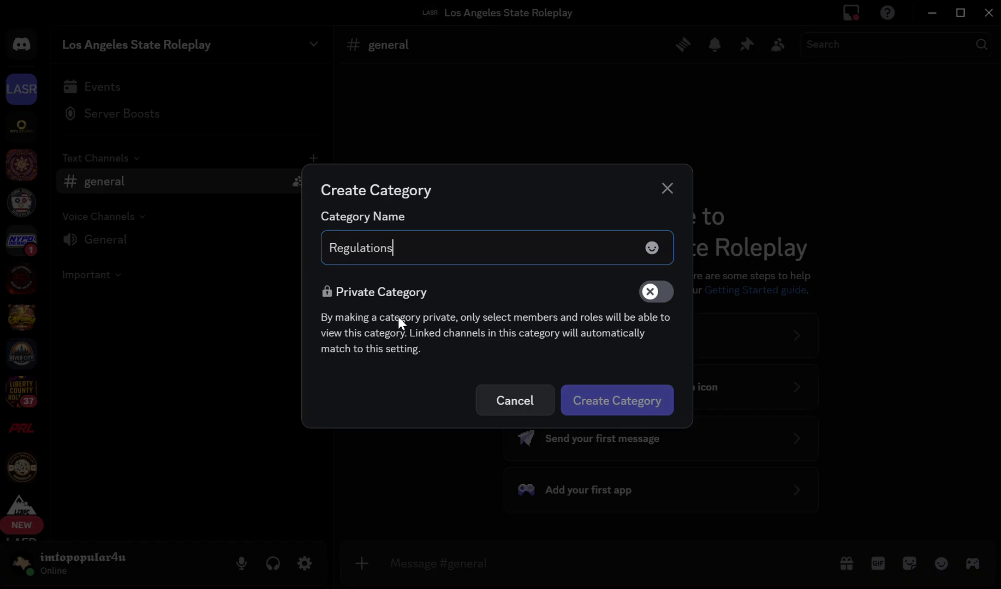
Create a public category named "Community" in the server.
click(228, 45)
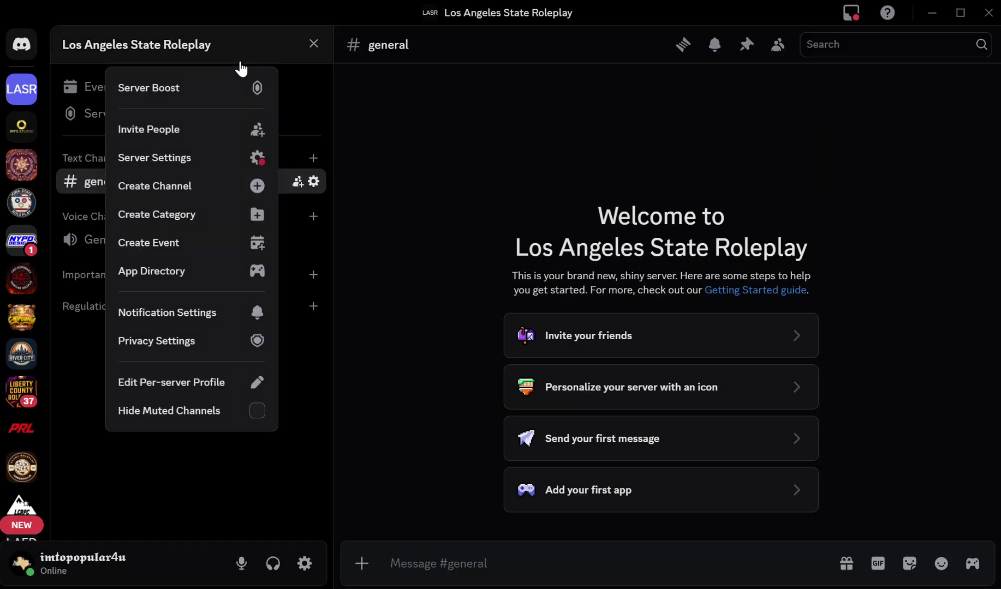
click(219, 213)
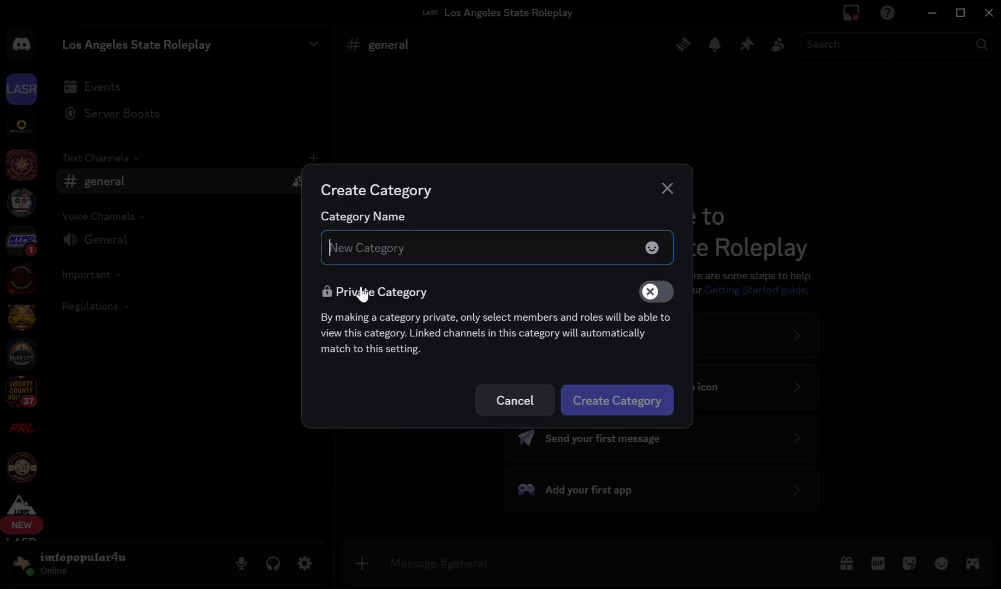
text(Gwnb)
key(BackSpace)
key(BackSpace)
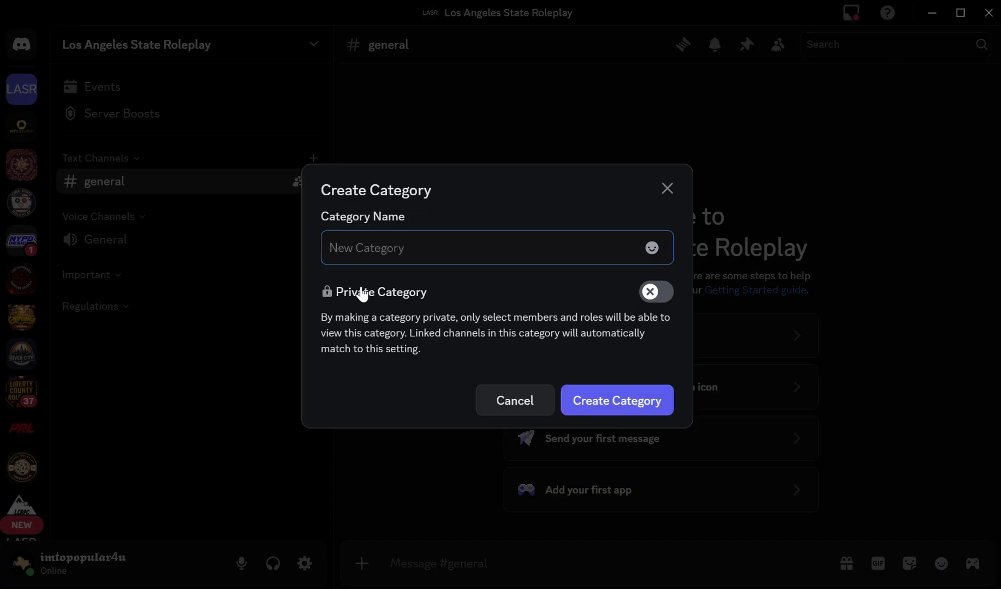
text(Commnu)
key(Return)
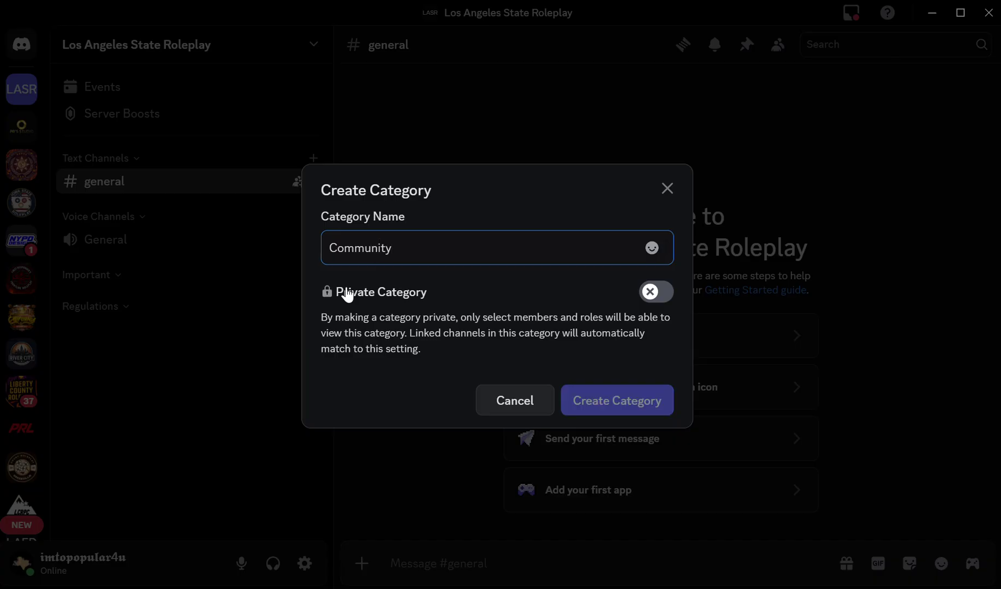
click(172, 64)
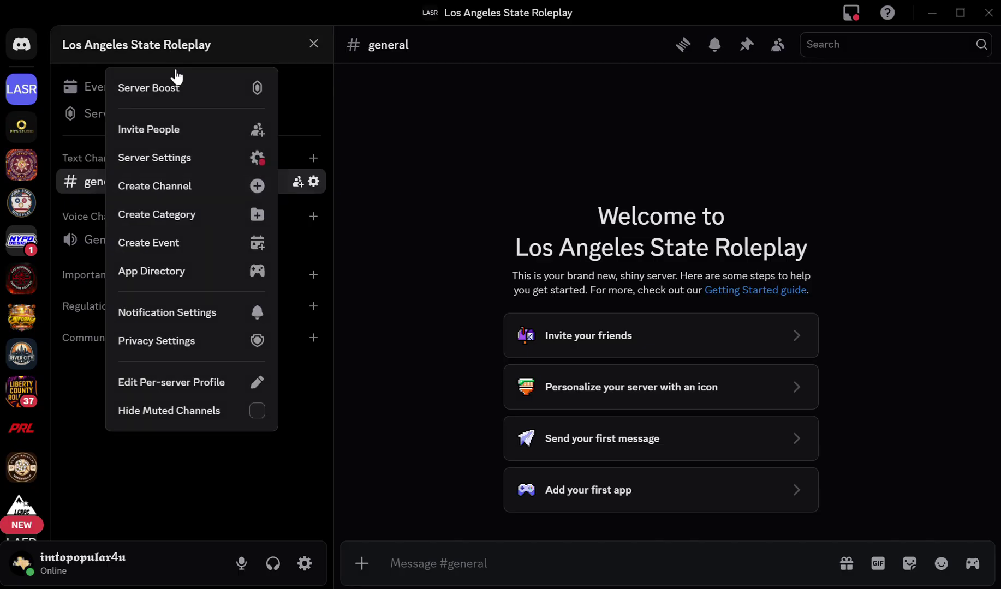
click(186, 206)
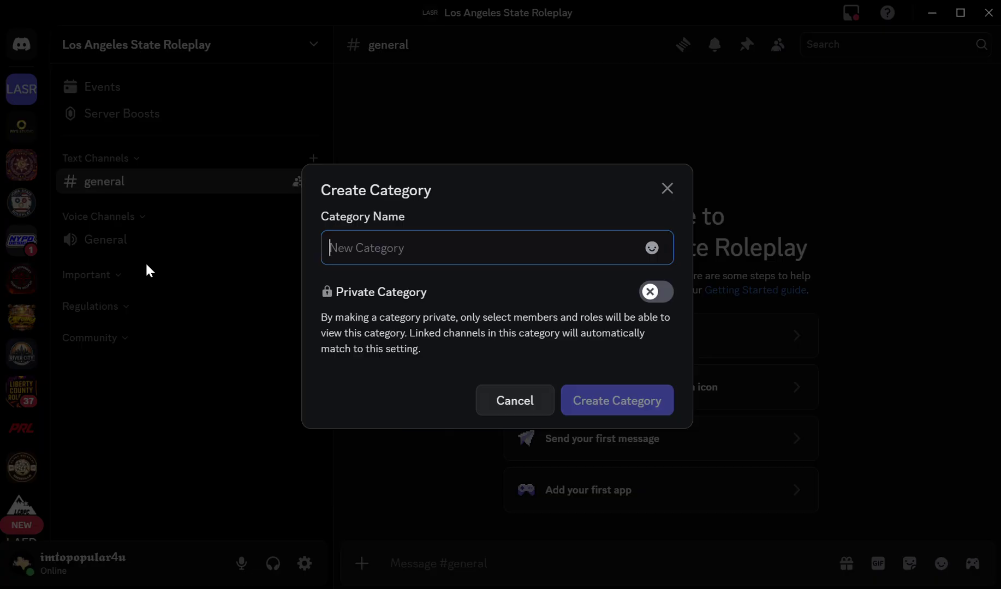
text(AP)
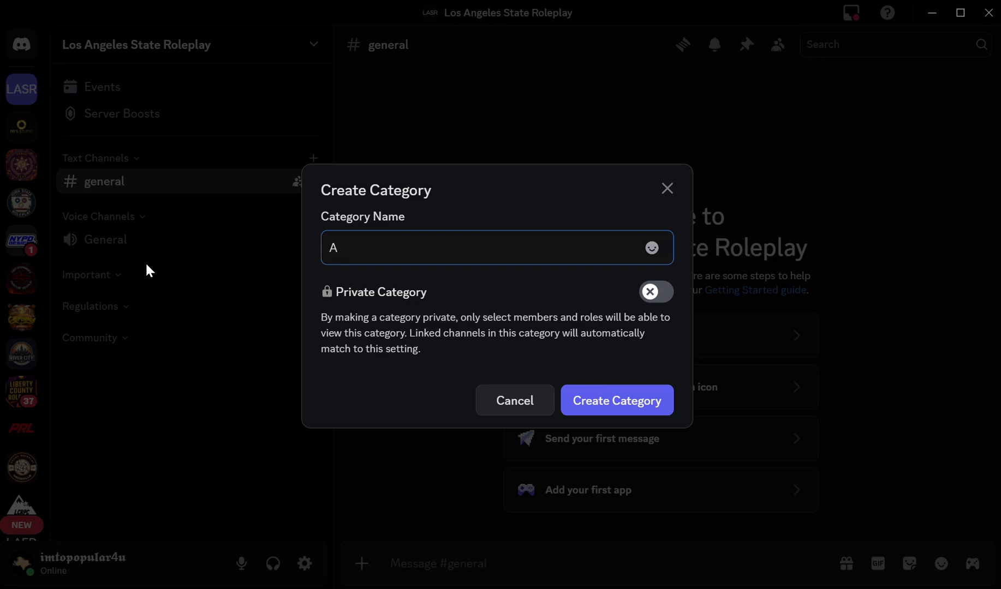
key(BackSpace)
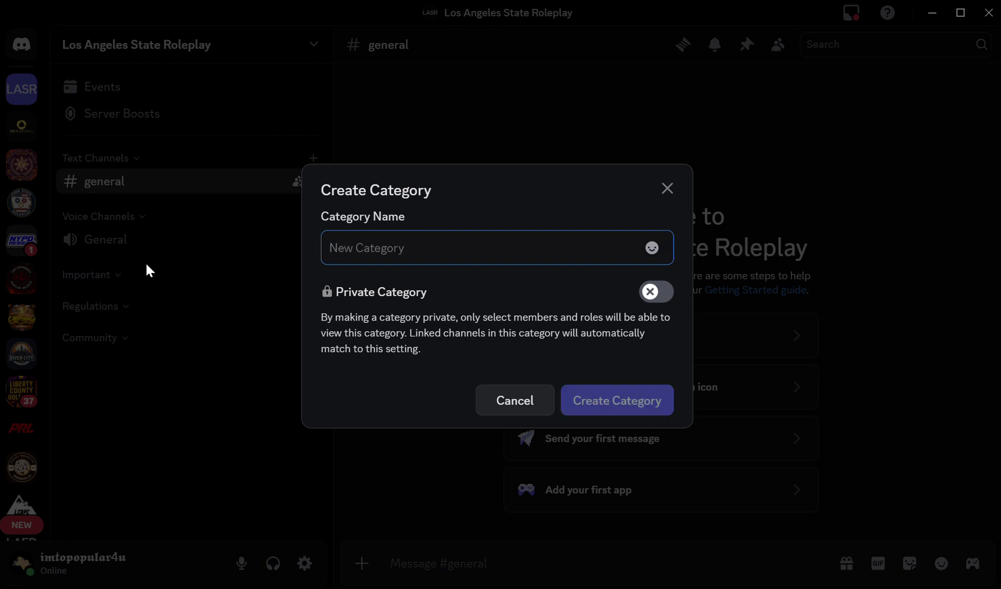
click(489, 406)
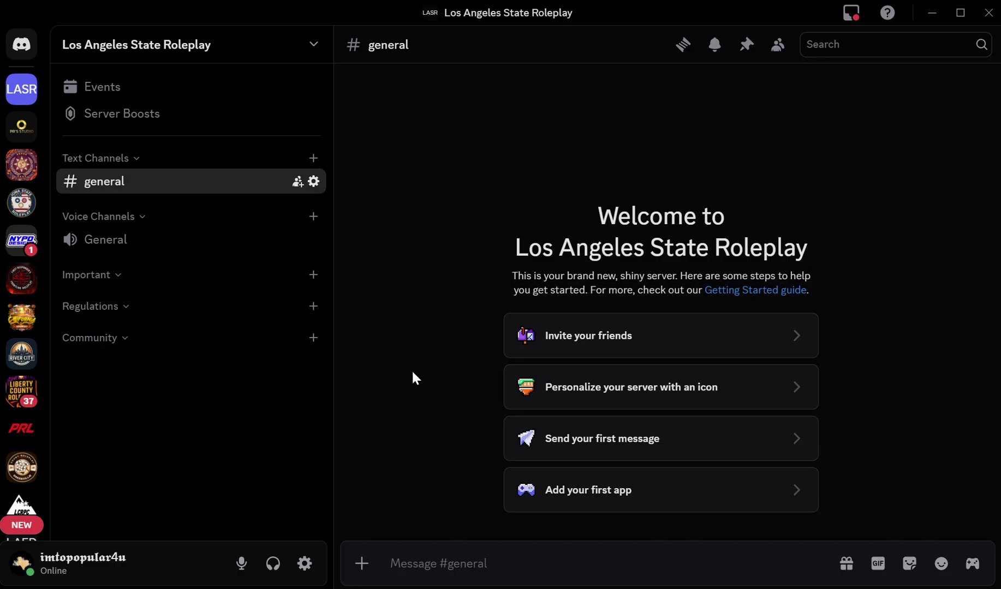
click(313, 275)
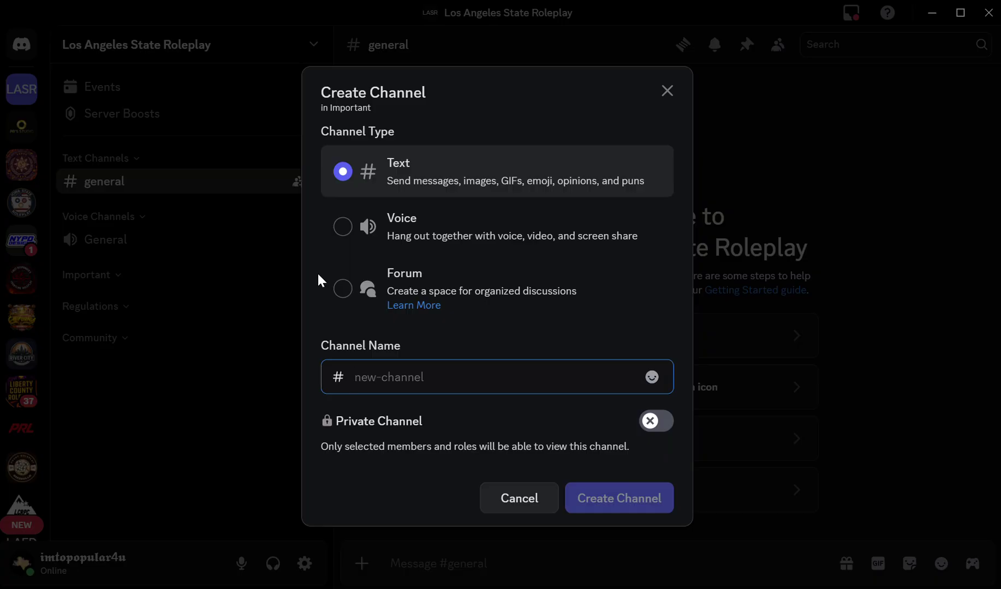
text(ann)
key(BackSpace)
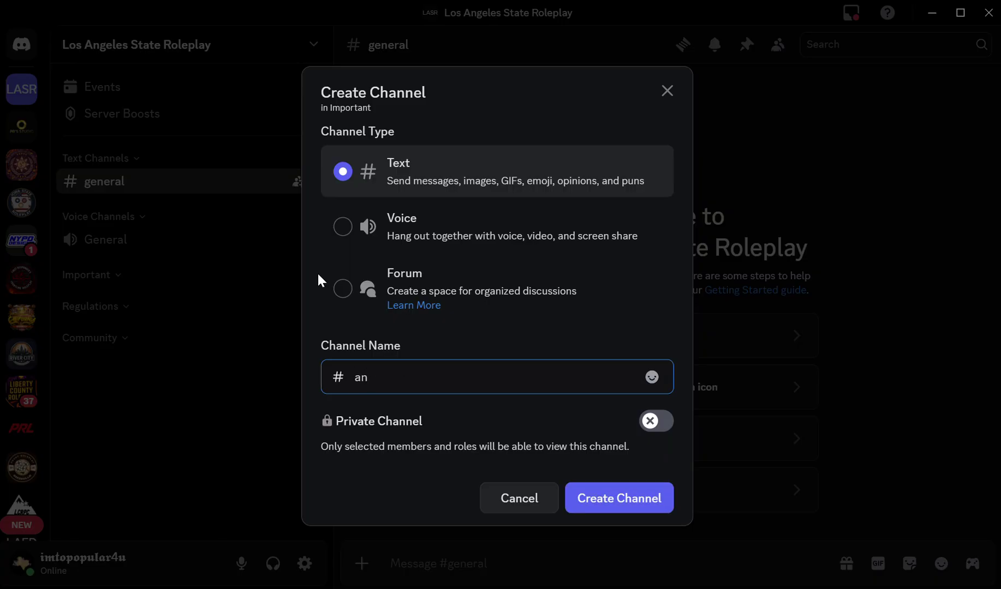
key(BackSpace)
key(BackSpace)
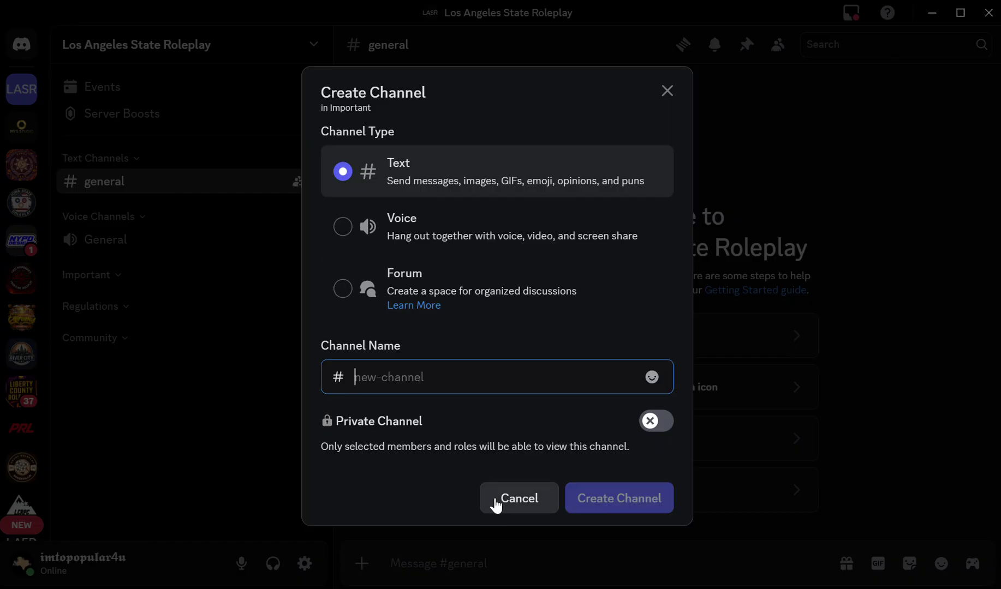
click(513, 500)
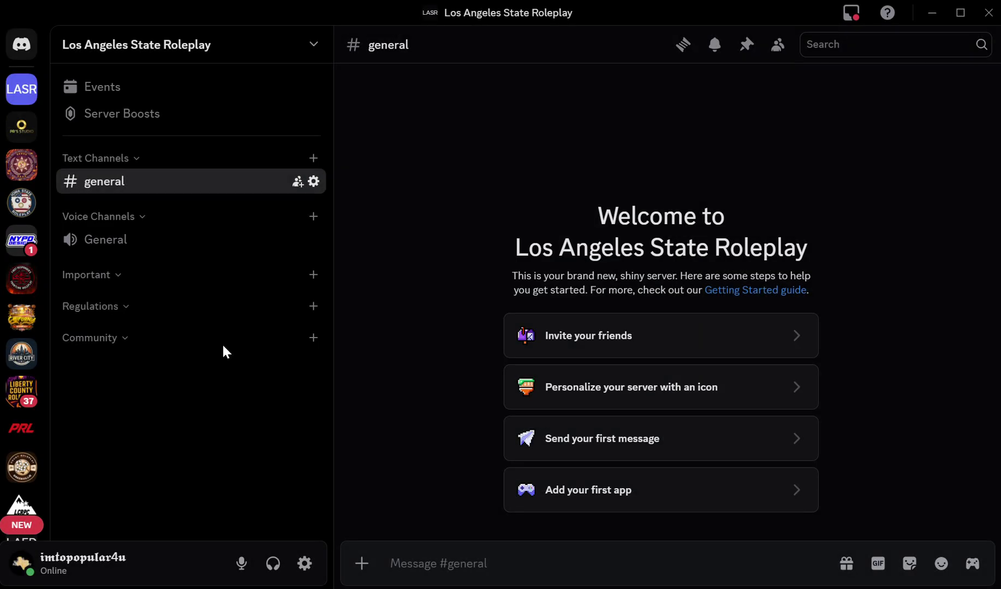
Look through the channel list of the Greenville County Roleplay server for its channel naming style.
click(22, 467)
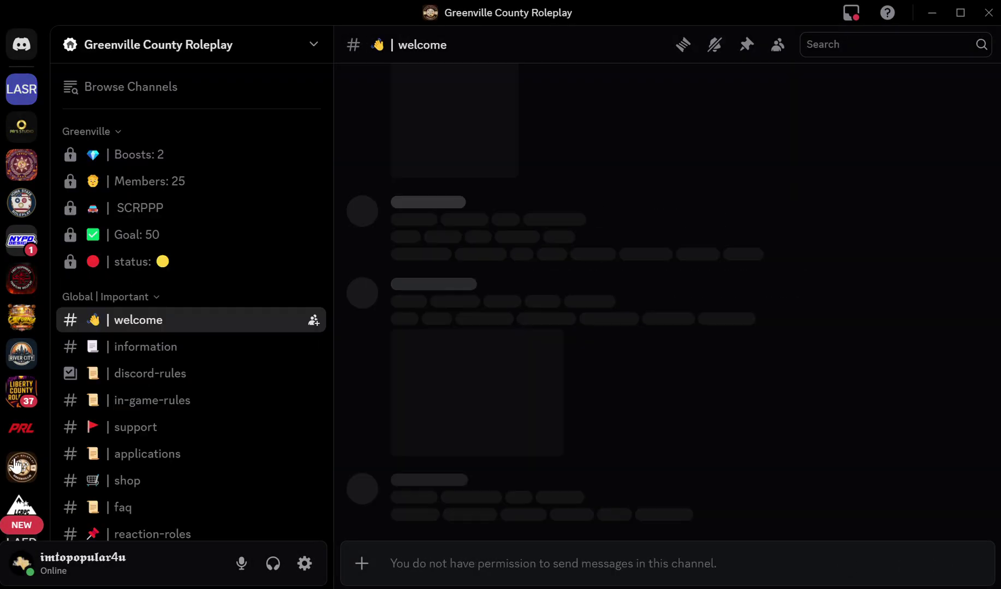
scroll(172, 409, down, 3)
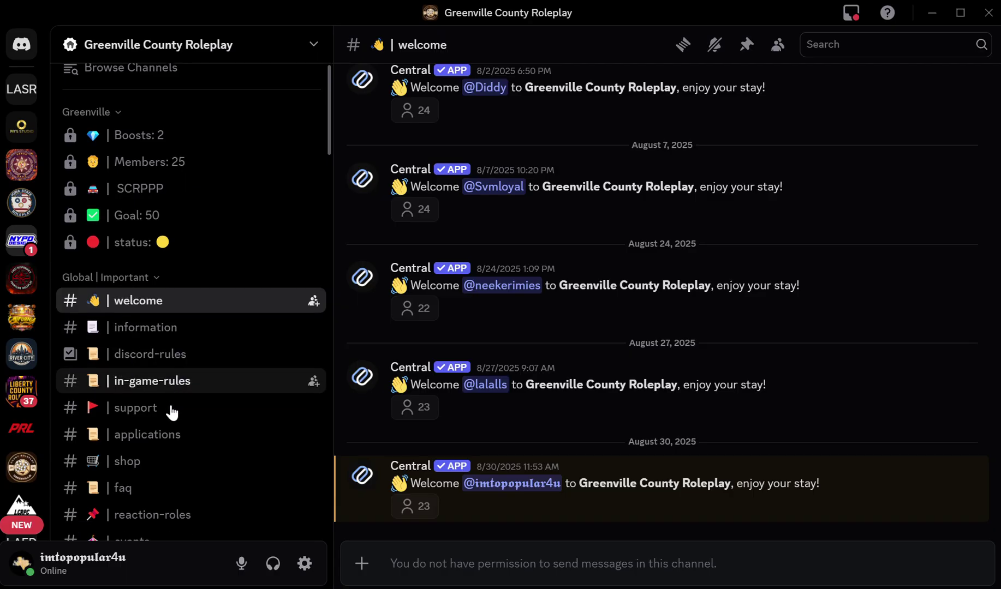
scroll(20, 474, down, 3)
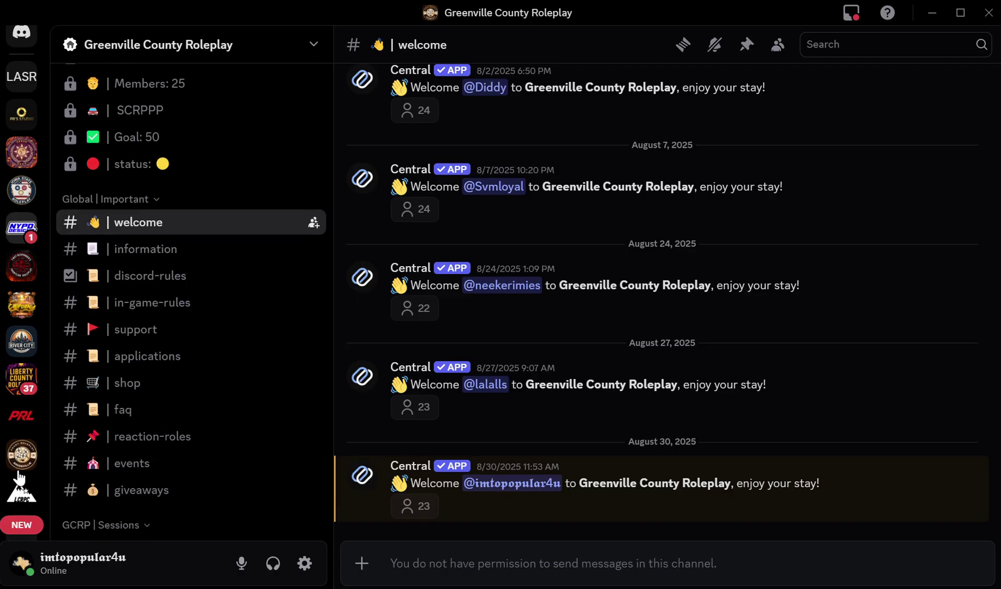
Open the Los Angeles Roleplay server, copy the vertical-bar divider from its regulations channel's name, and close the channel settings.
scroll(20, 475, down, 4)
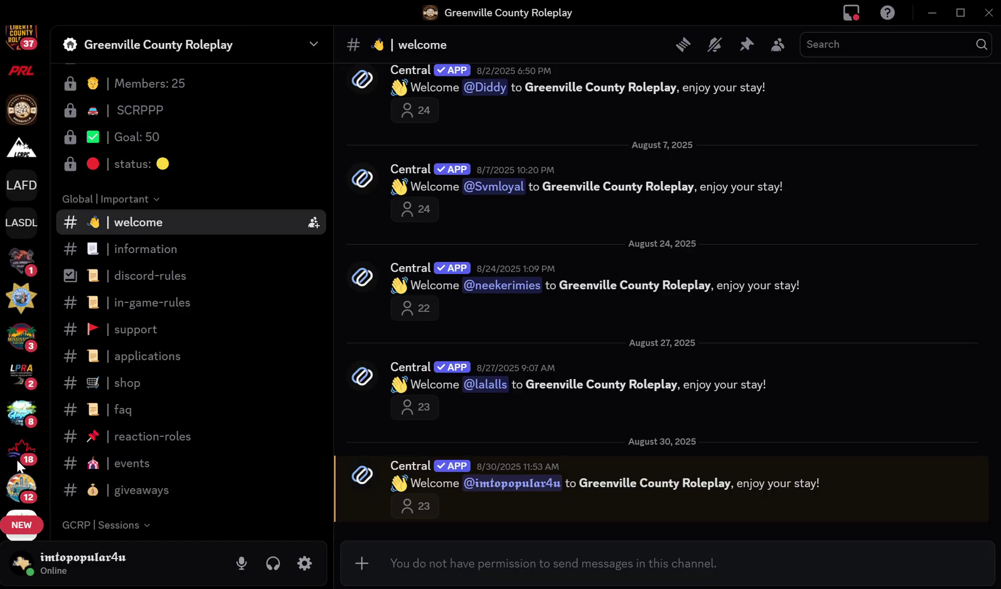
scroll(20, 459, down, 2)
click(21, 474)
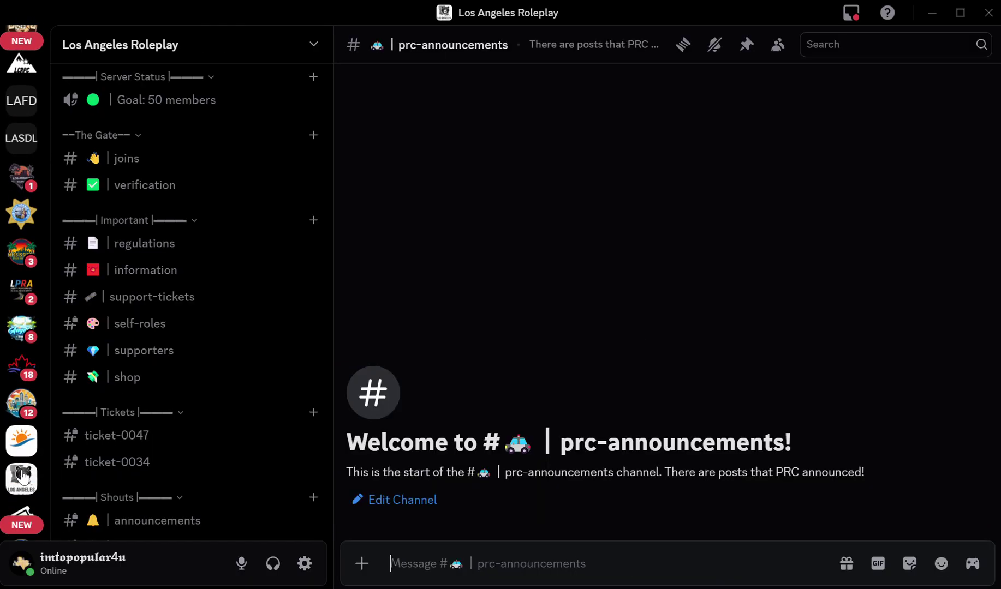
right_click(112, 244)
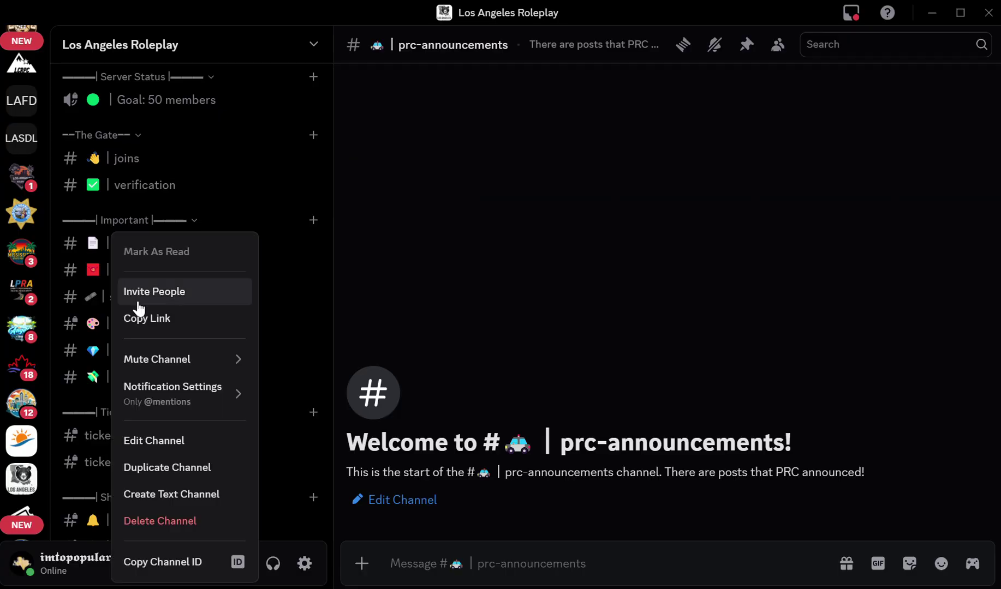
mouse_move(162, 403)
click(169, 441)
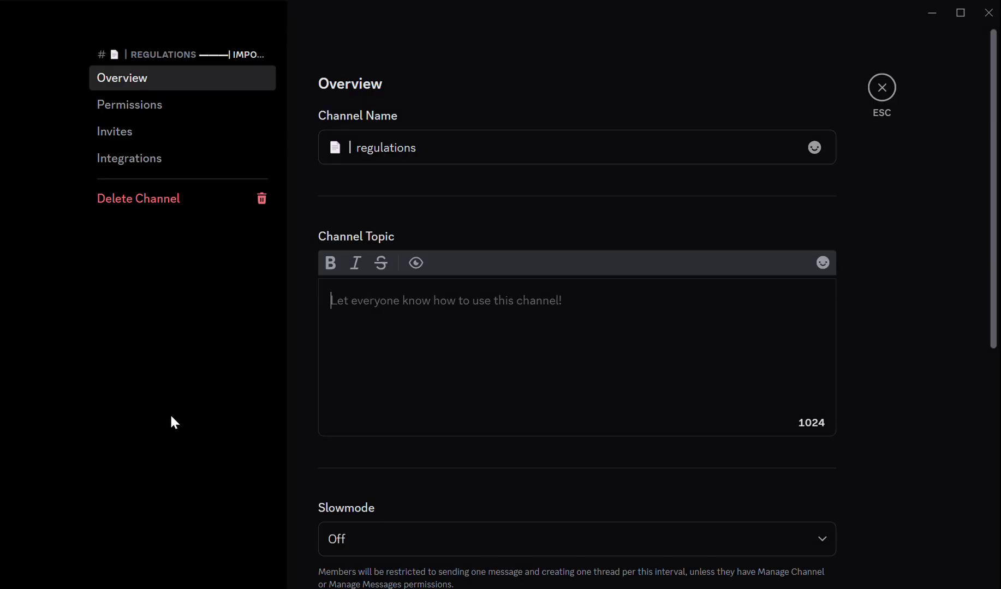
click(356, 143)
double_click(349, 142)
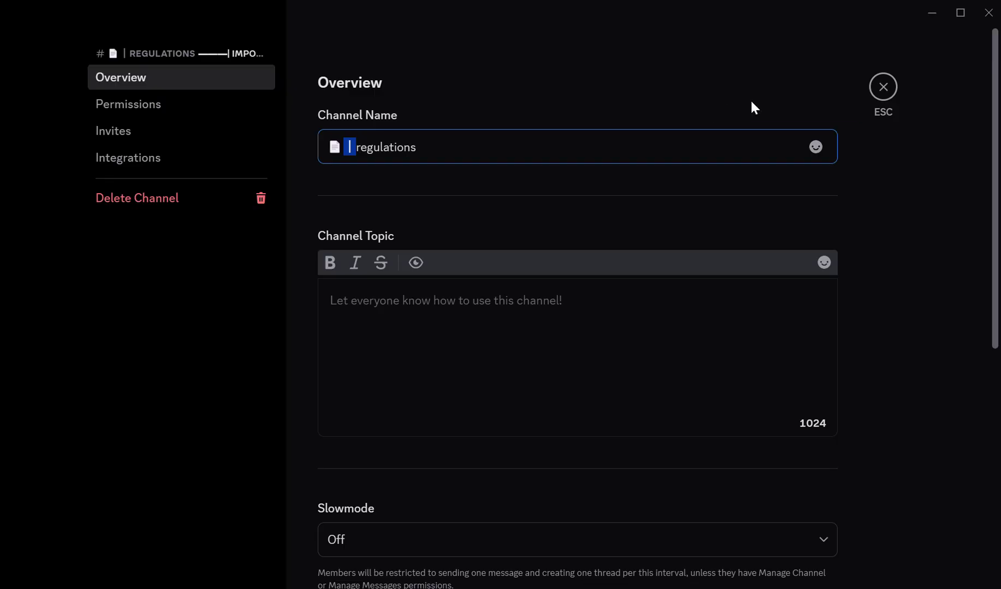
click(885, 96)
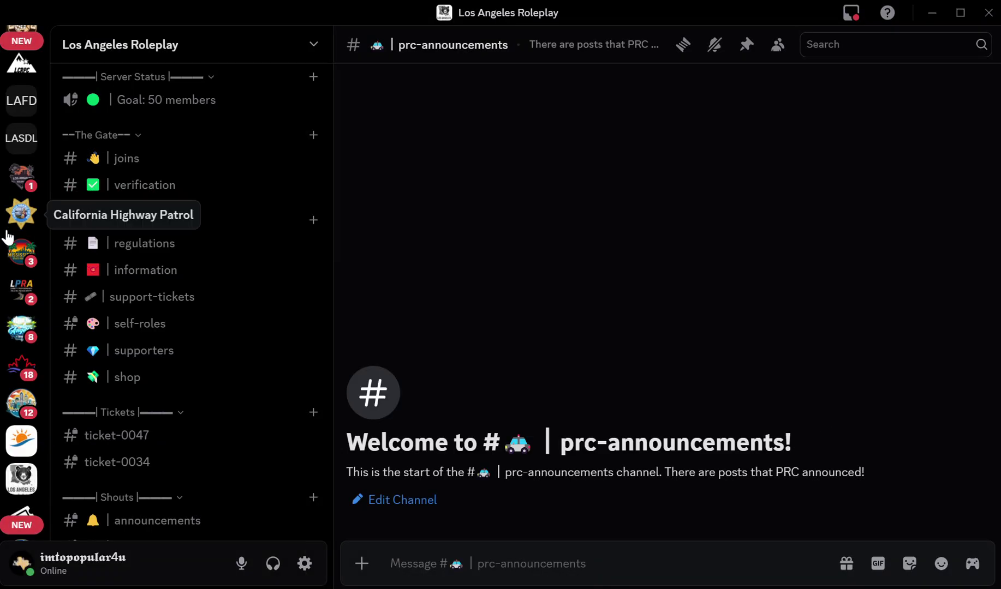
Return to the Los Angeles State Roleplay server and create a text channel named "📌 | announcements" in the Important category.
click(14, 96)
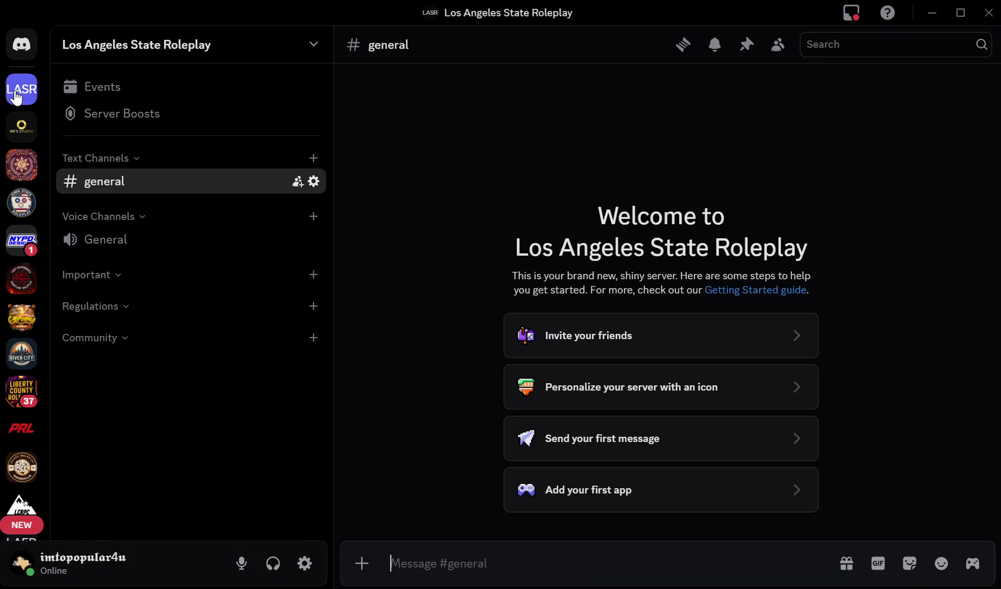
click(314, 275)
text(l)
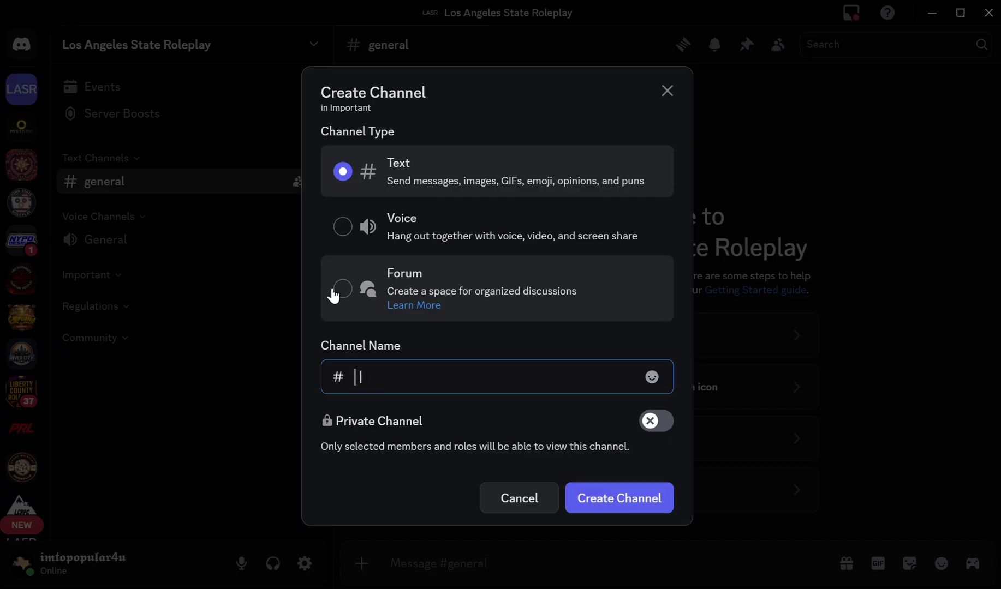
key(super+period)
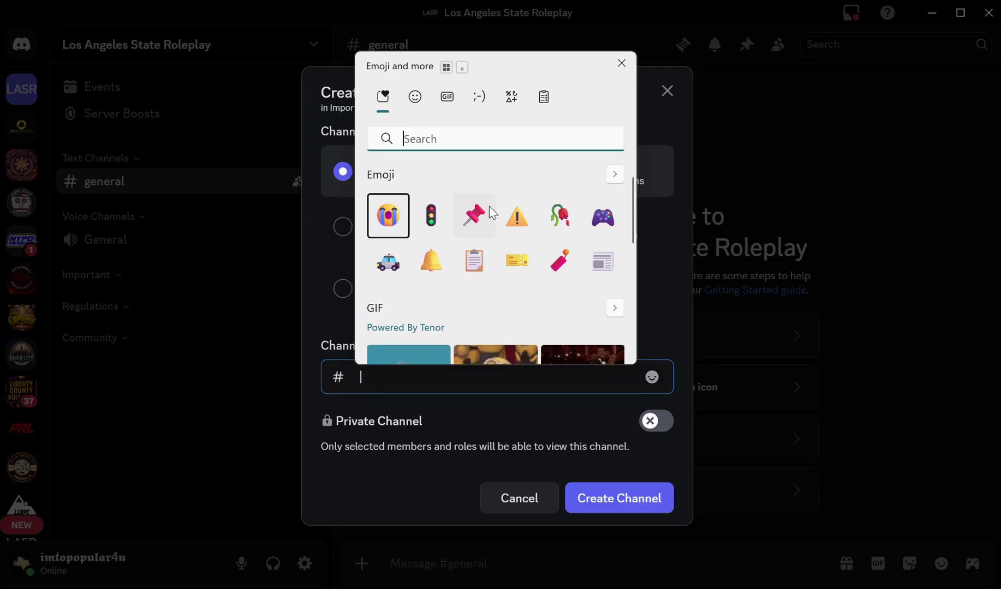
click(473, 214)
click(436, 377)
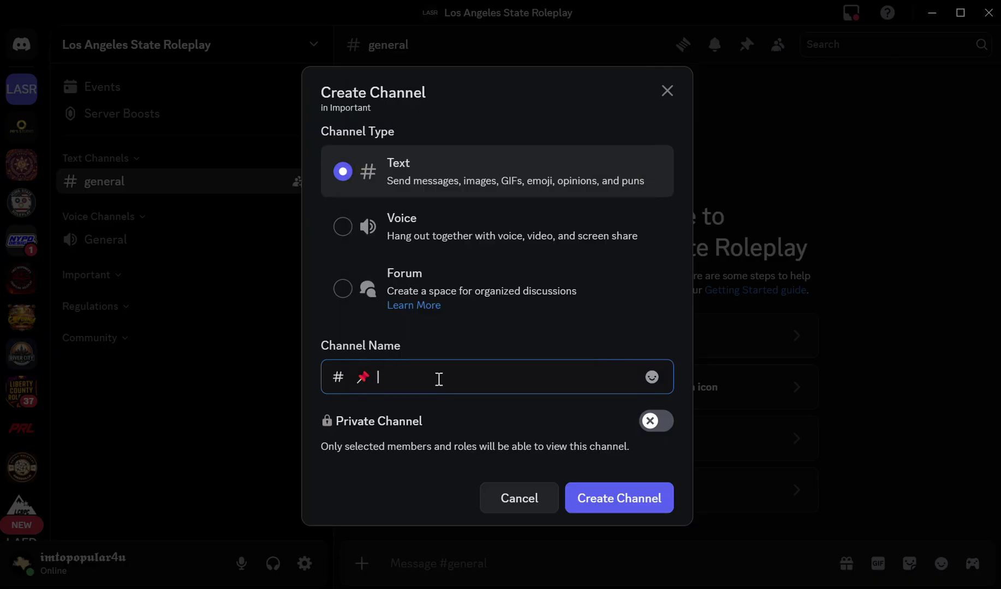
text(| announcements)
key(Return)
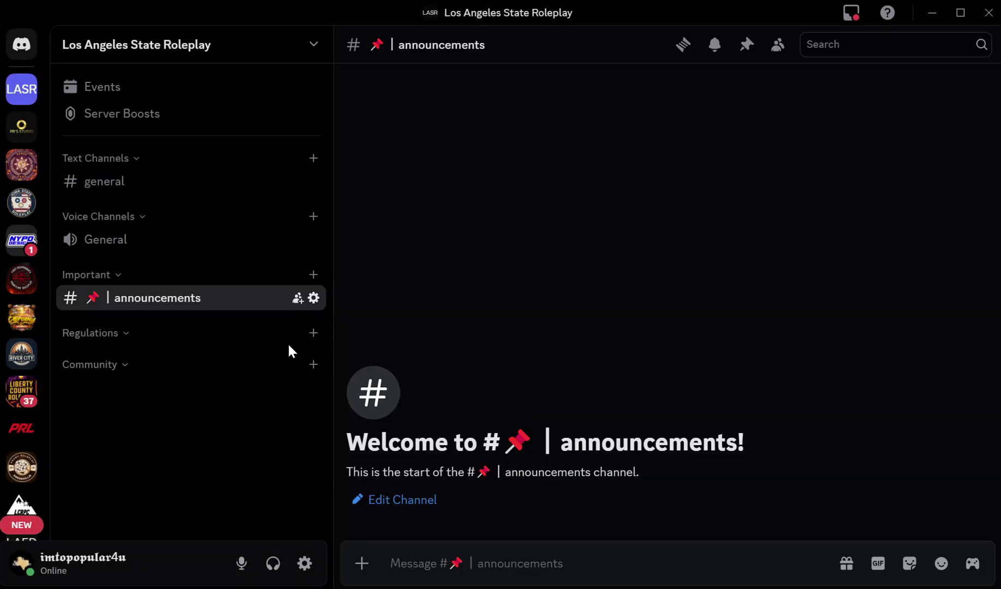
Create a text channel named "📌 | sub-announcements" in the Important category.
click(314, 274)
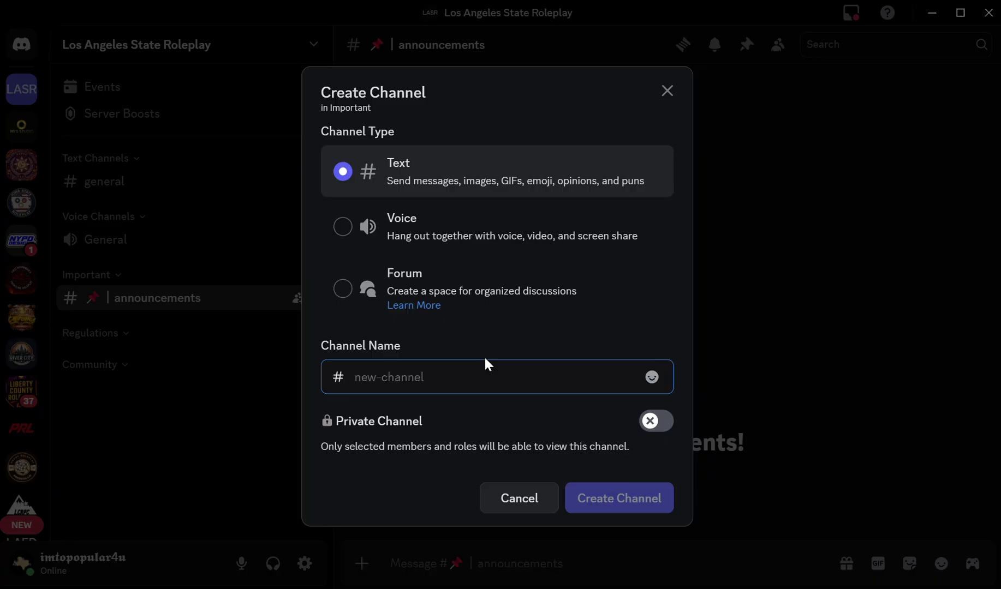
text(sub)
key(BackSpace)
key(BackSpace)
key(BackSpace)
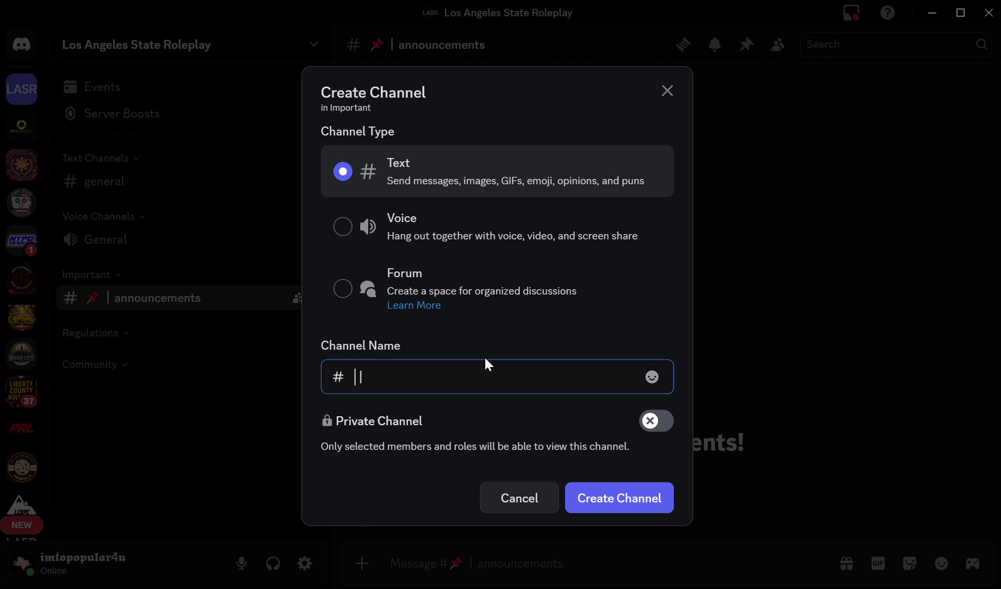
key(super+period)
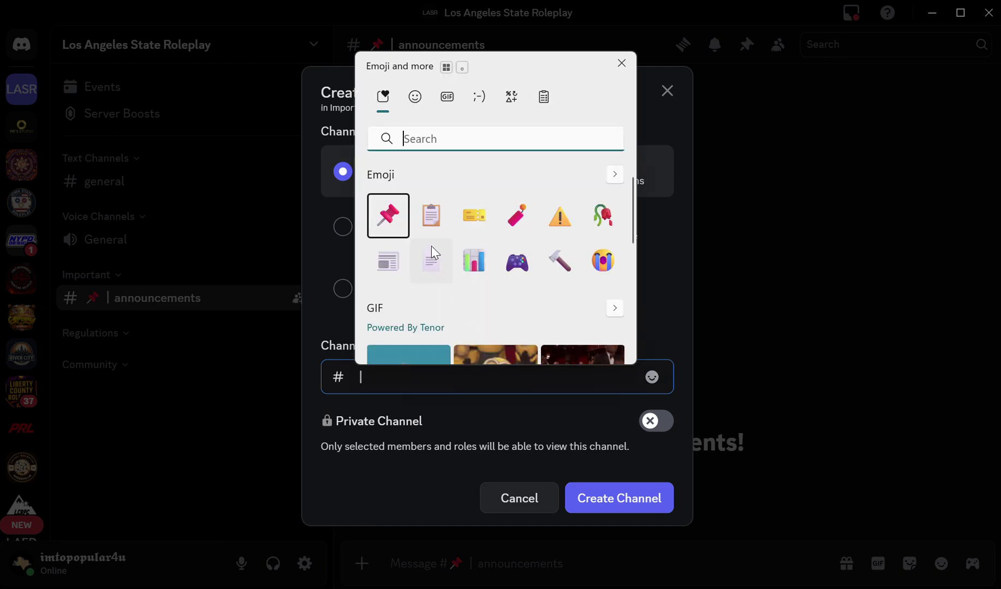
click(388, 218)
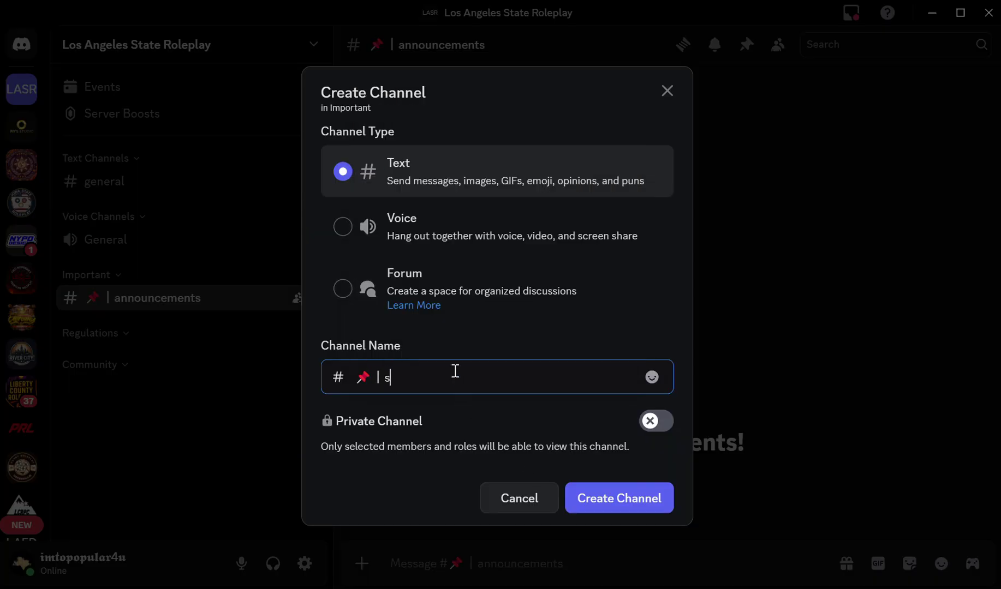
text(| sub-anb)
text(ouncements)
key(Return)
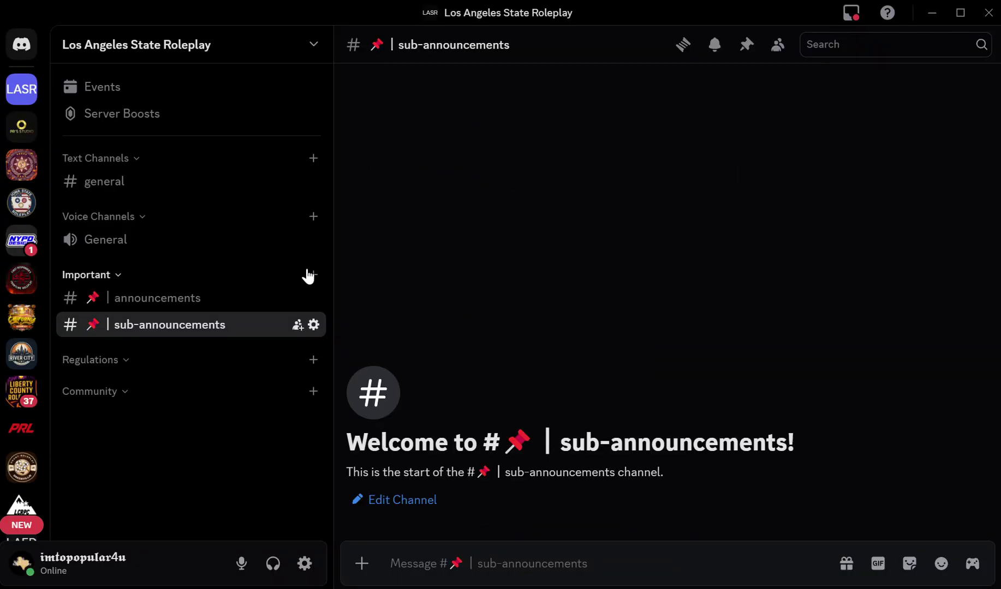
click(309, 274)
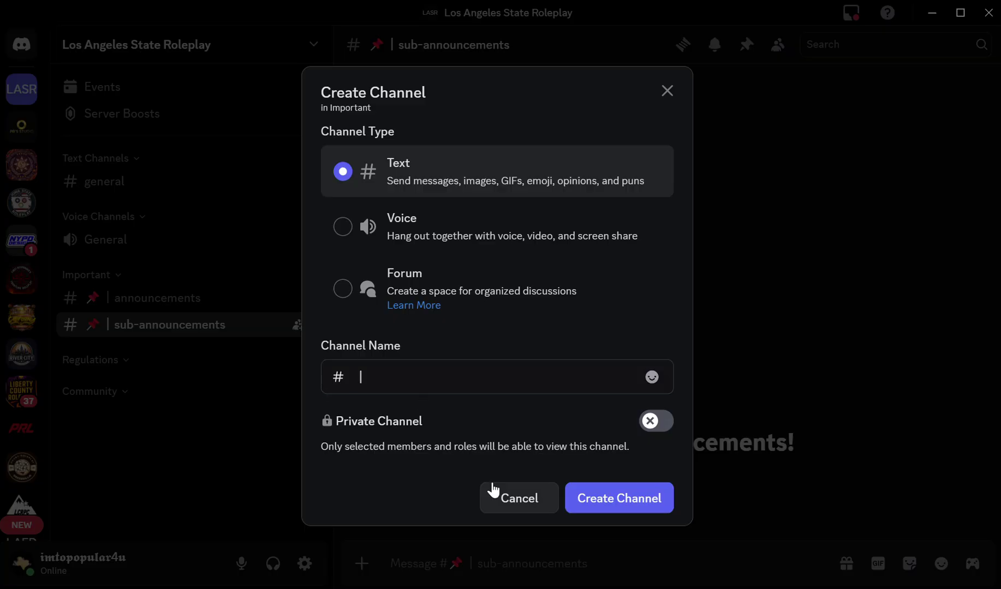
key(super+z)
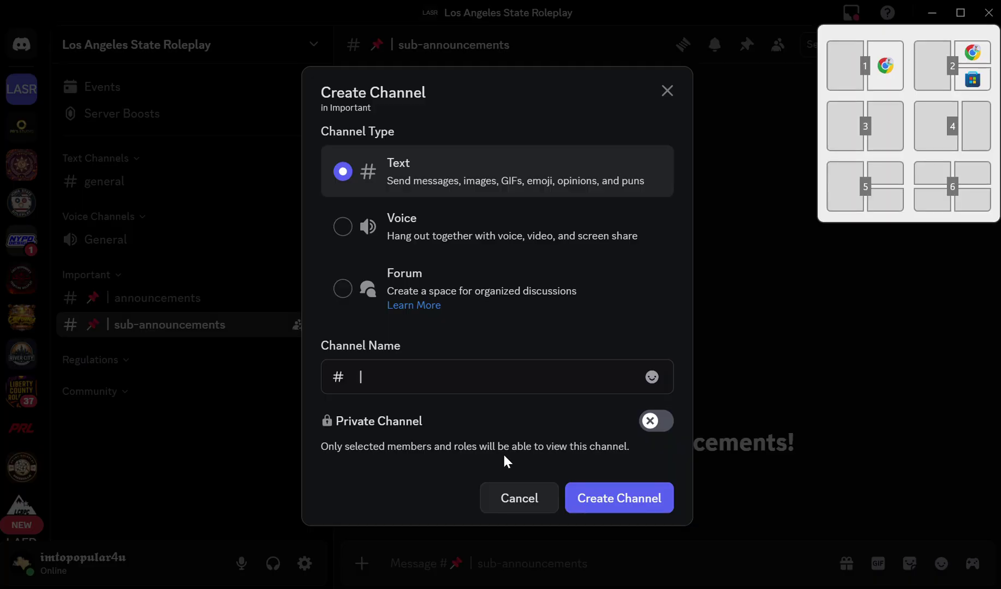
click(728, 442)
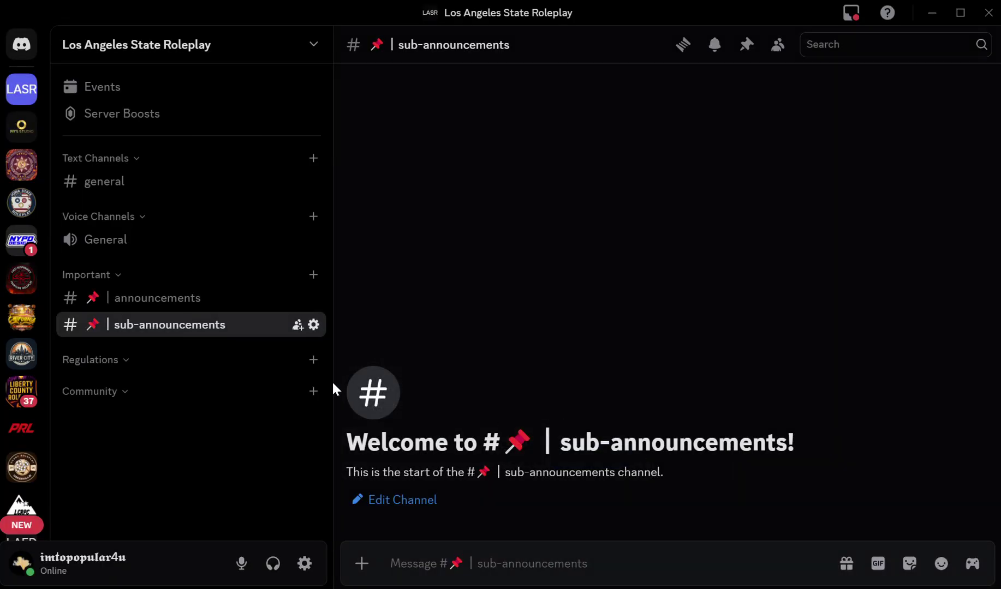
Create a text channel named "🔨 | updates" in the Important category.
click(314, 275)
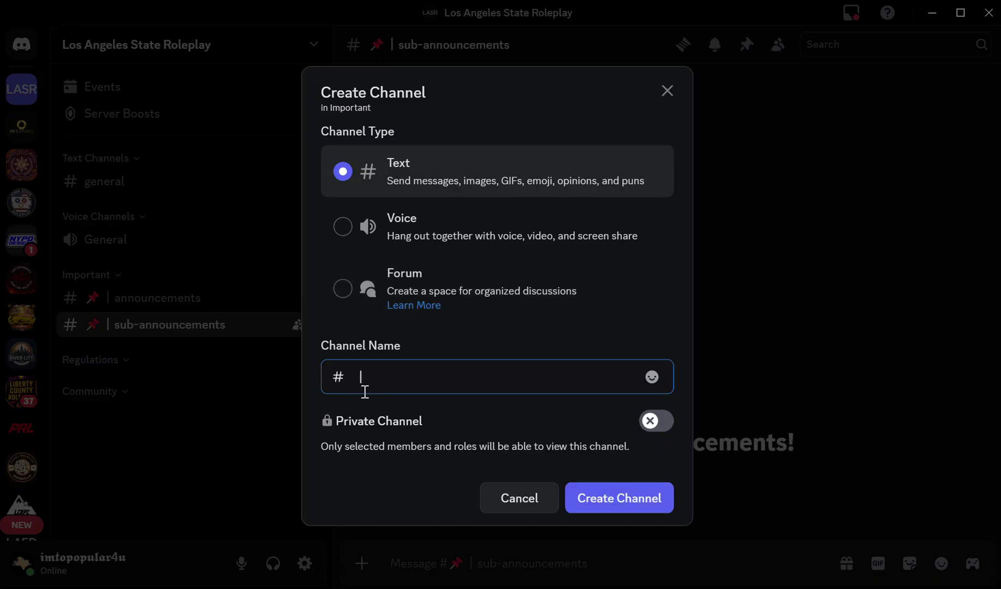
key(super+period)
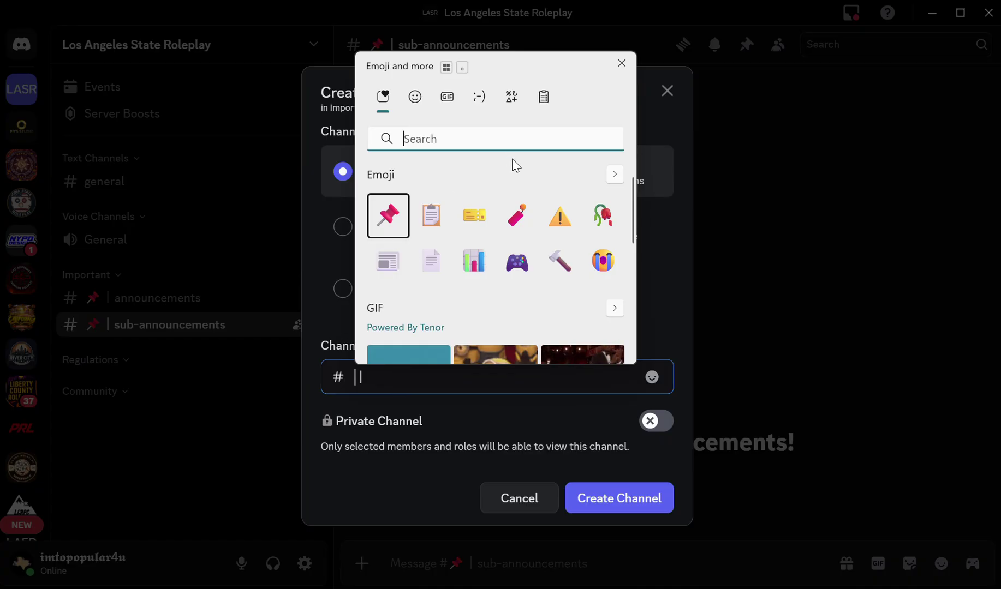
click(559, 261)
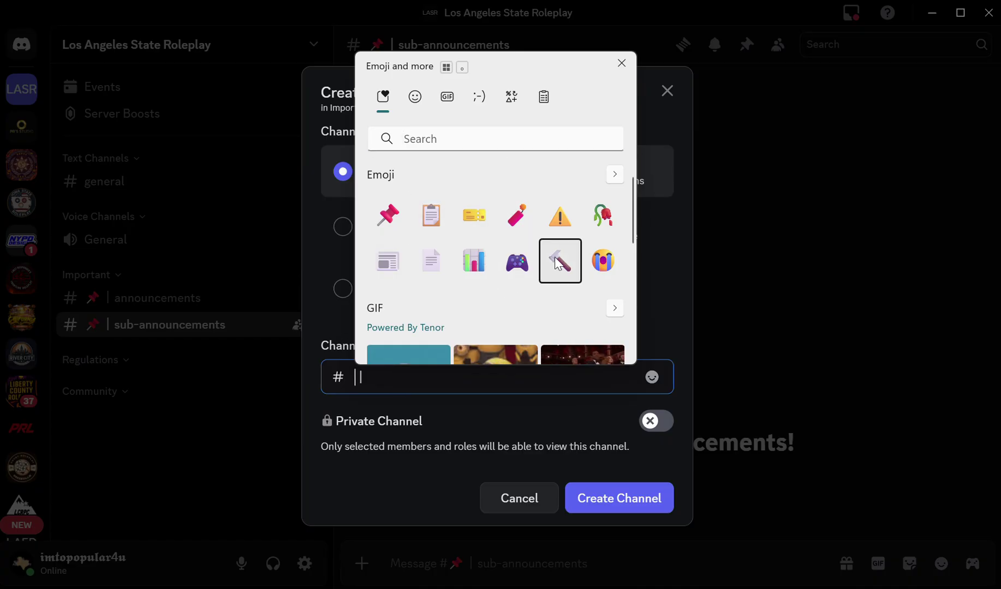
click(469, 376)
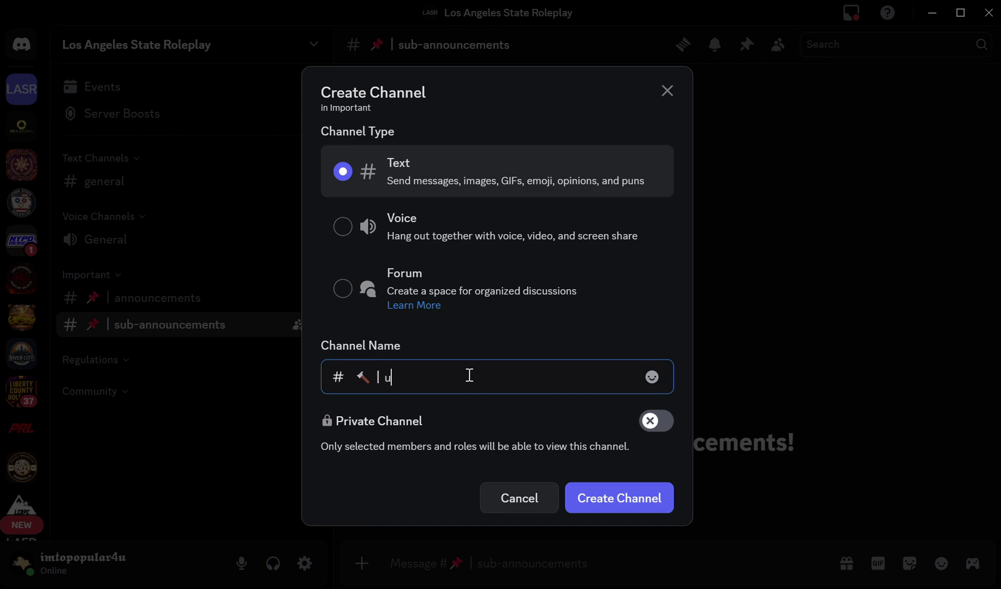
text(updates)
key(Return)
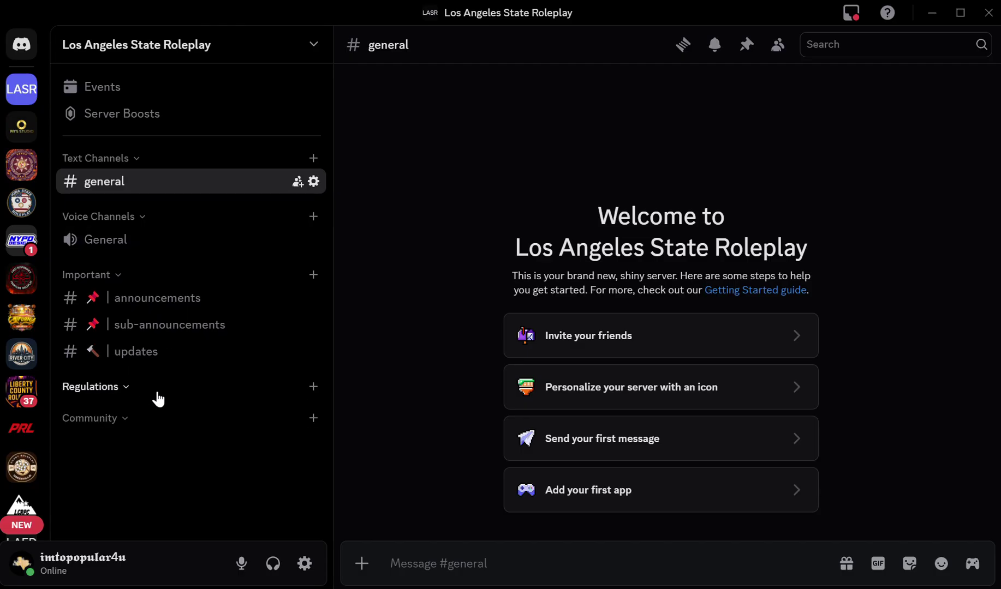
Create a text channel named "📕 | discord" in the Regulations category.
click(314, 387)
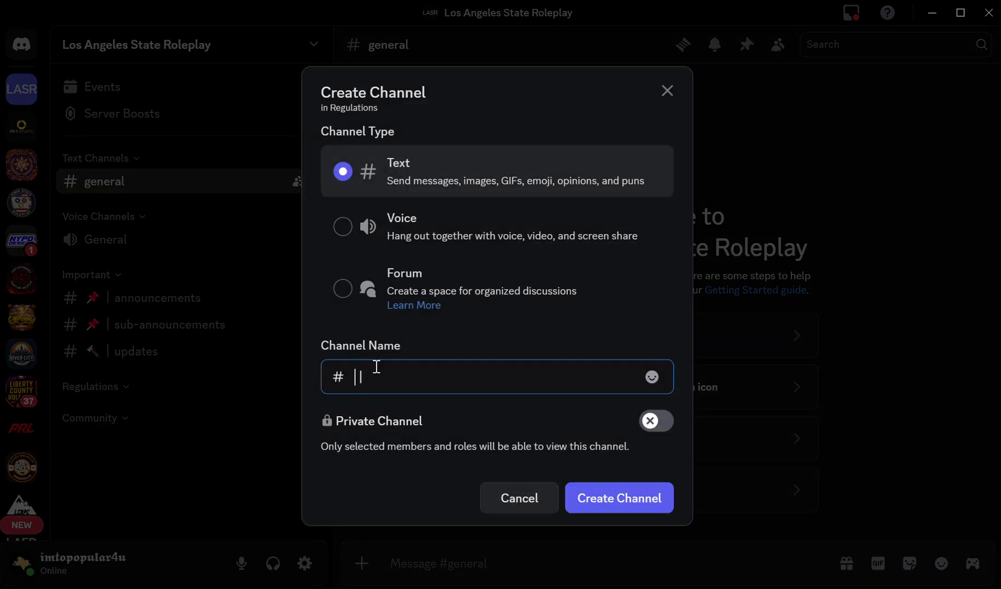
key(super+period)
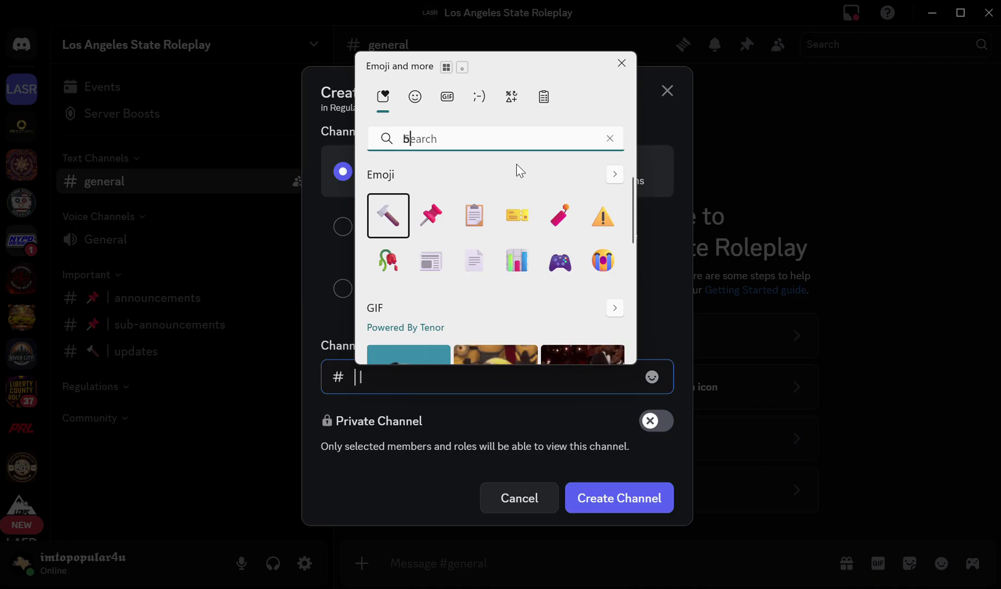
text(book)
click(420, 215)
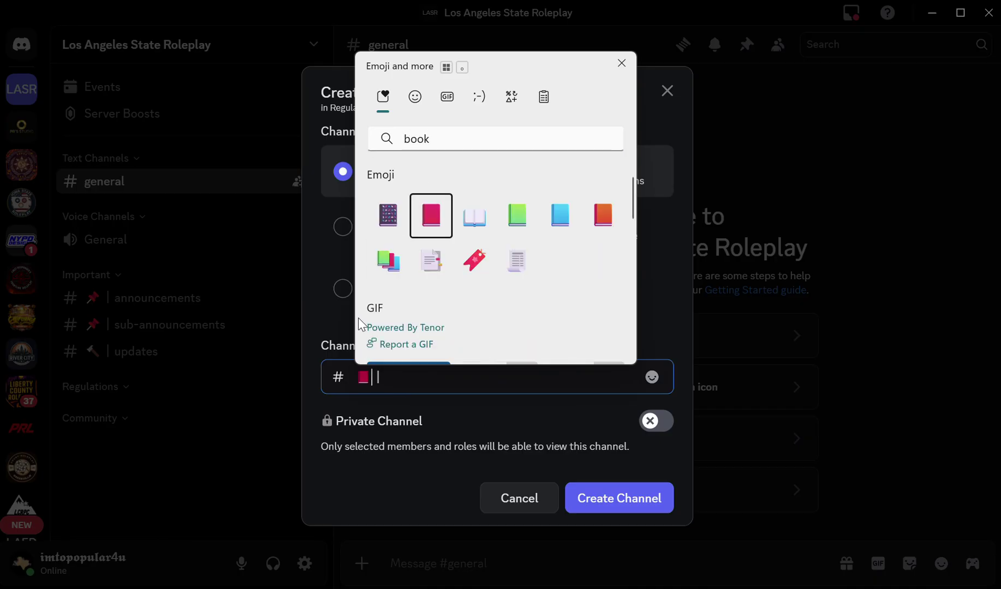
click(363, 383)
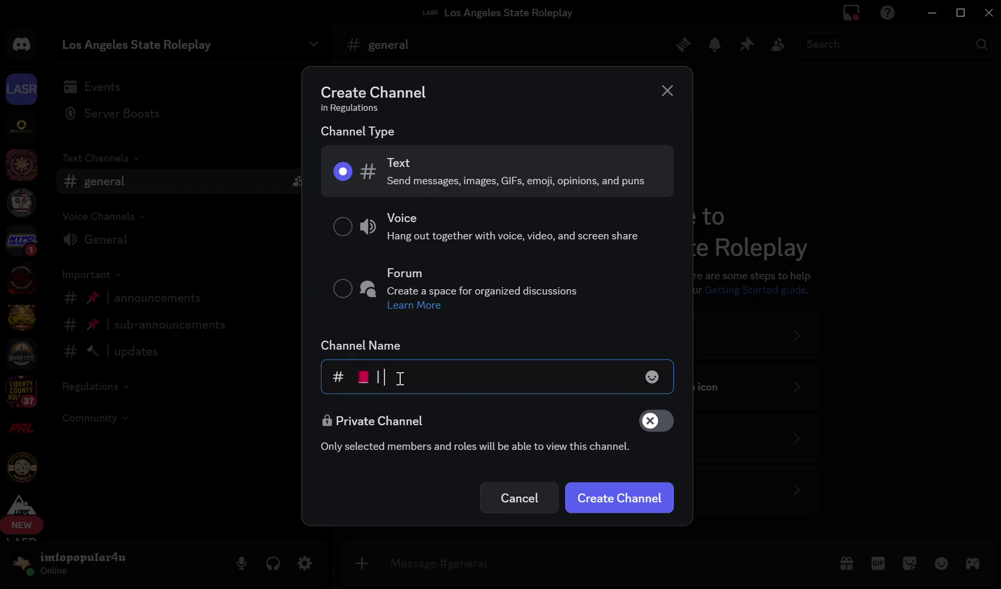
text(| disc-o)
text(op)
key(Return)
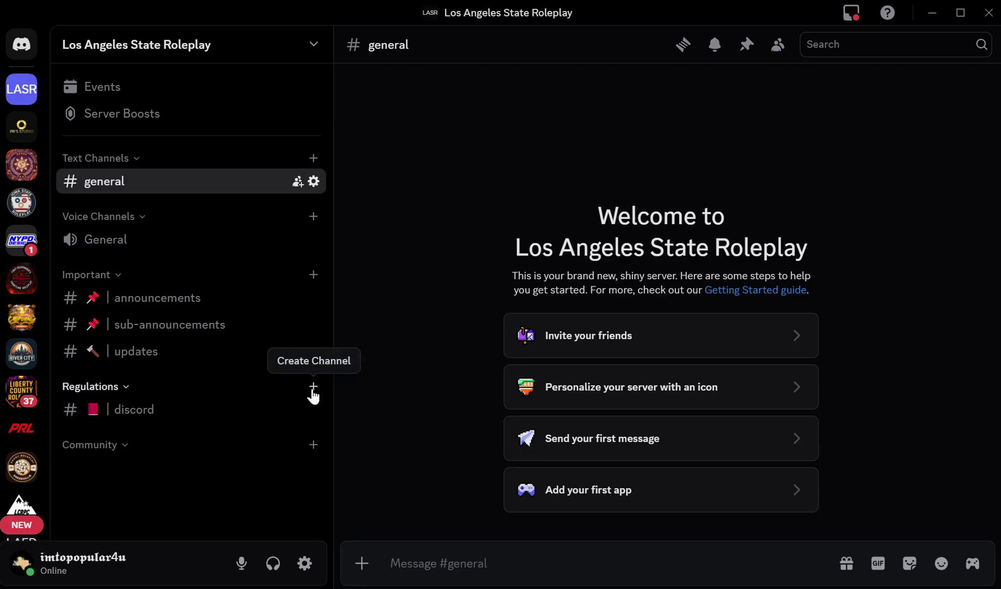
Create a text channel named "📕 | ingame" in the Regulations category.
click(313, 386)
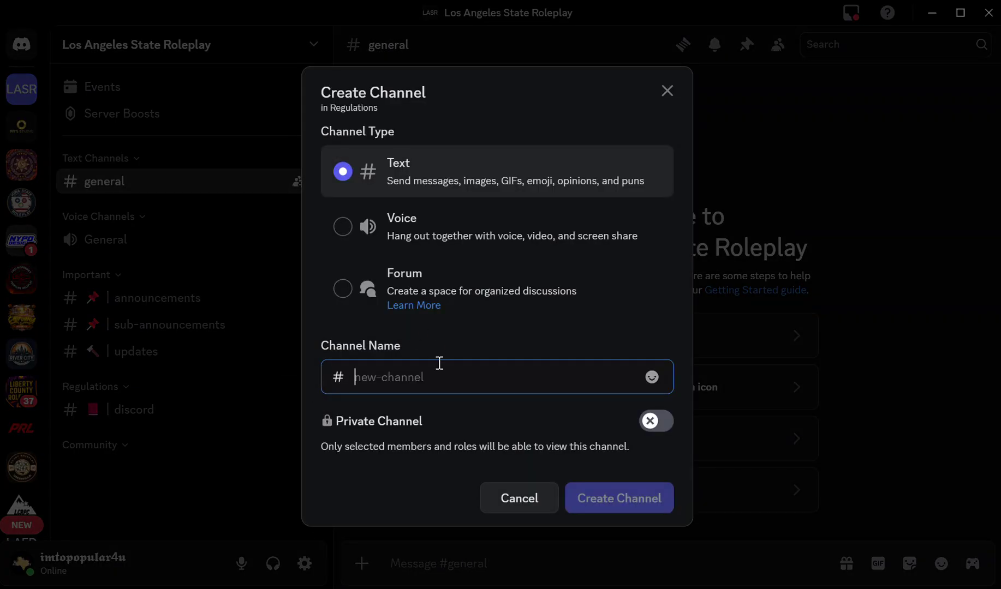
text(|)
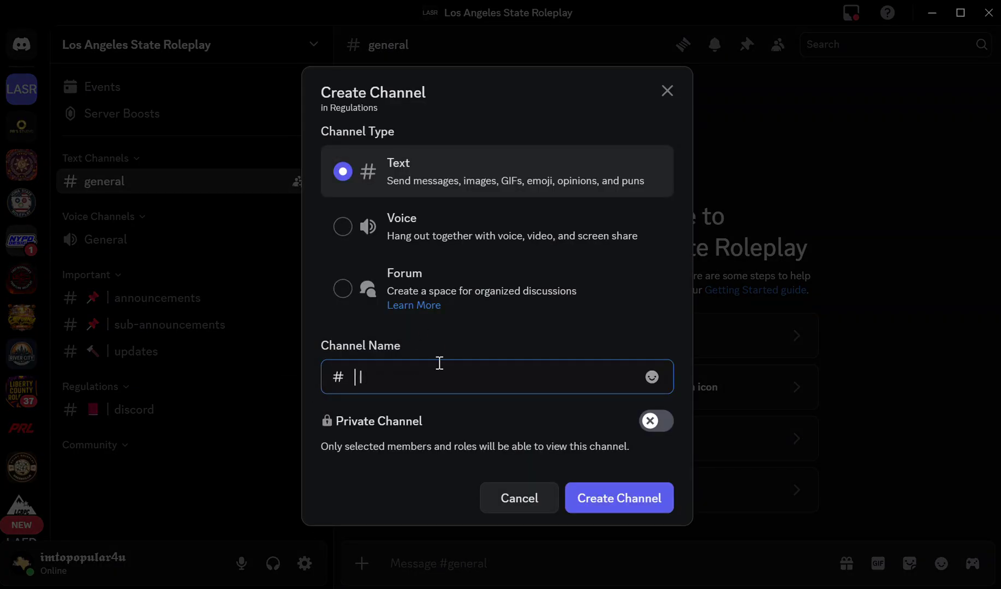
key(super+period)
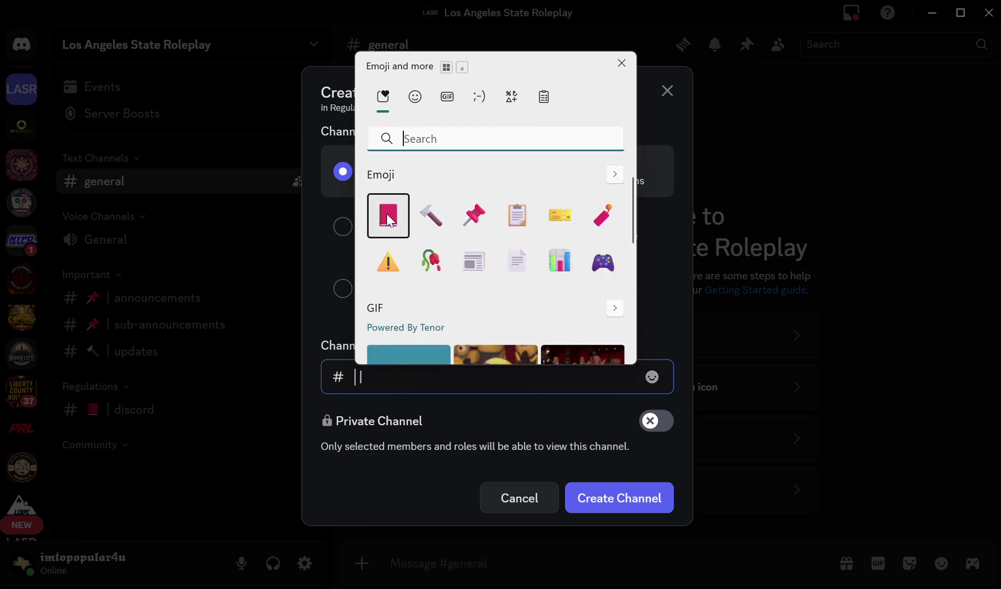
key(Return)
click(434, 381)
text(in)
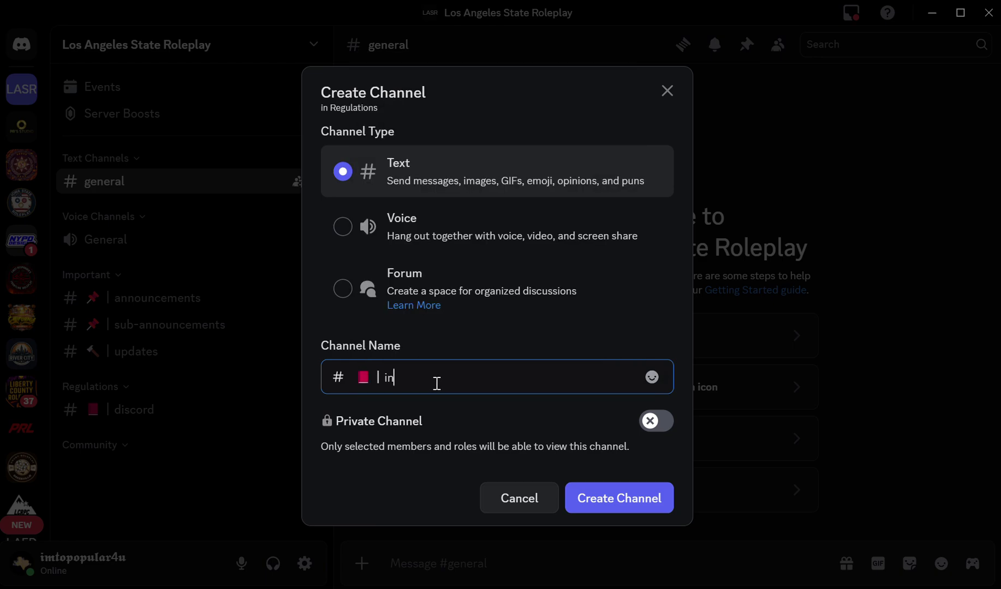
text(game)
key(Return)
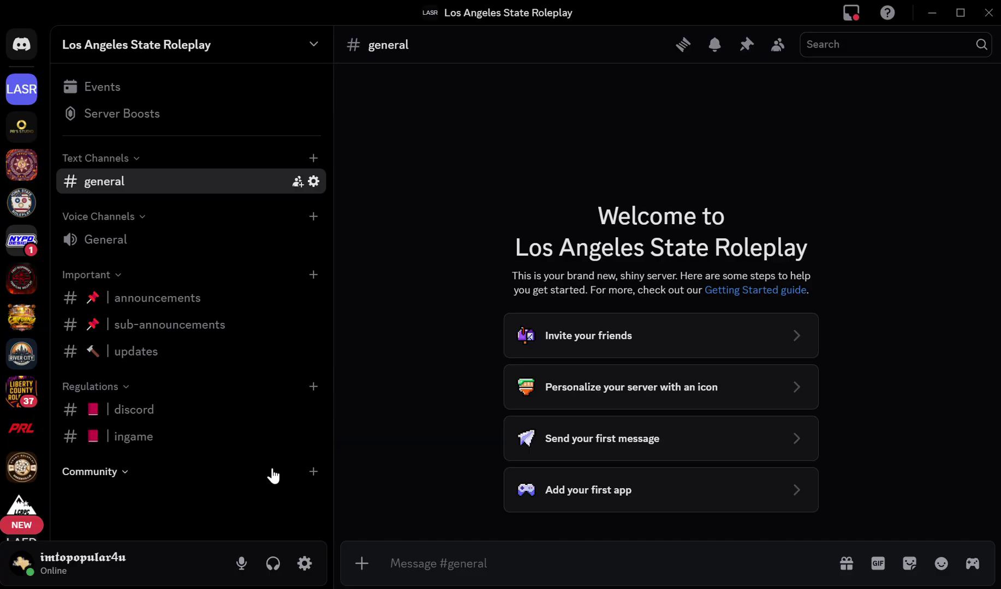
Create a text channel named "🗨 | general" in the Community category, using the speech bubble emoji.
click(313, 472)
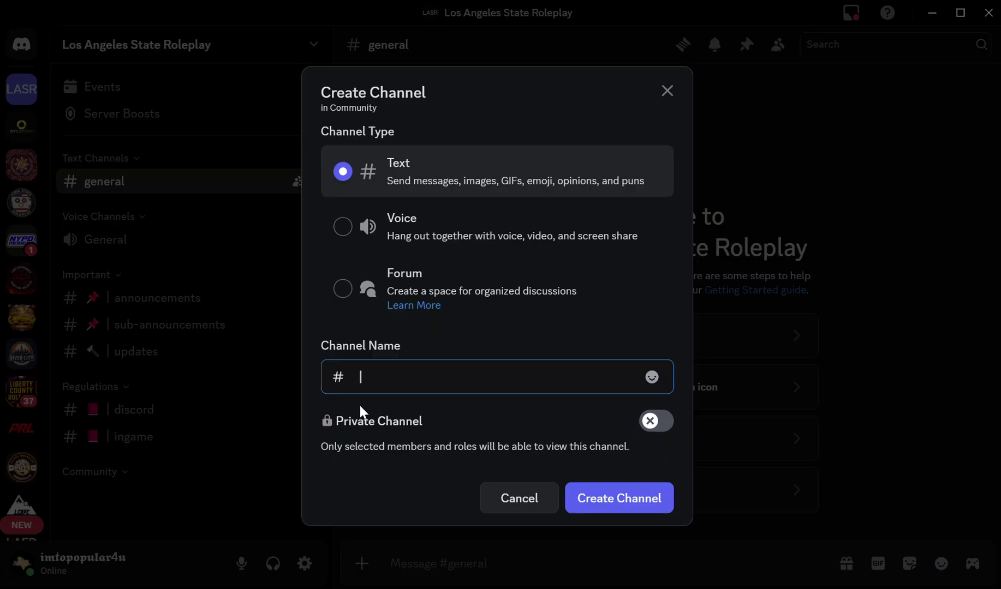
key(super+period)
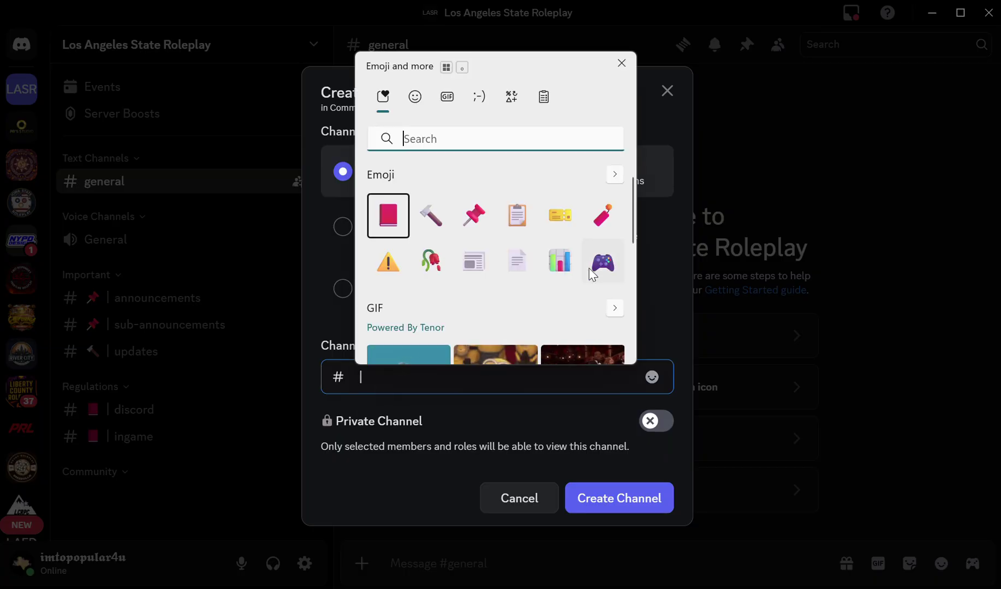
text(text)
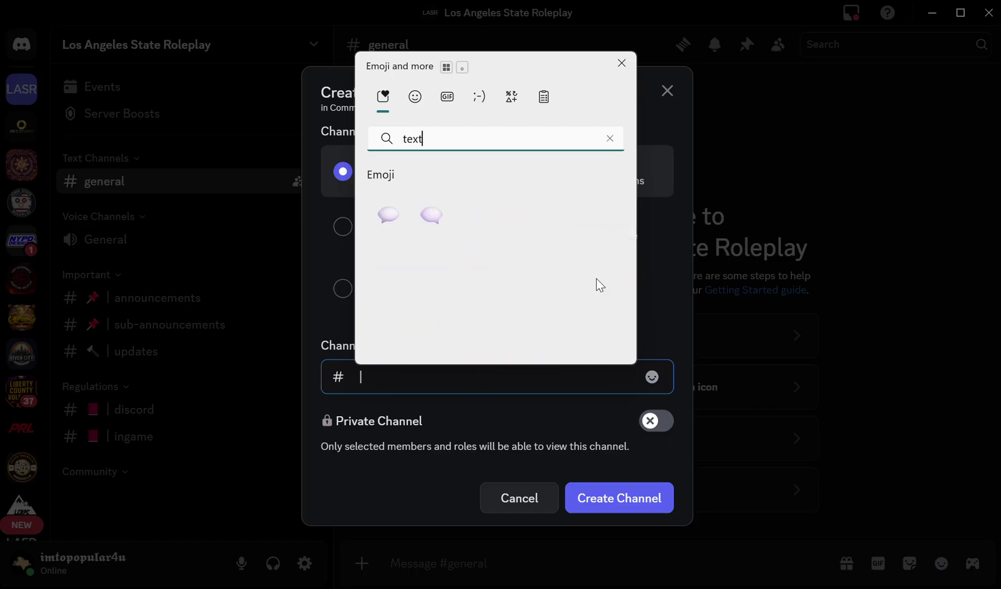
click(431, 216)
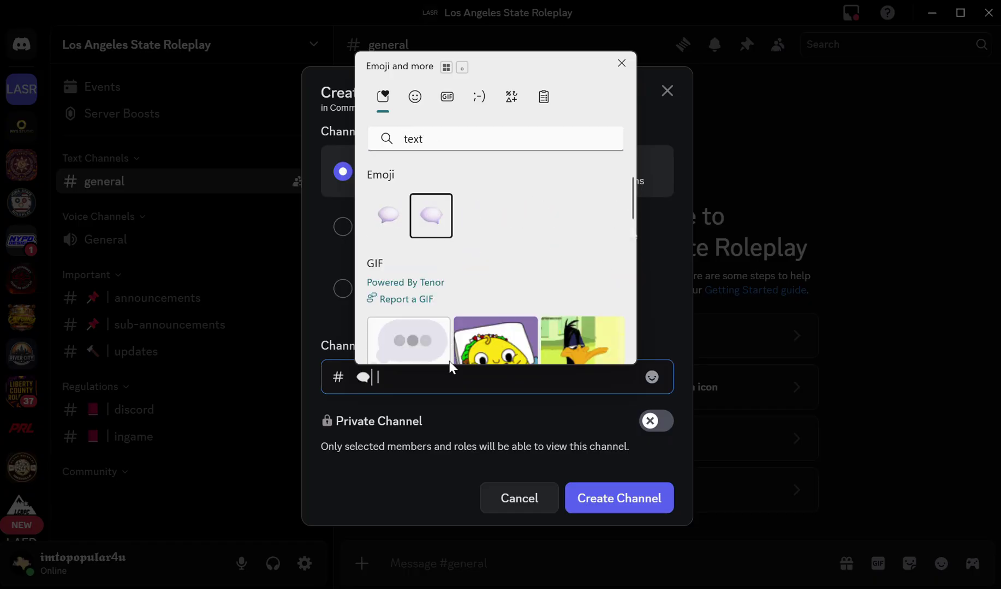
click(448, 383)
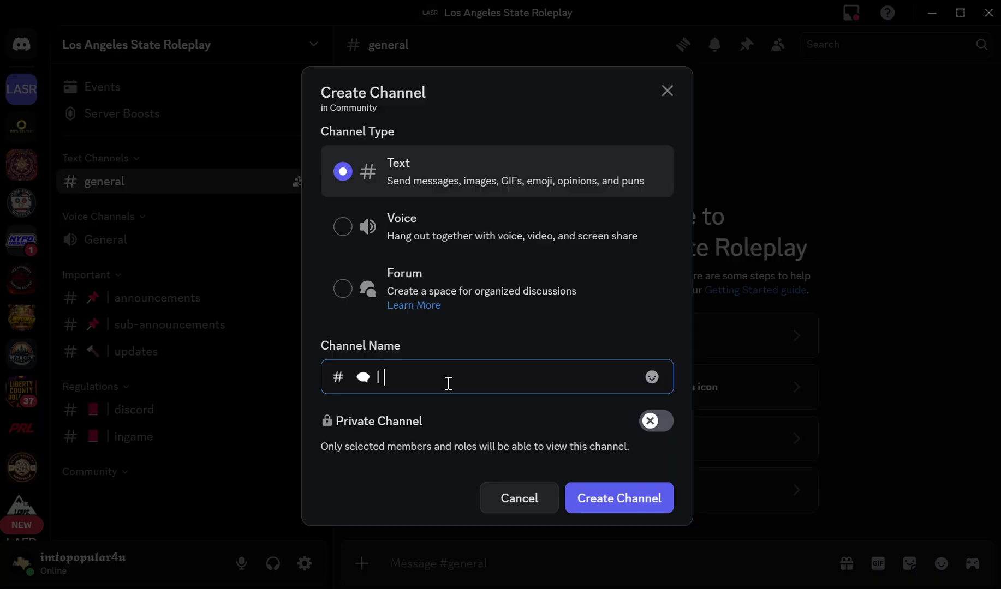
text(general)
key(Return)
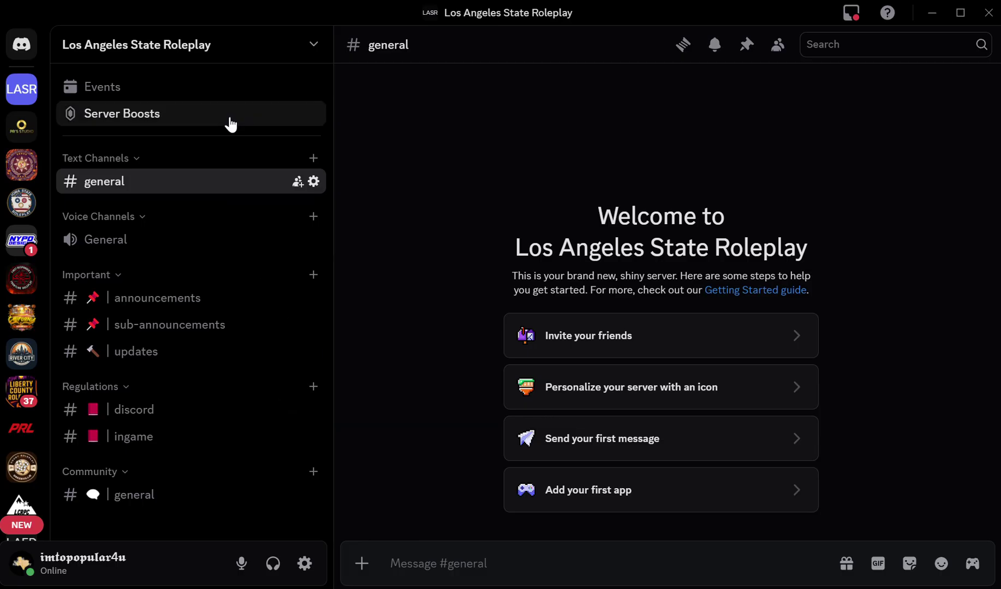
Create a text channel named "⚠️ | support" in the Important category.
click(314, 275)
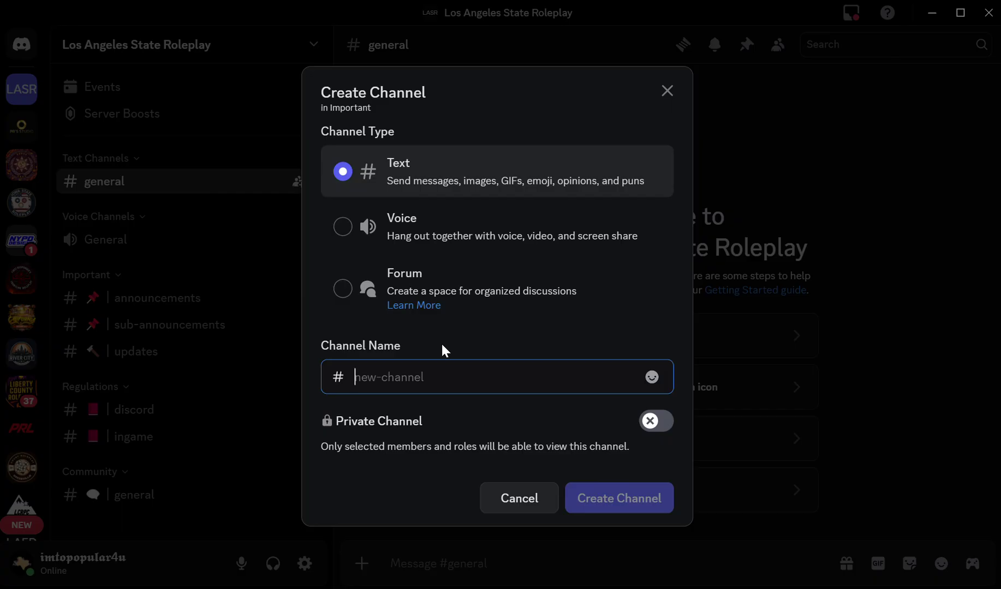
text(|)
key(Left)
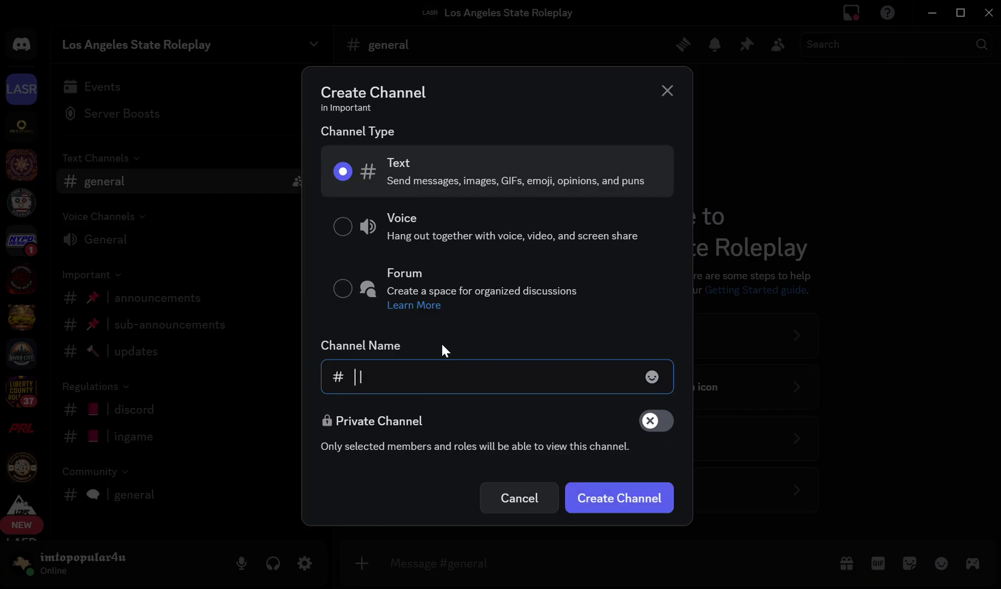
key(super+period)
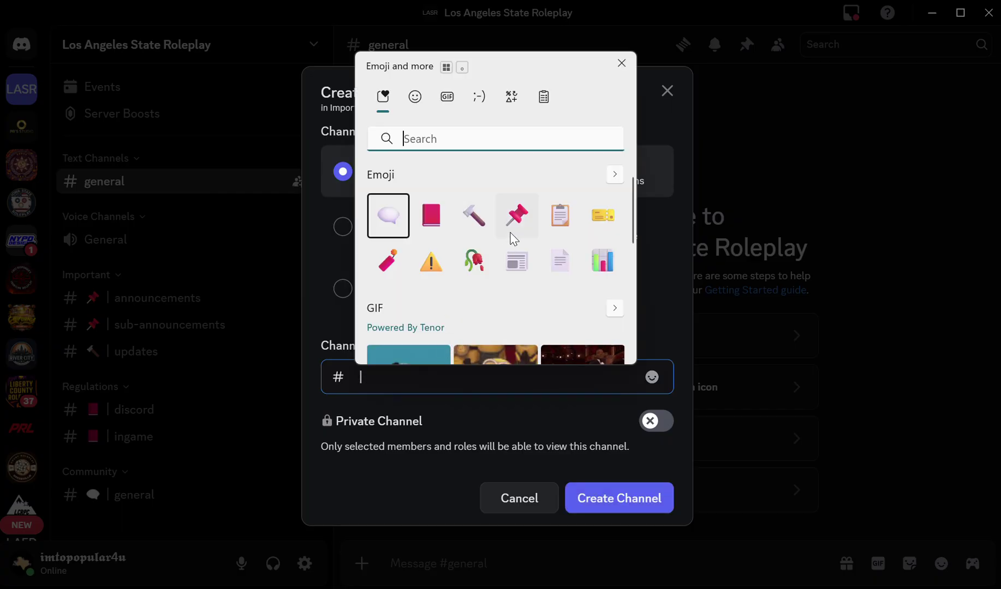
click(429, 267)
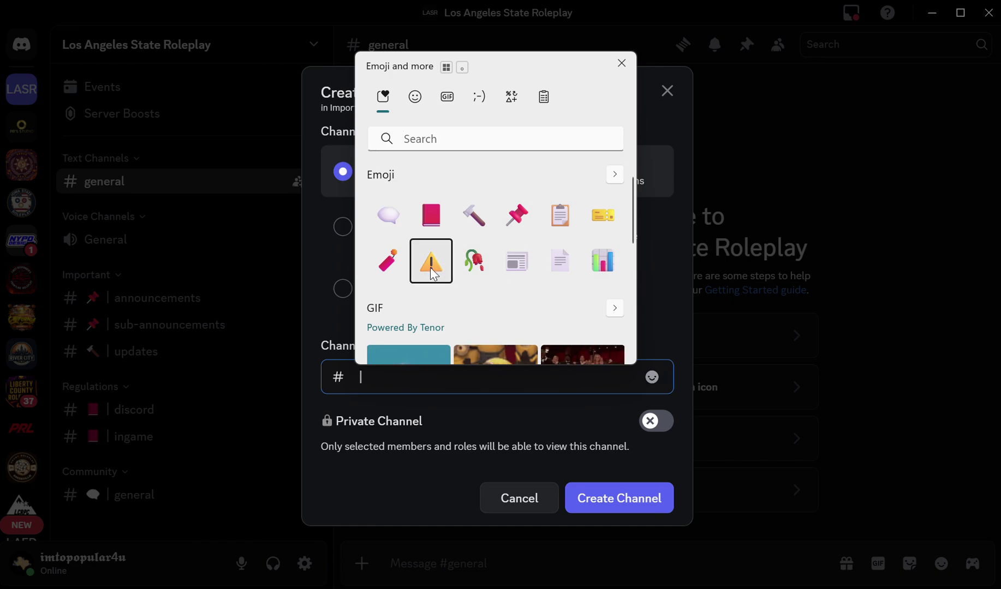
click(430, 267)
click(424, 389)
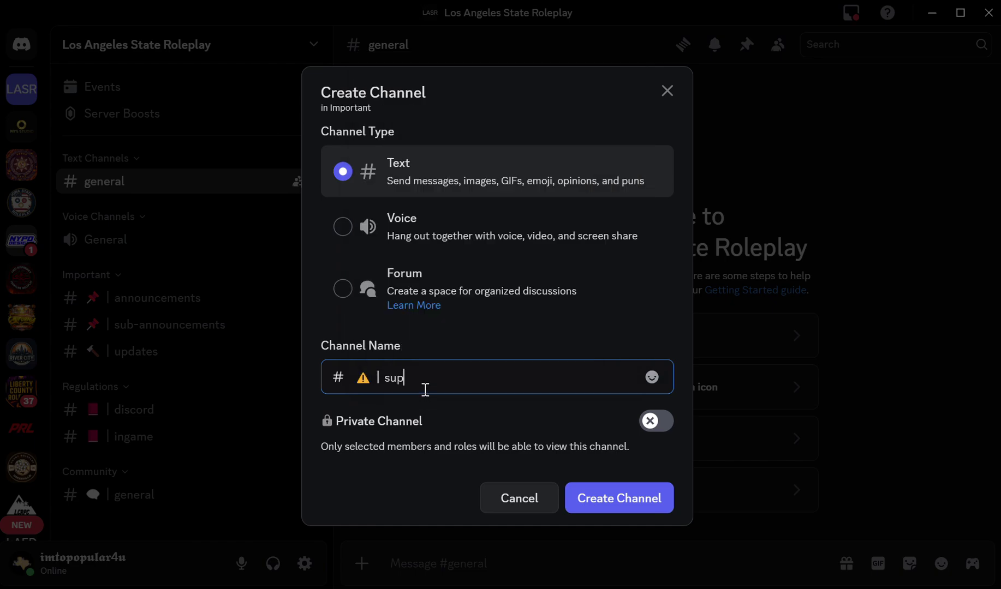
text(| support)
key(Return)
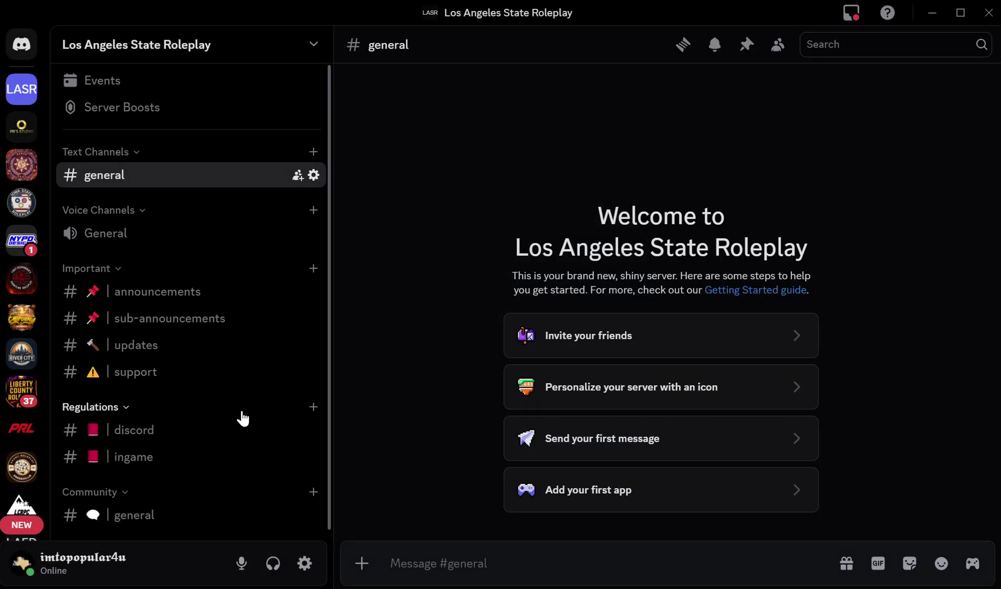
Create a text channel named "📄 | counting" in the Community category.
click(312, 492)
text(|)
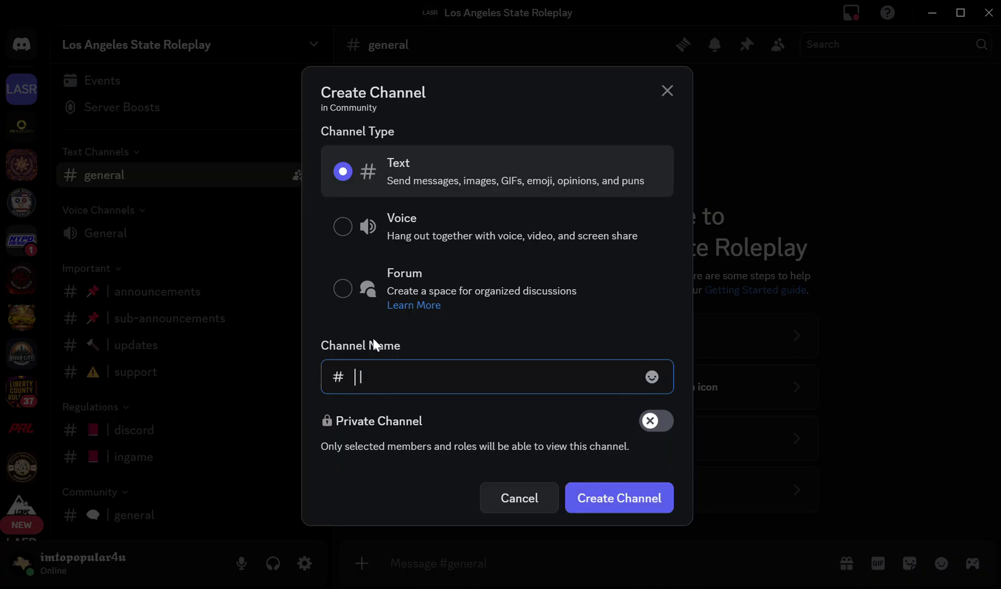
key(super+period)
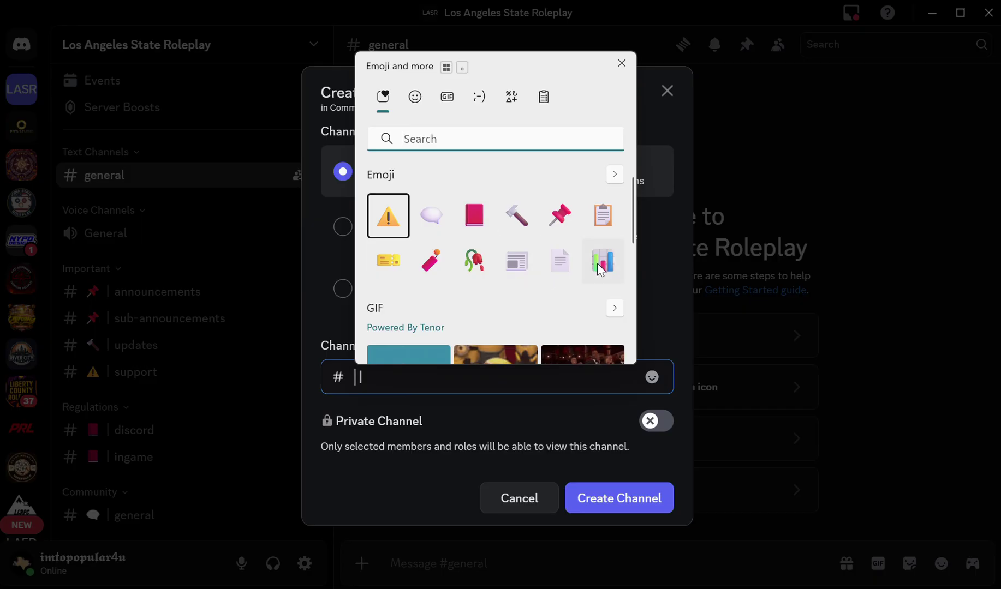
click(570, 260)
click(441, 373)
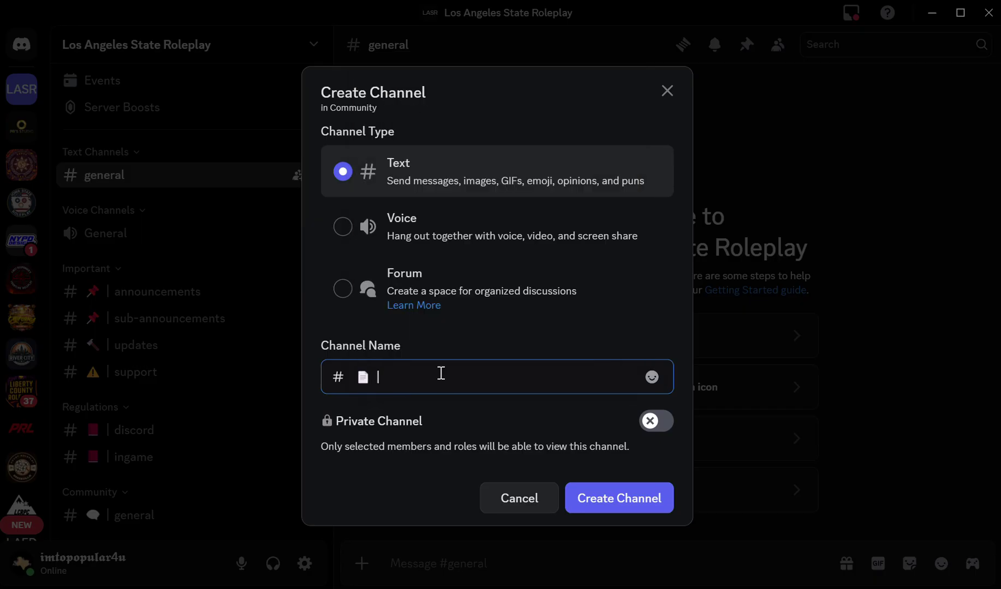
text(copun)
text(n-ti)
text(ng)
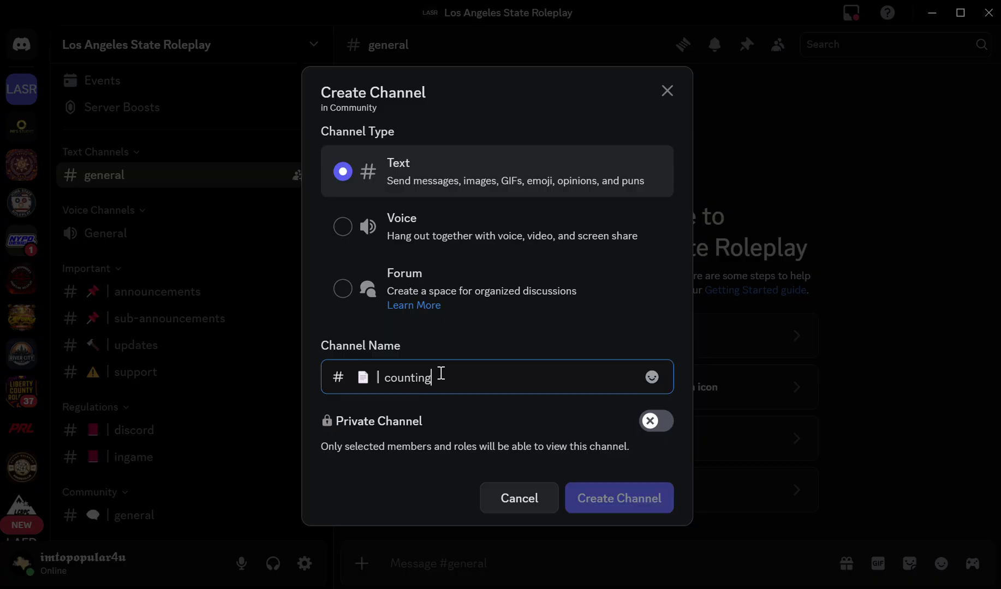
key(Return)
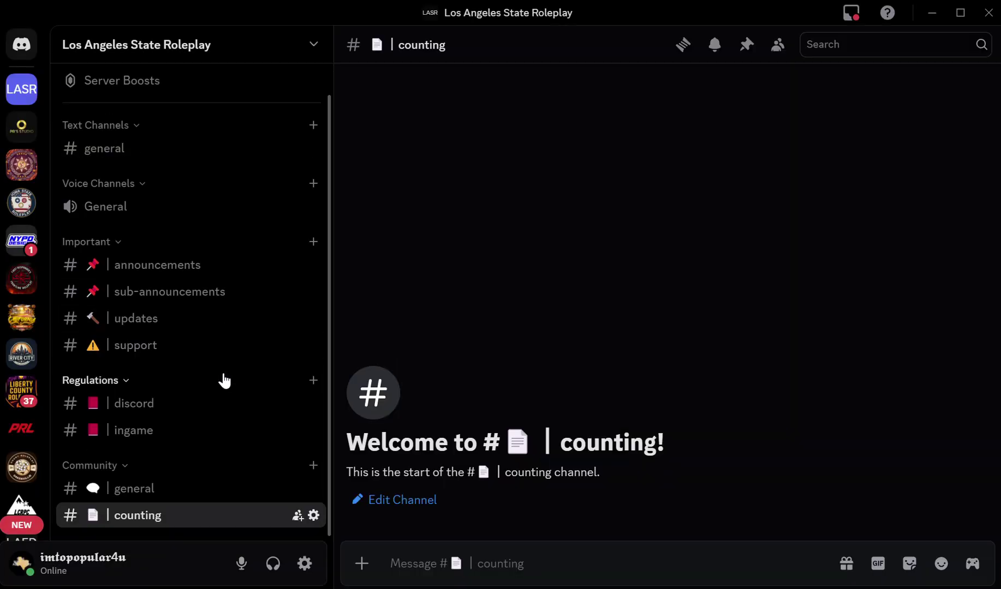
Create a private category named "Staff" and give access to the third "new role" entry above Law Enforcement.
click(203, 54)
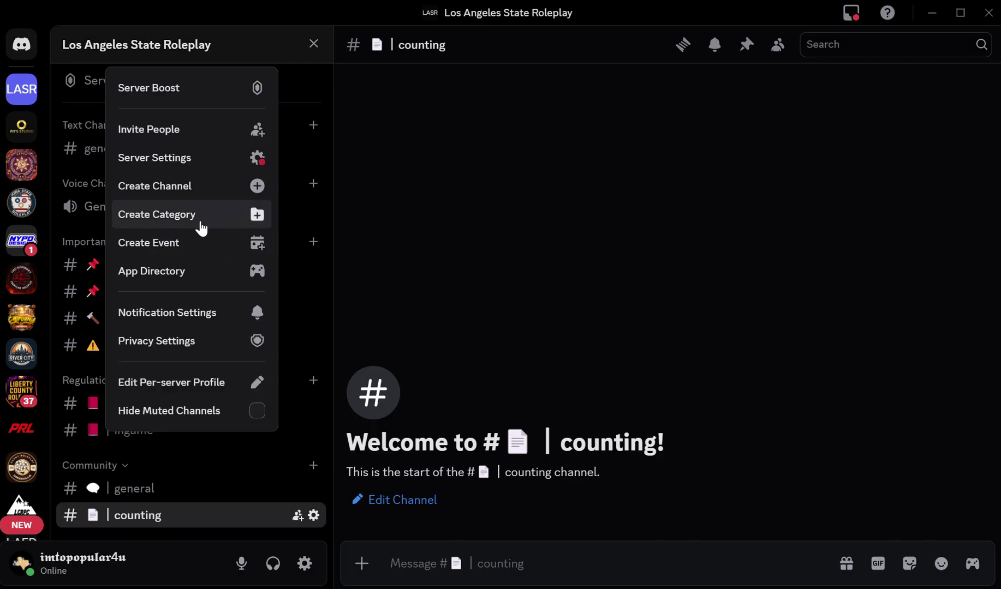
click(200, 217)
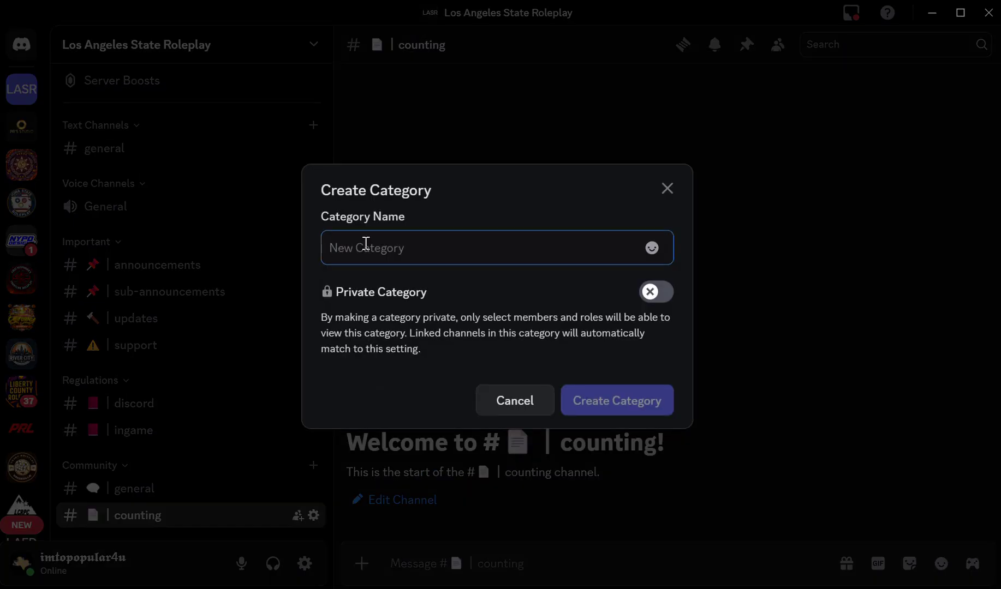
text(M)
key(BackSpace)
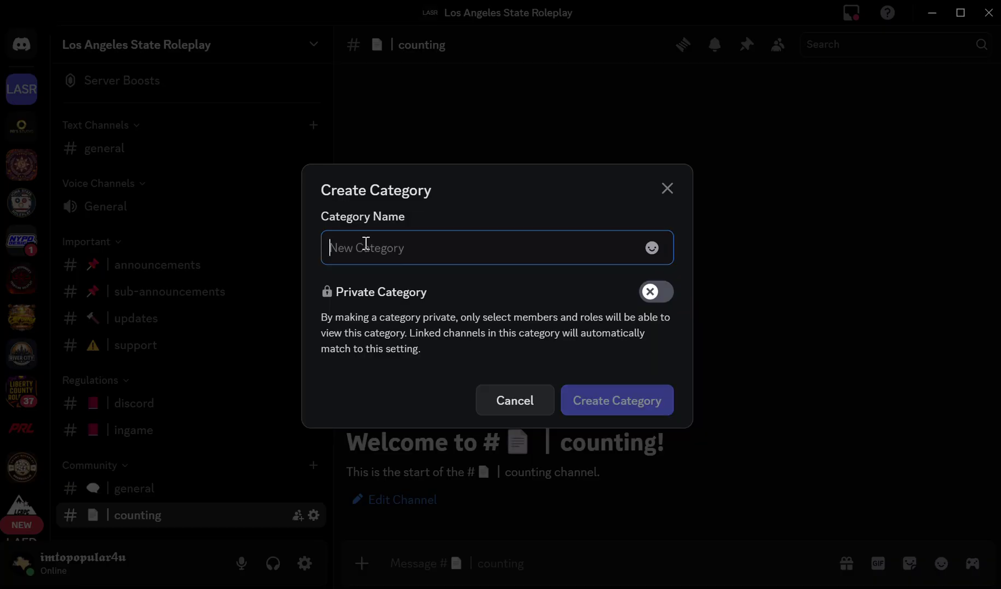
text(Staff)
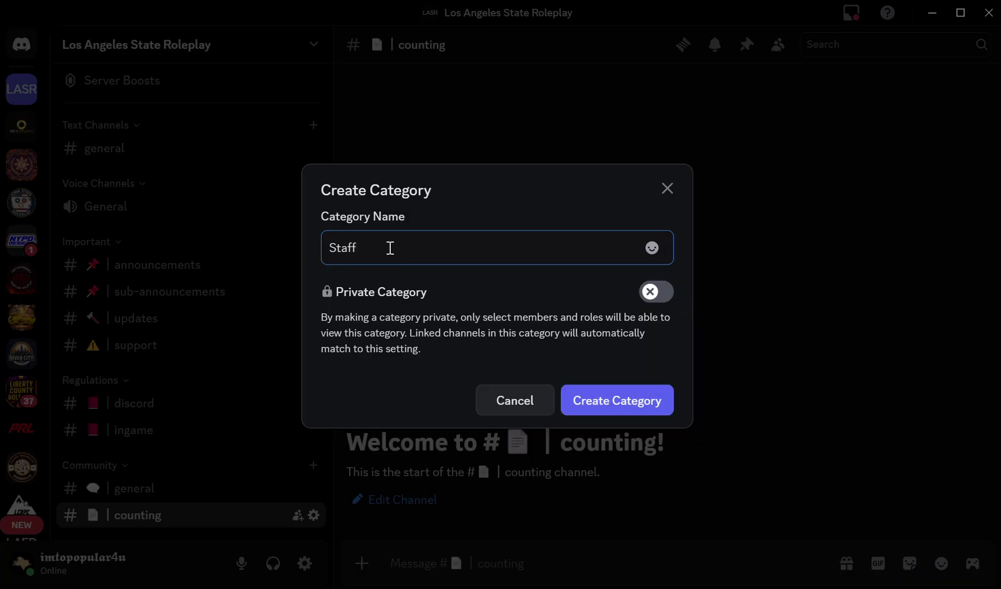
click(655, 291)
click(649, 396)
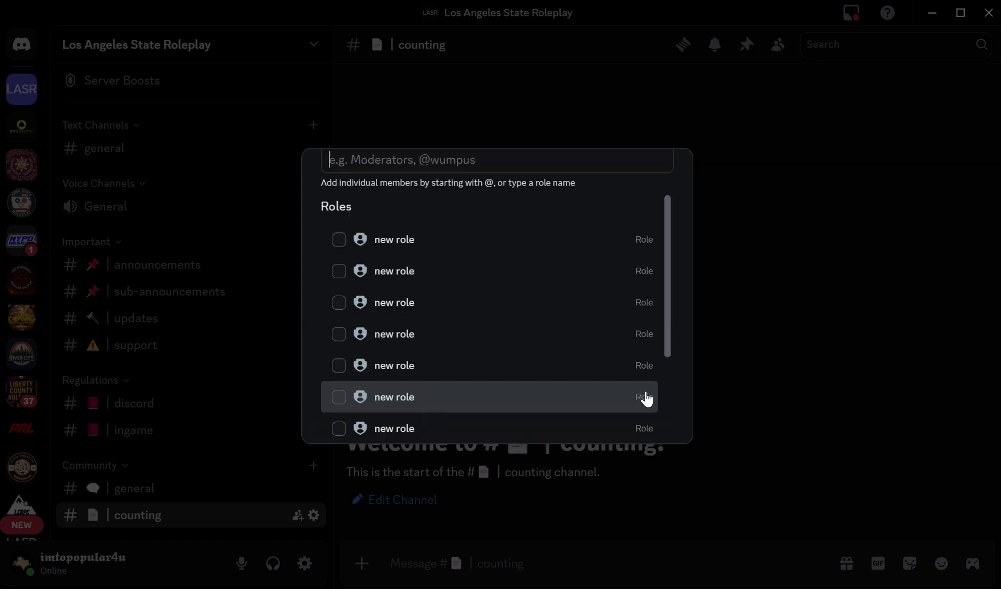
scroll(469, 316, down, 3)
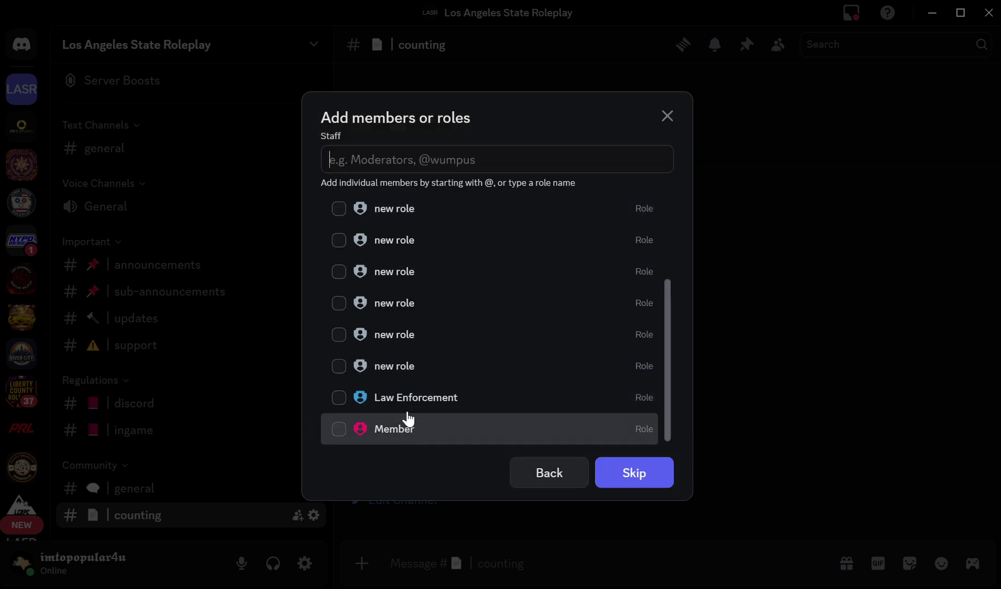
click(426, 317)
click(627, 474)
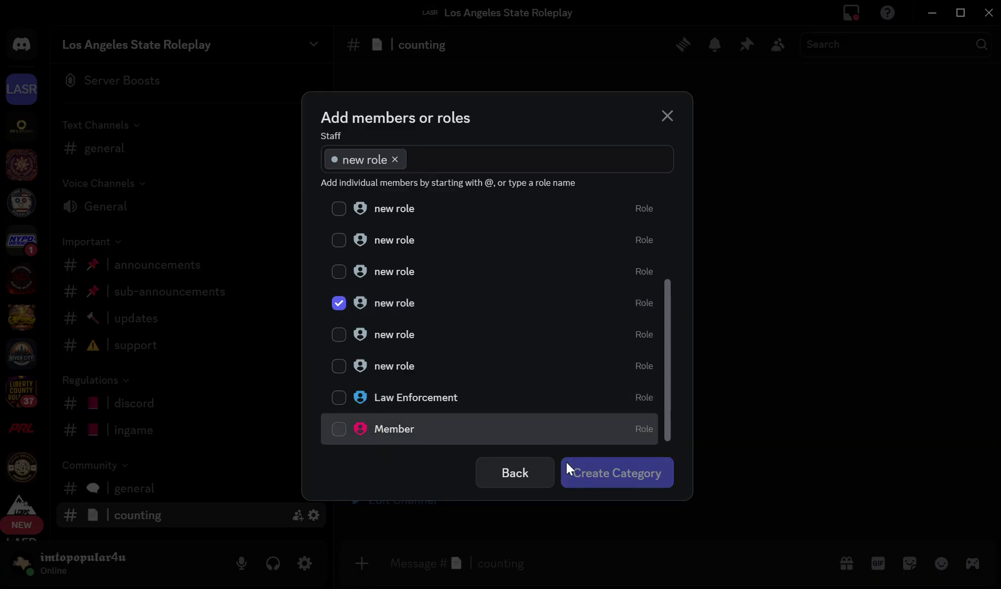
scroll(175, 382, down, 1)
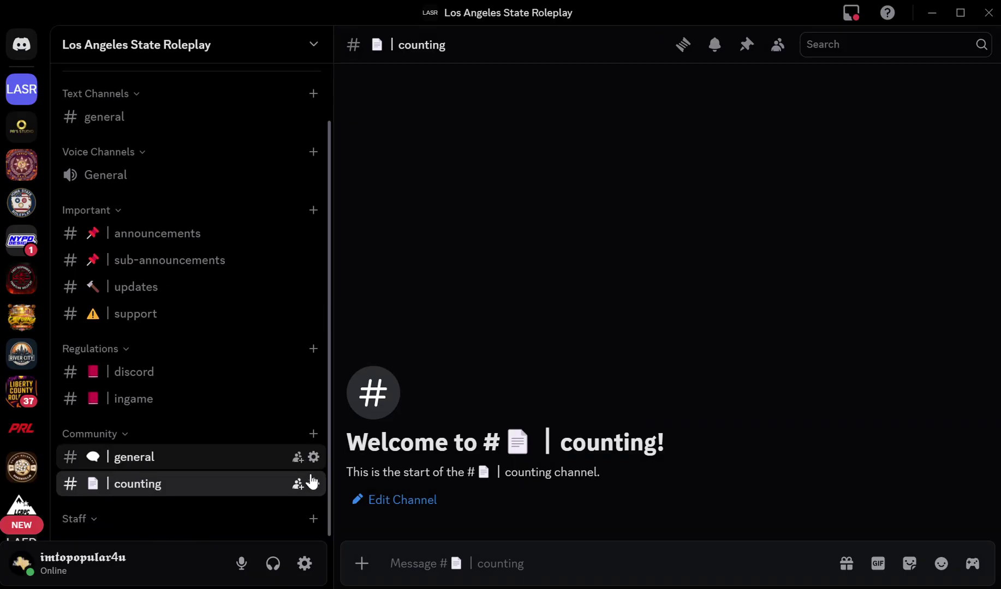
Create a text channel named "staff-announcements" in the Staff category, leaving out the emoji and separator prefix.
click(313, 519)
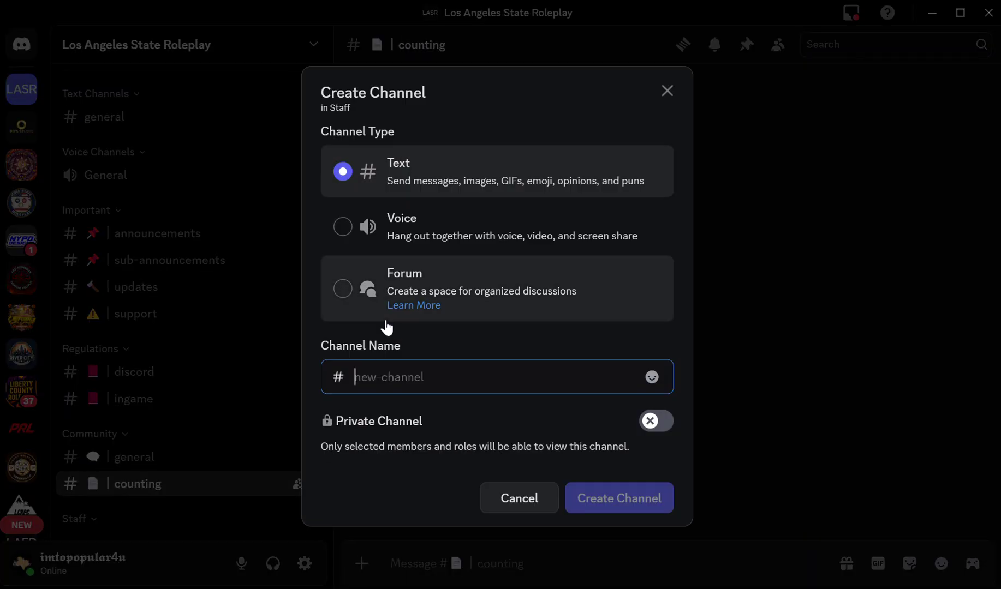
text(|)
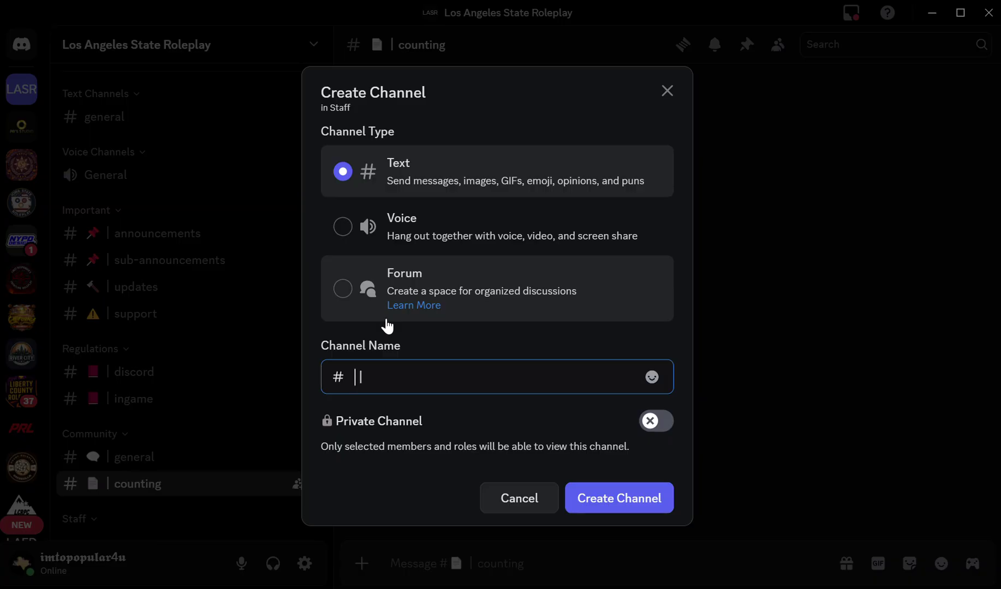
key(super+period)
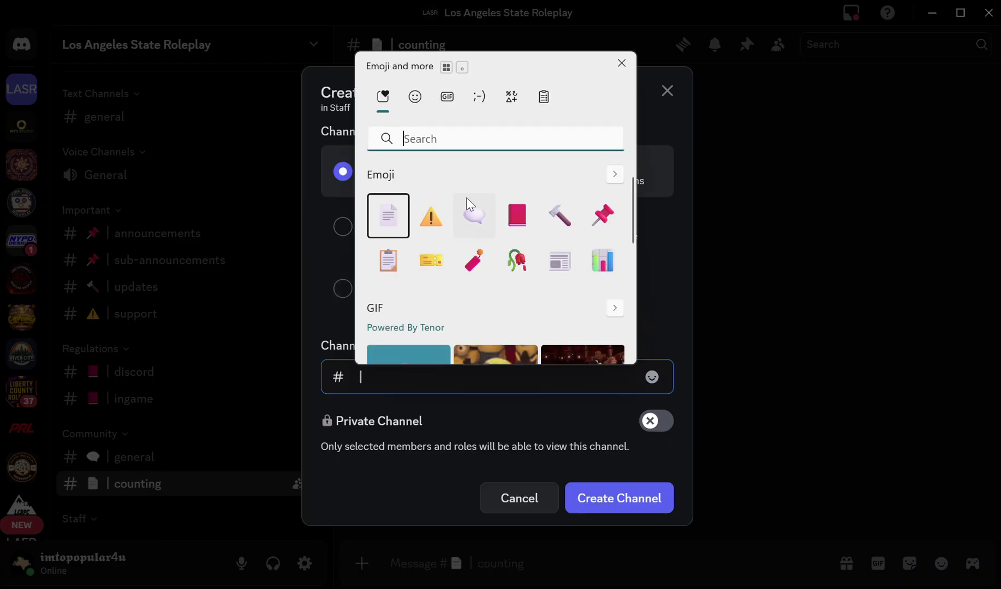
click(430, 215)
click(447, 371)
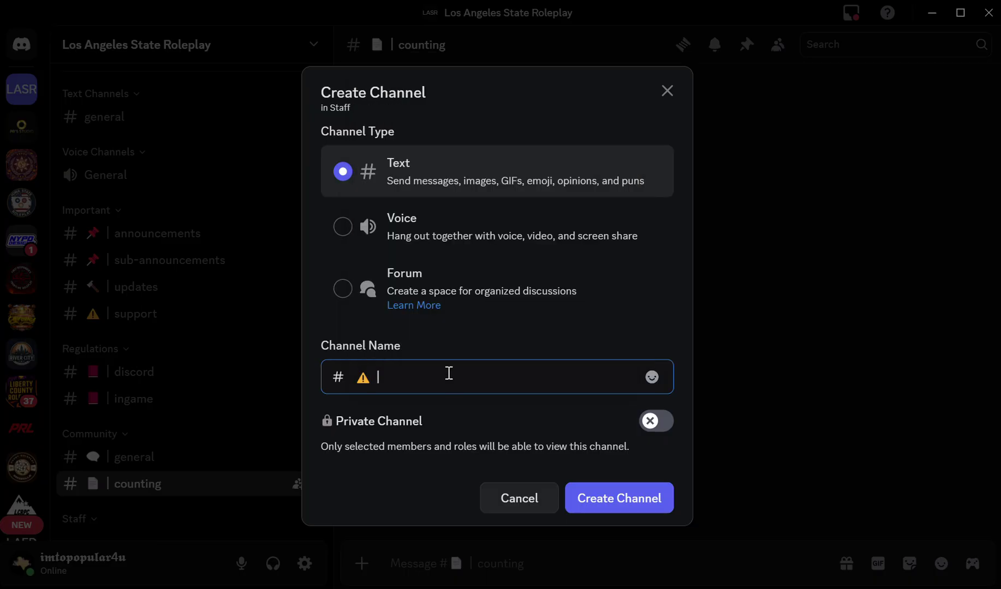
text(staff-announcements)
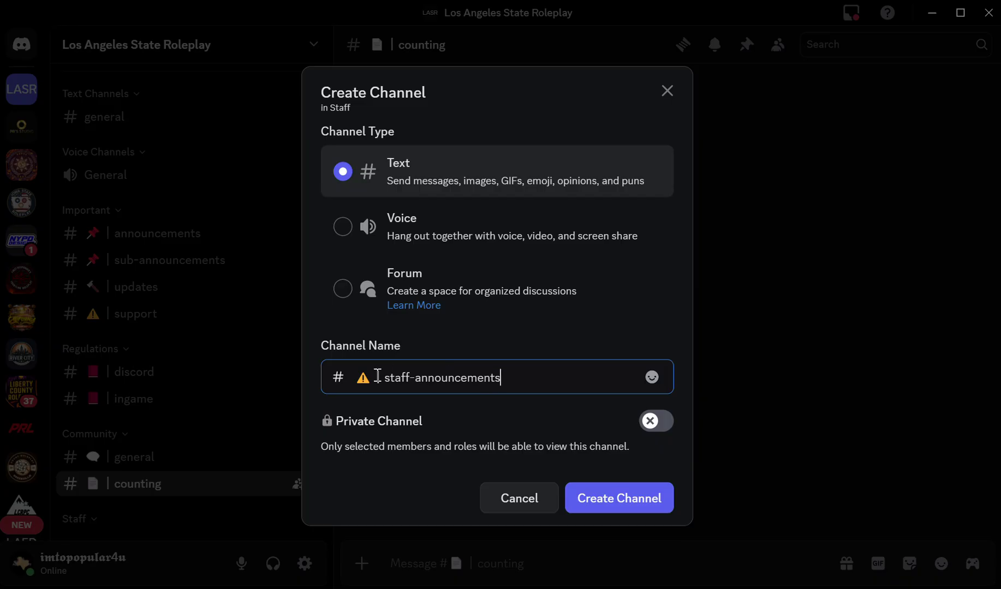
drag(379, 376, 352, 376)
key(BackSpace)
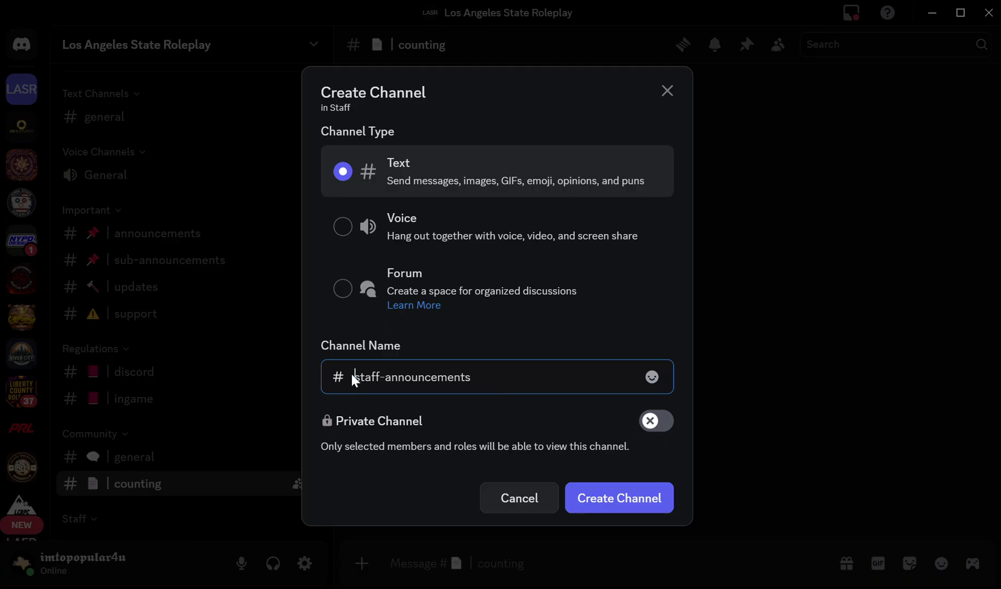
key(Return)
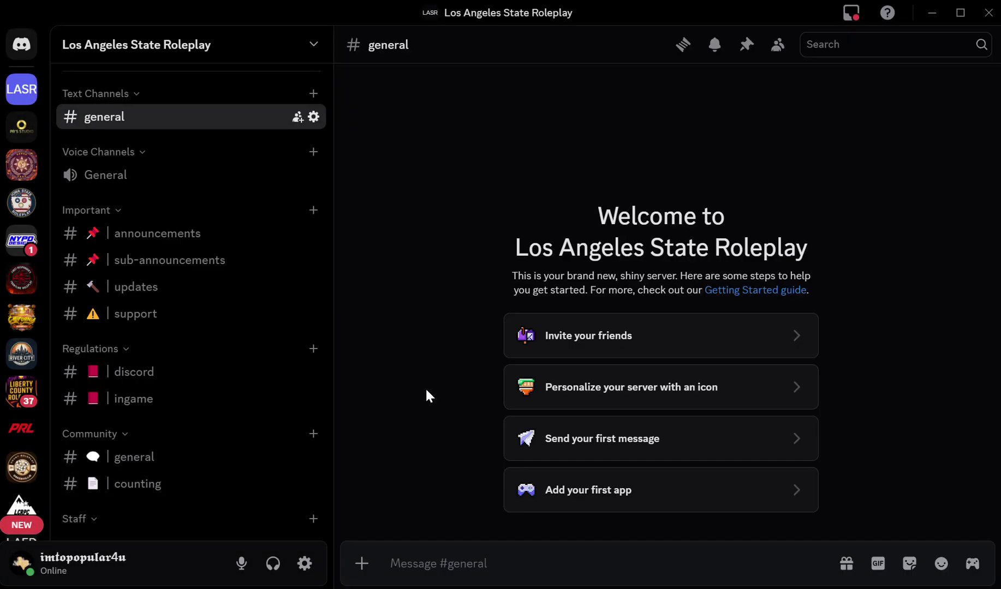
Create a text channel named "update-ideas" in the Staff category.
scroll(270, 404, down, 1)
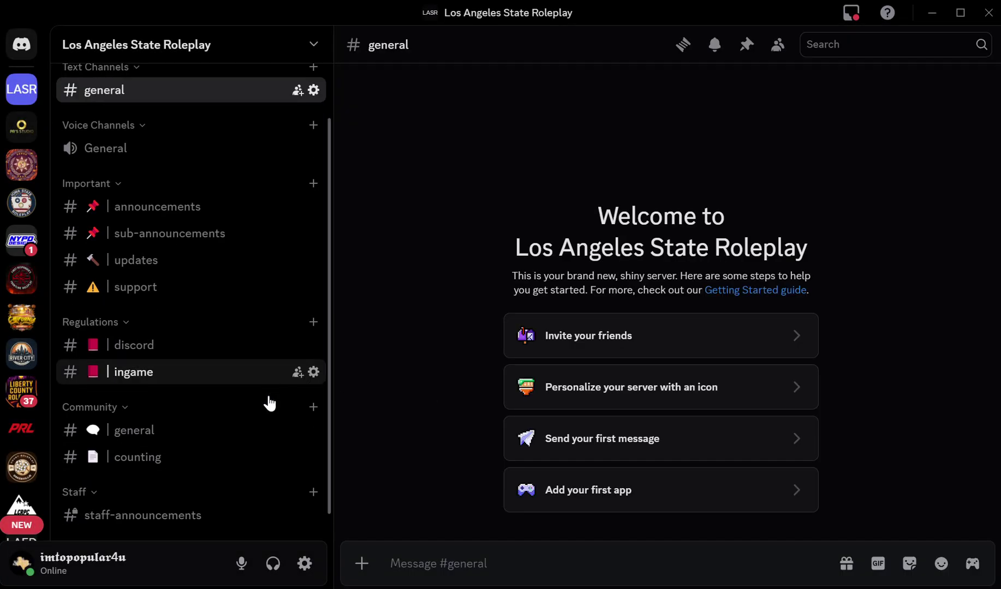
click(313, 493)
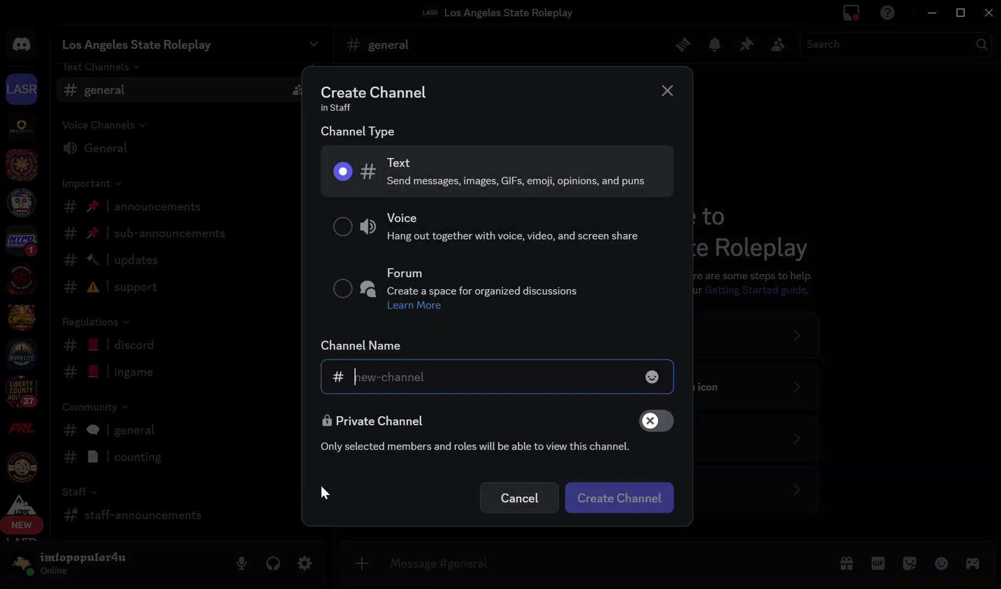
click(418, 473)
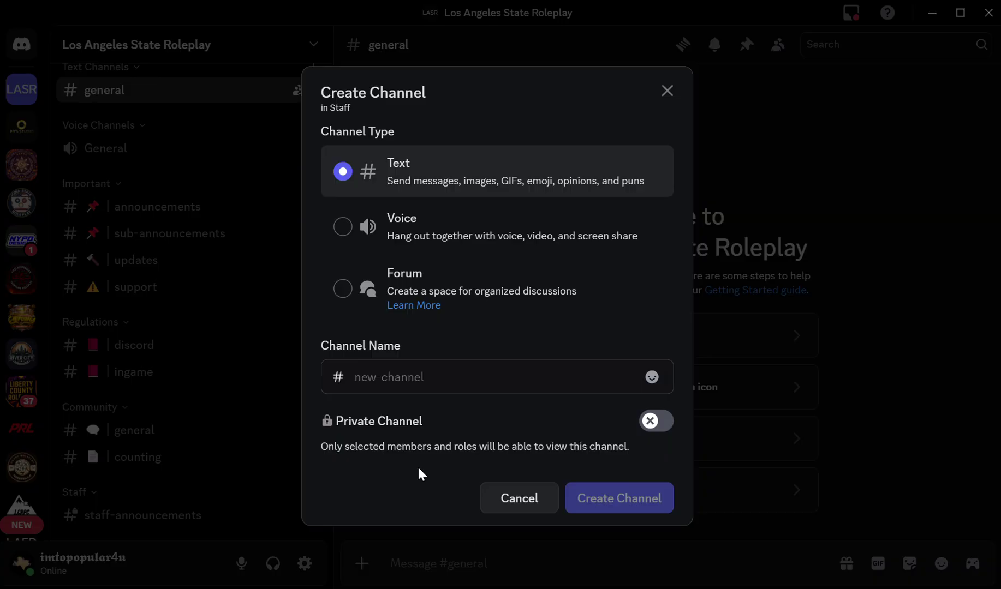
click(411, 376)
text(up)
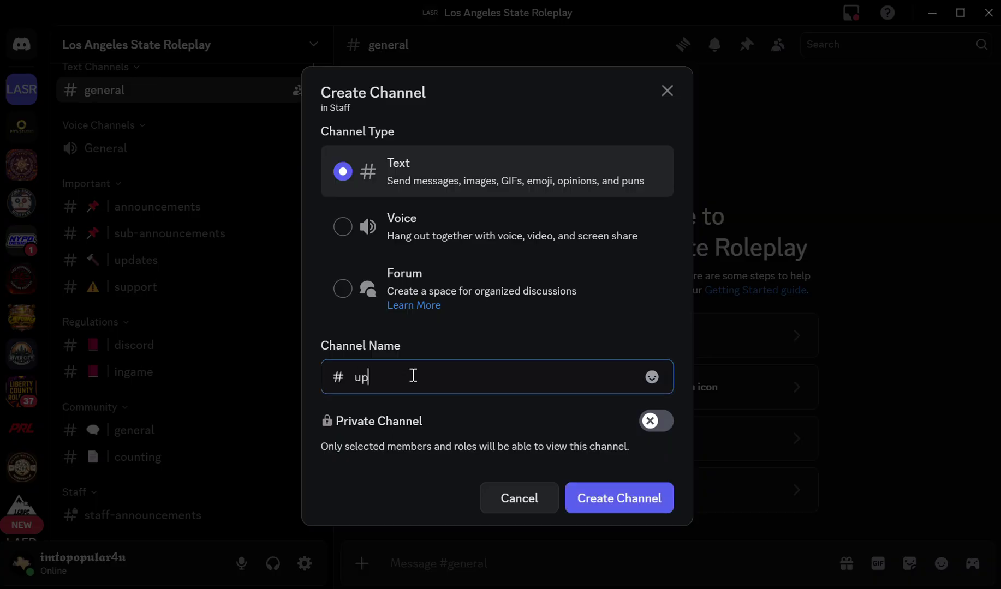
text(date-ideas)
key(Return)
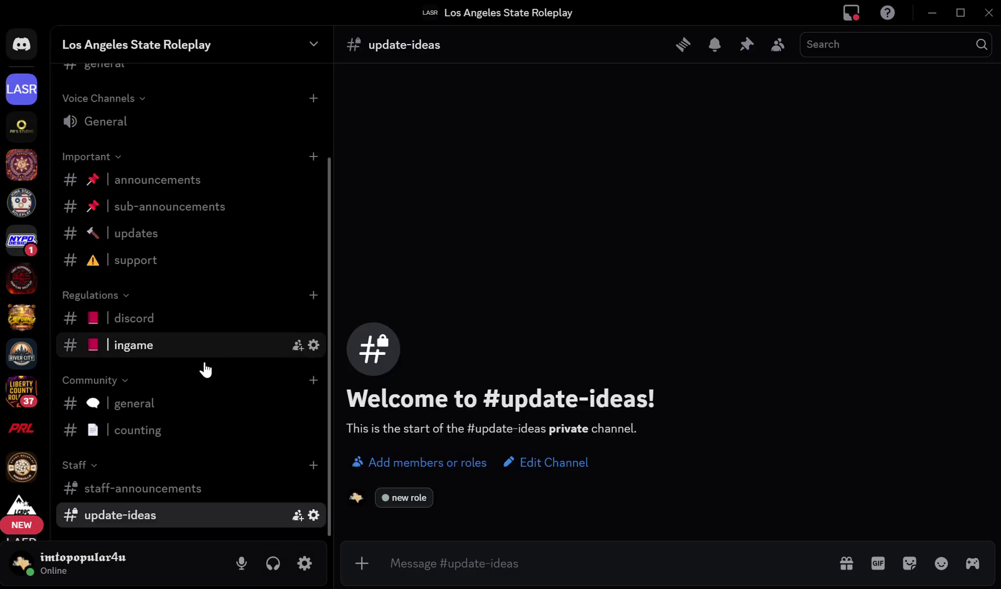
Create two text channels named "staff-bulliten" and "staff-hub" in the Staff category.
click(313, 465)
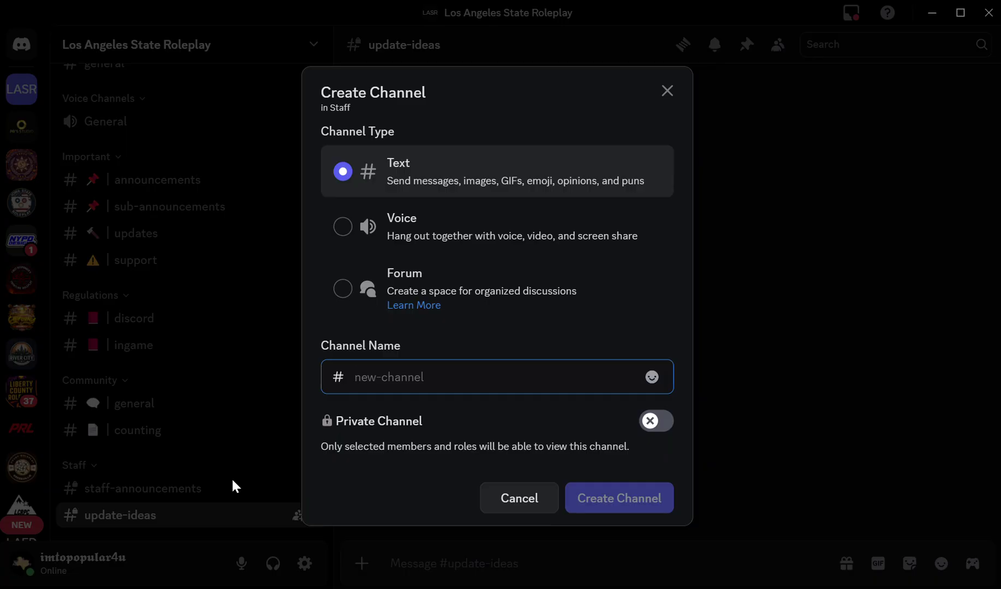
text(staff-bu)
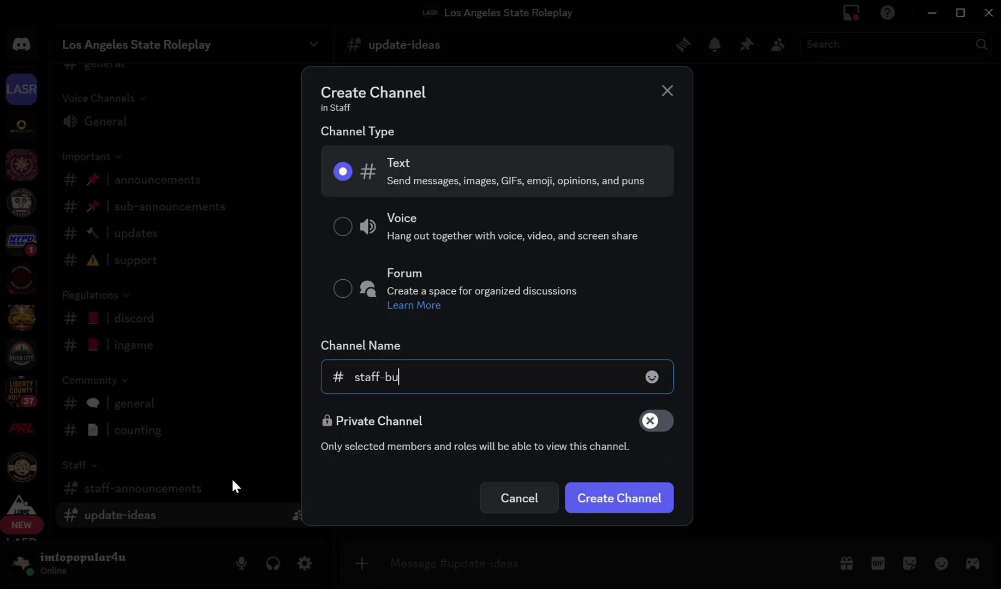
text(lliten)
key(Return)
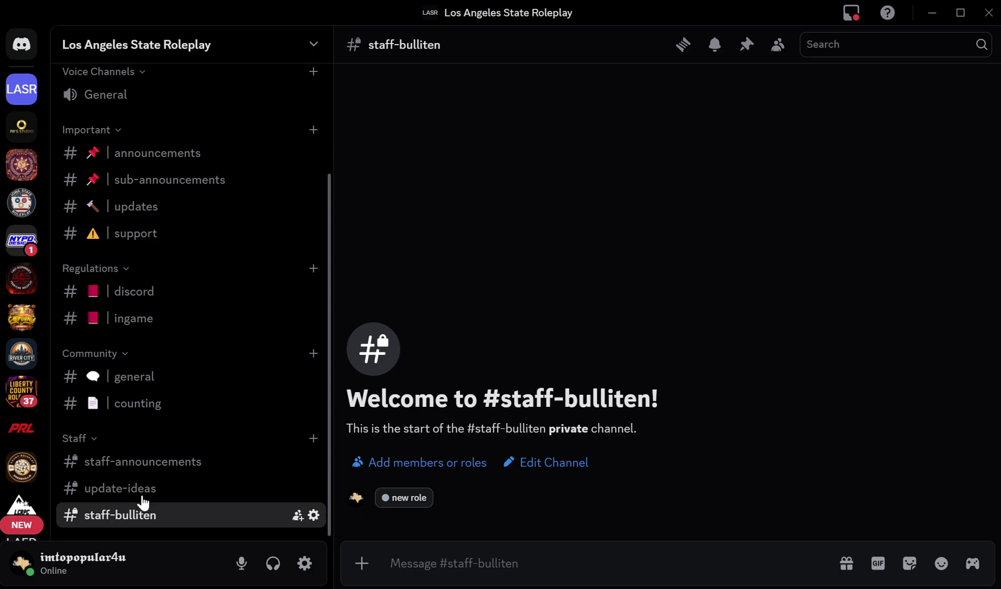
click(314, 440)
text(staff-hub)
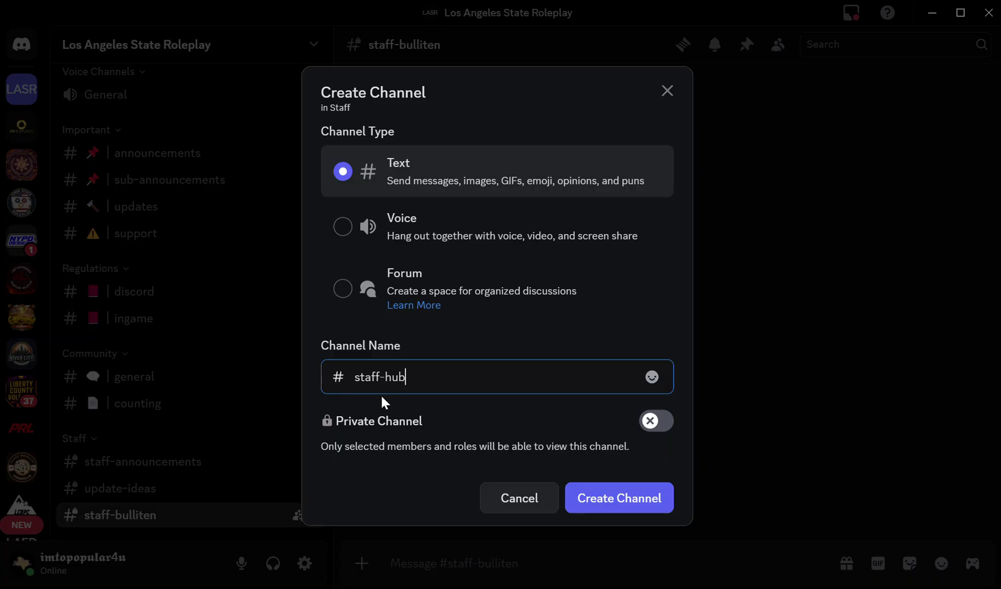
key(Return)
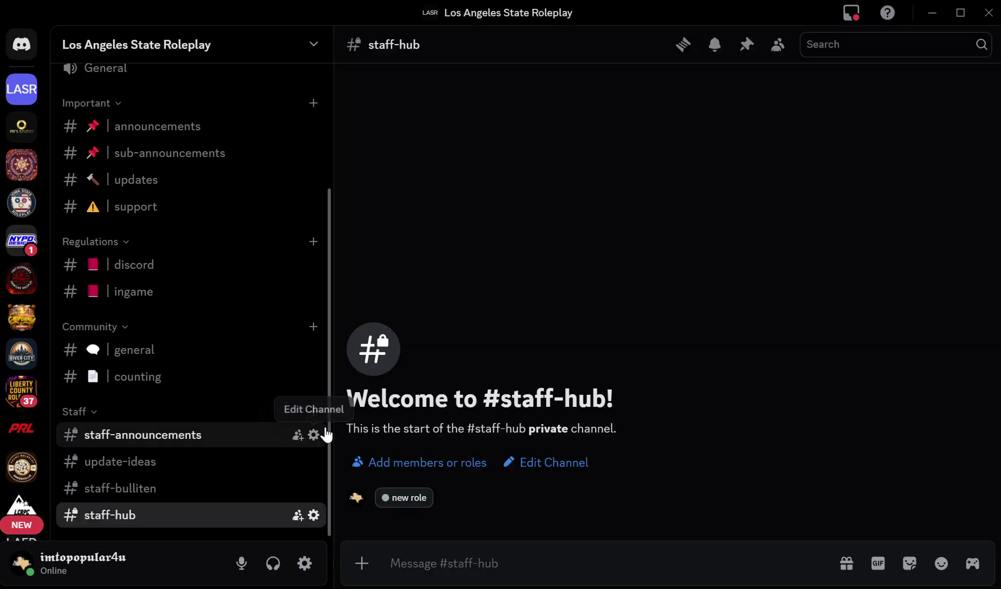
click(314, 411)
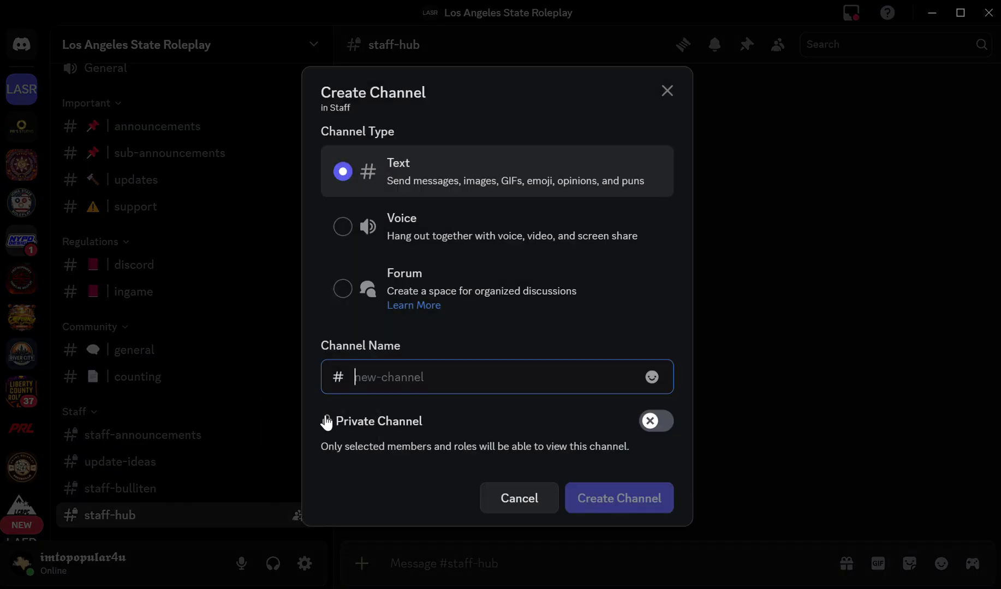
click(453, 299)
click(465, 378)
text(u)
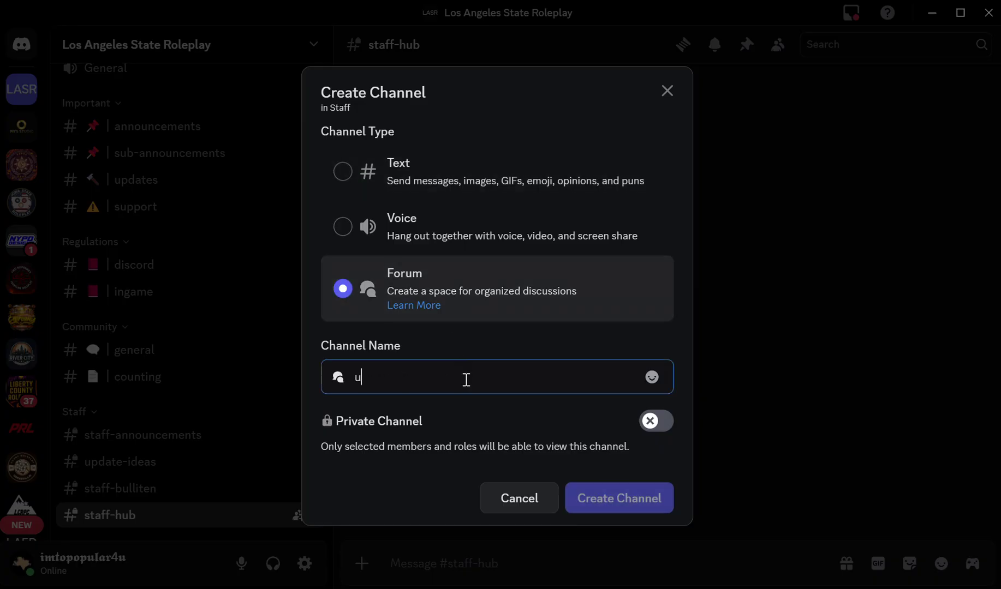
text(p)
key(BackSpace)
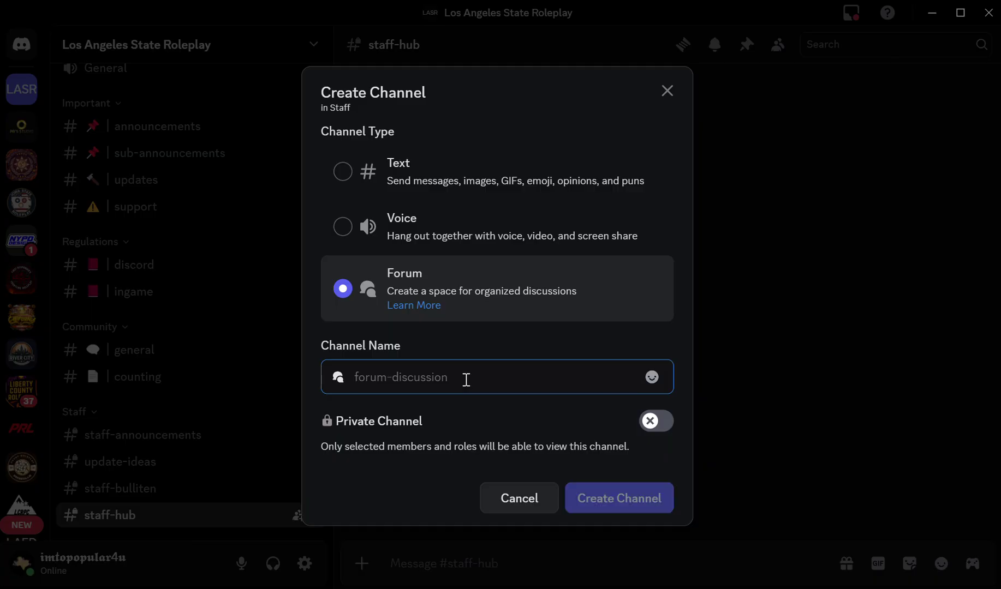
click(532, 507)
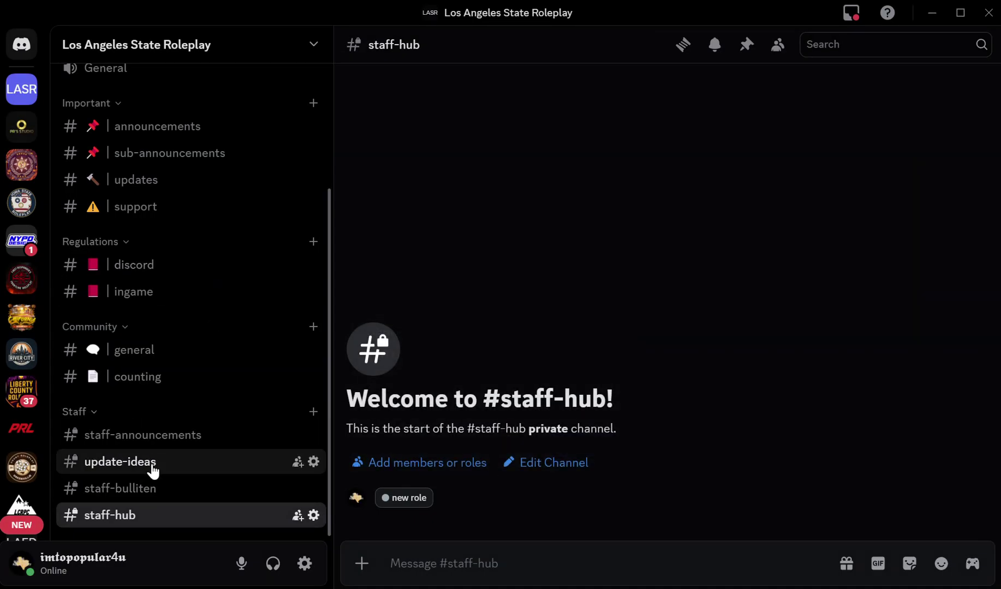
Create two text channels named "staff-chat" and "highrank-request" in the Staff category.
click(316, 412)
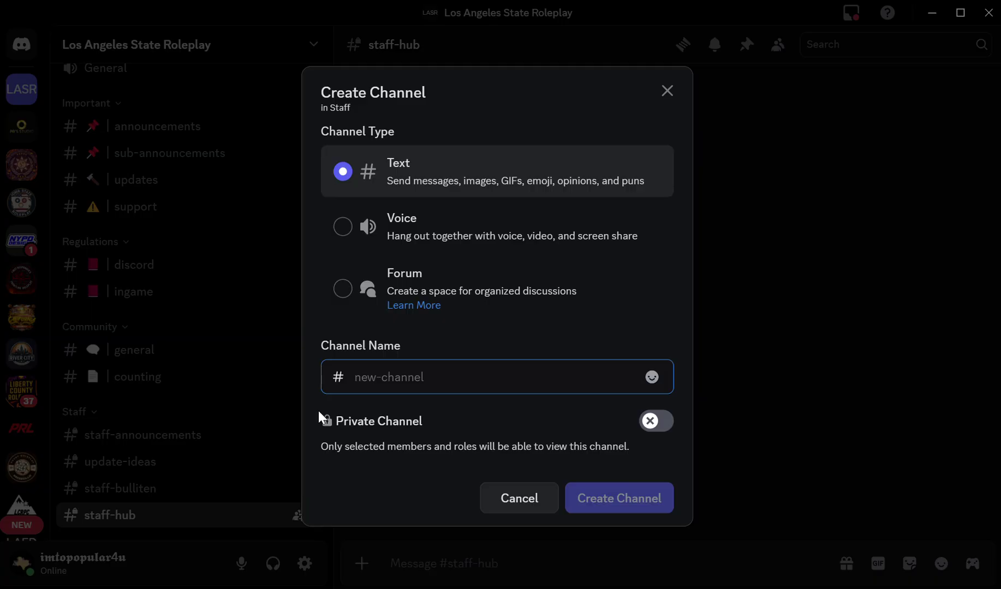
text(staff-chat)
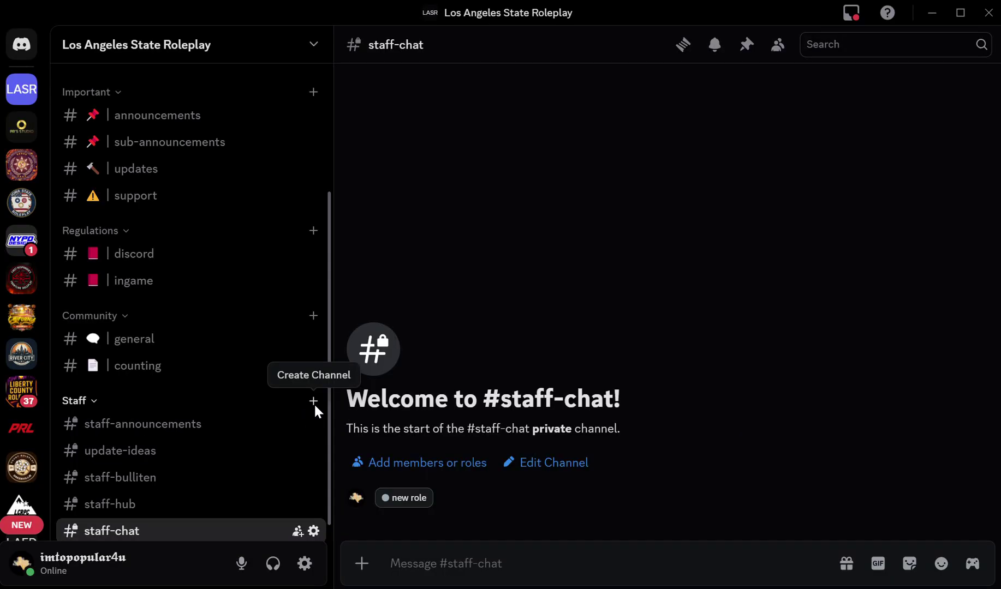
click(314, 404)
text(highrank-)
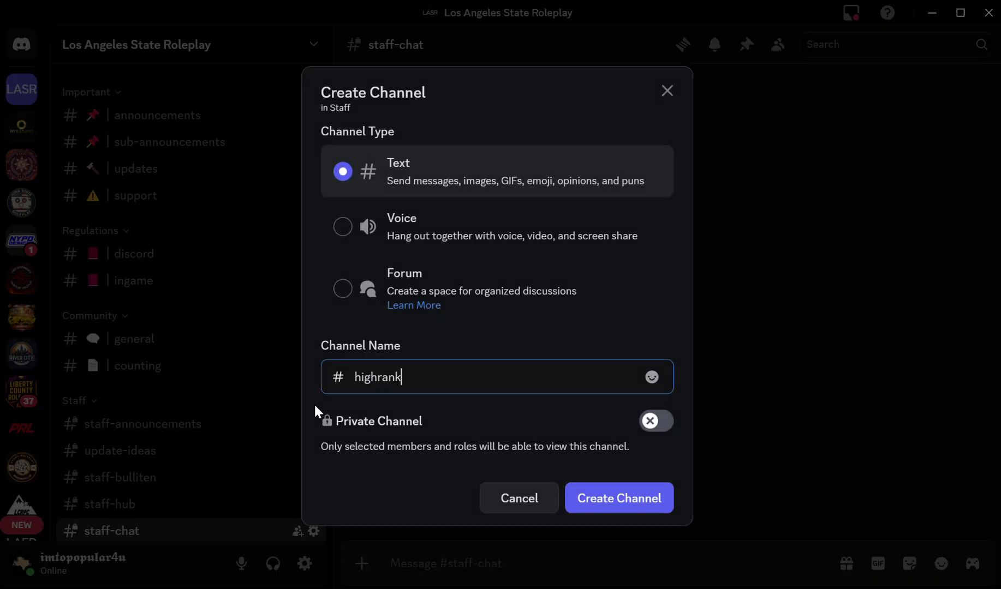
text(request)
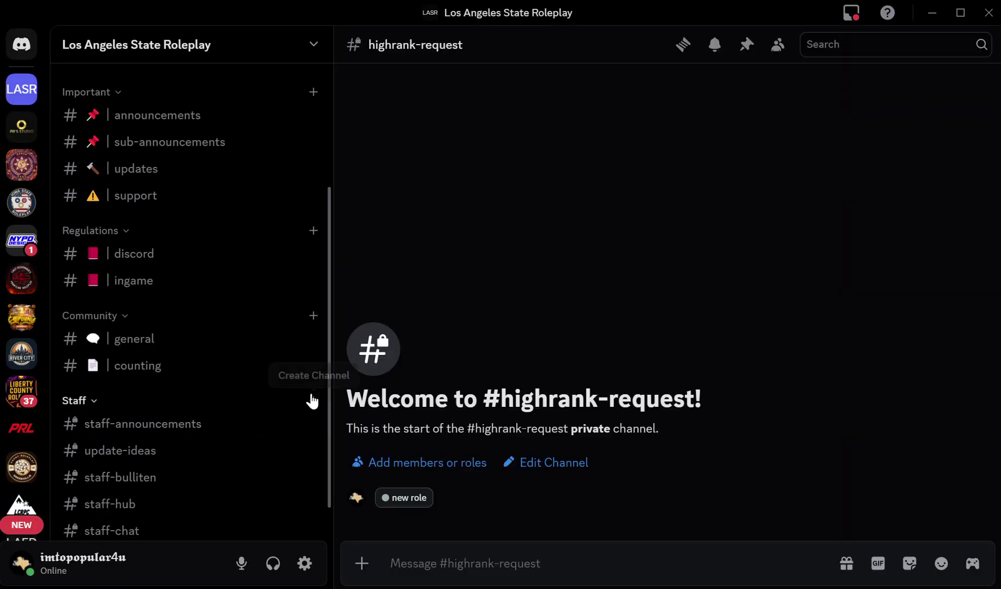
Create a text channel named "ssu-vote" in the Staff category.
click(313, 401)
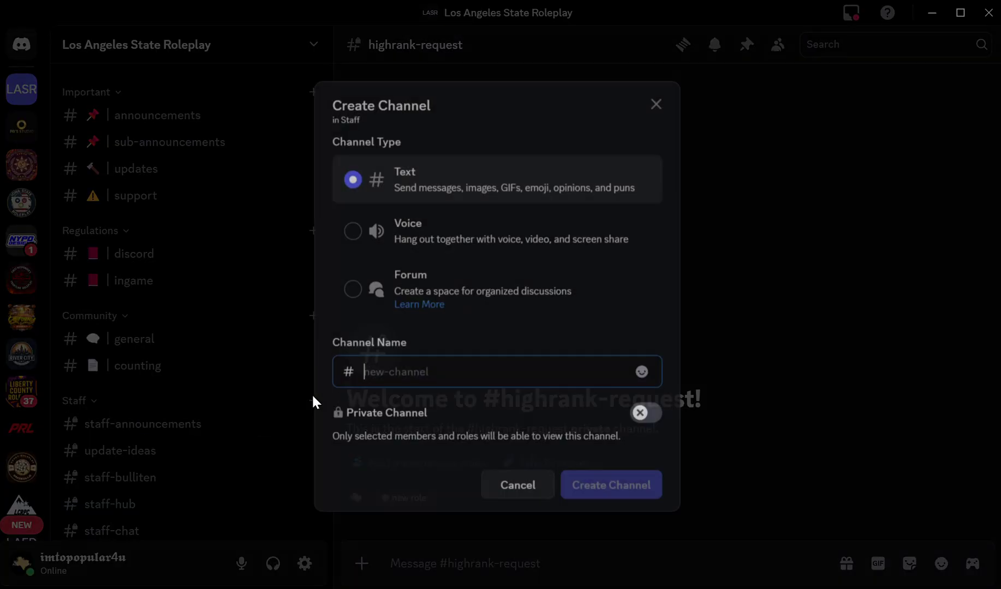
text(ss)
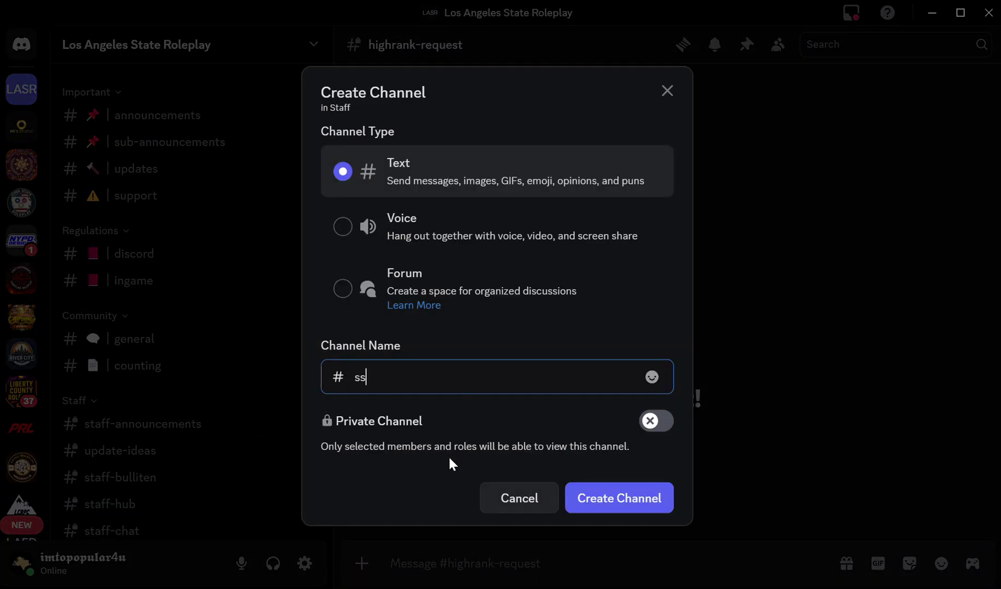
text(u-vote)
key(Return)
scroll(150, 385, down, 2)
scroll(150, 389, up, 3)
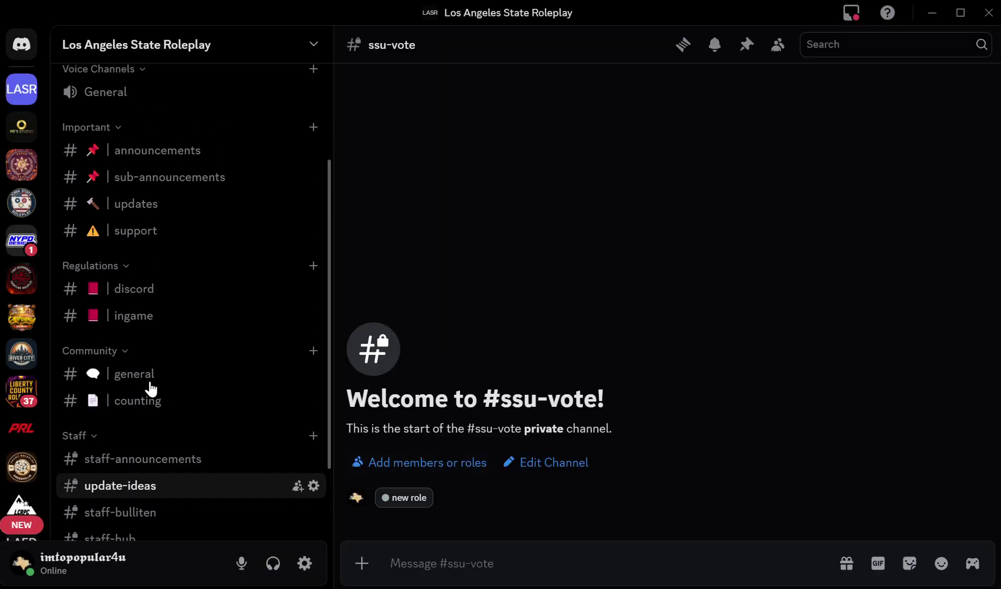
scroll(151, 389, down, 3)
scroll(150, 386, up, 3)
scroll(149, 384, down, 3)
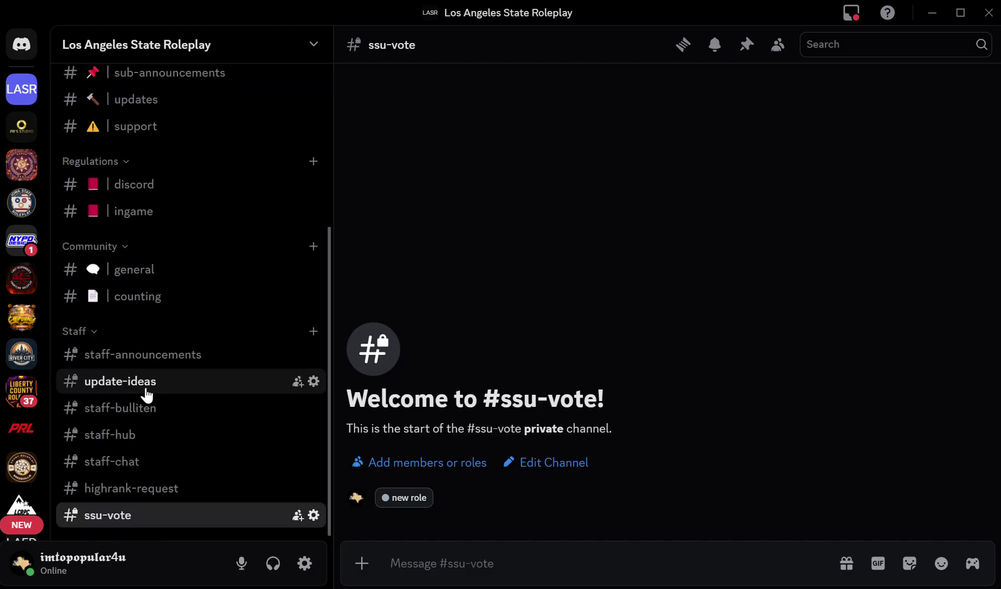
scroll(215, 469, up, 3)
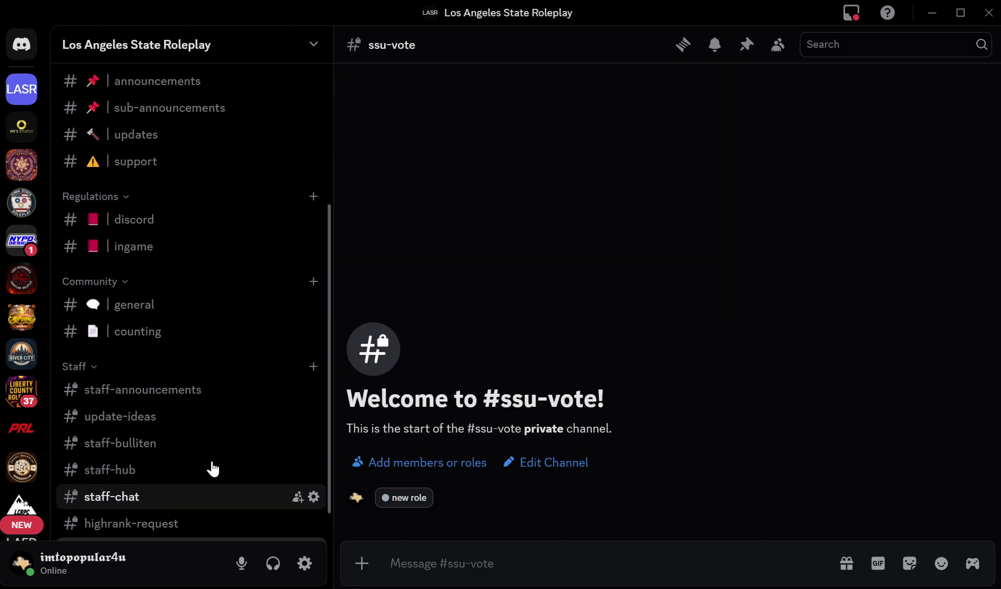
click(212, 48)
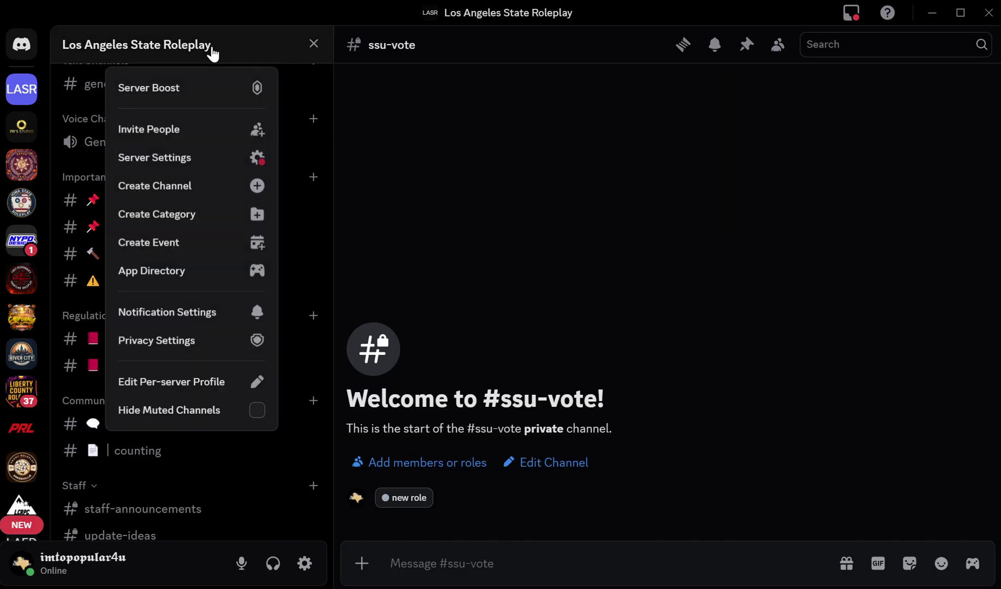
click(208, 187)
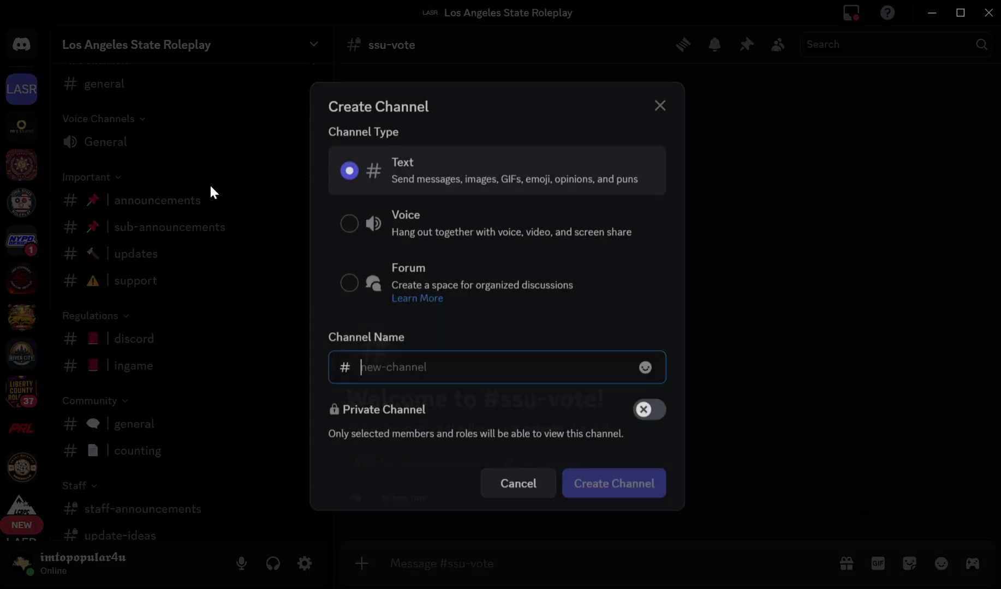
click(510, 487)
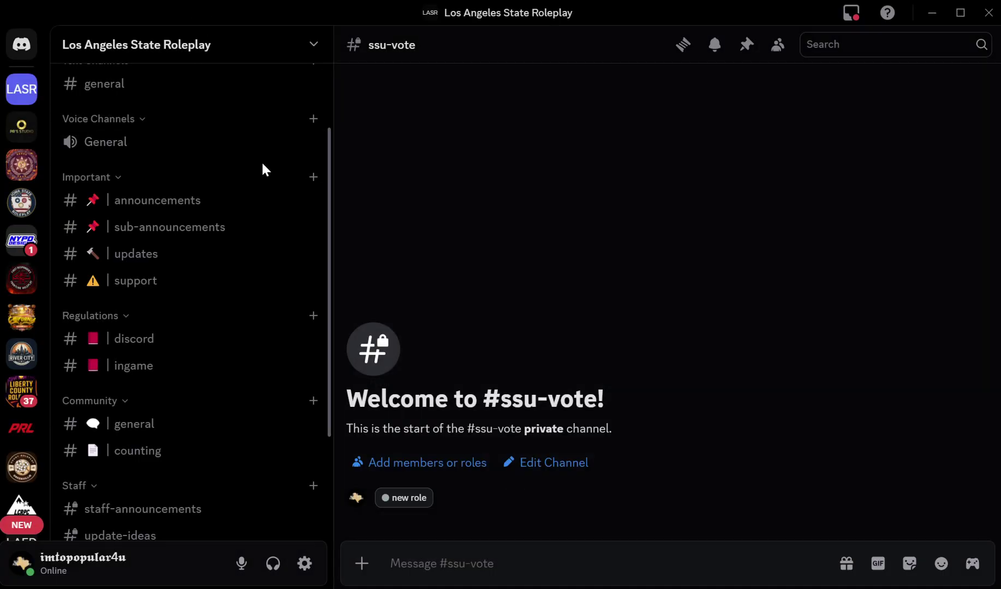
Create a text channel named "⚠️ | server-start-up" in the Important category.
click(313, 177)
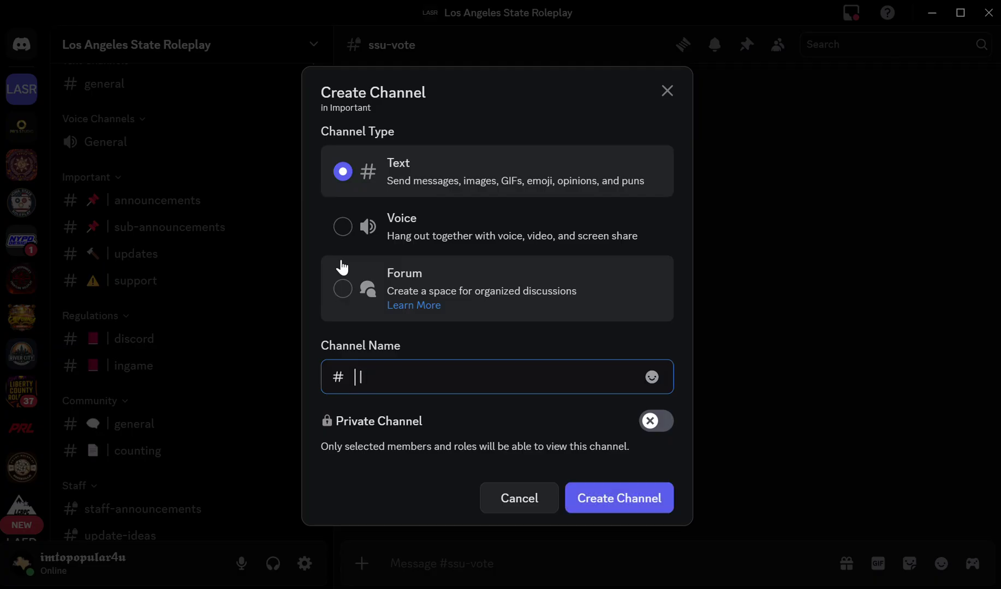
key(super+period)
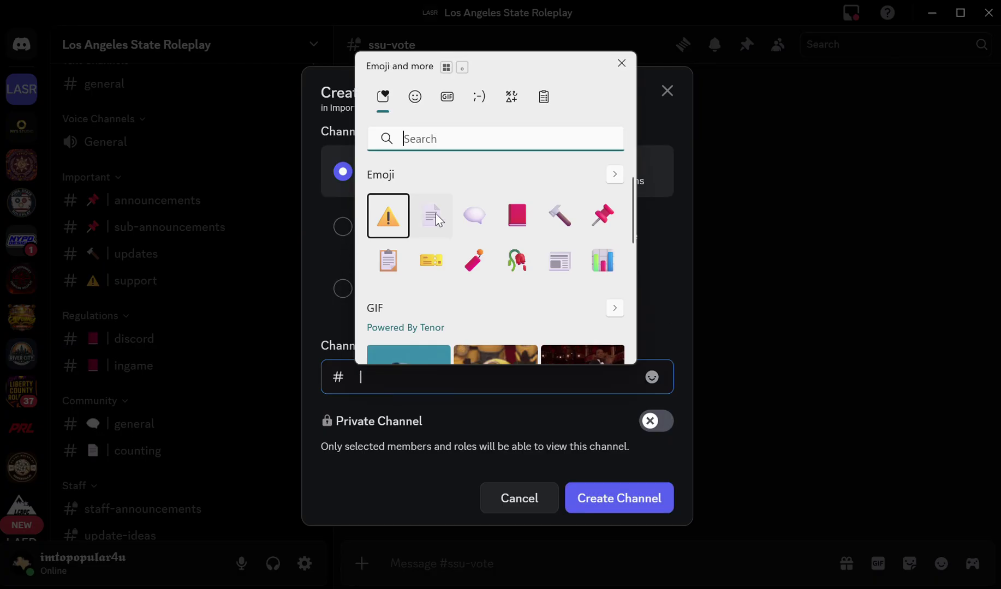
click(388, 218)
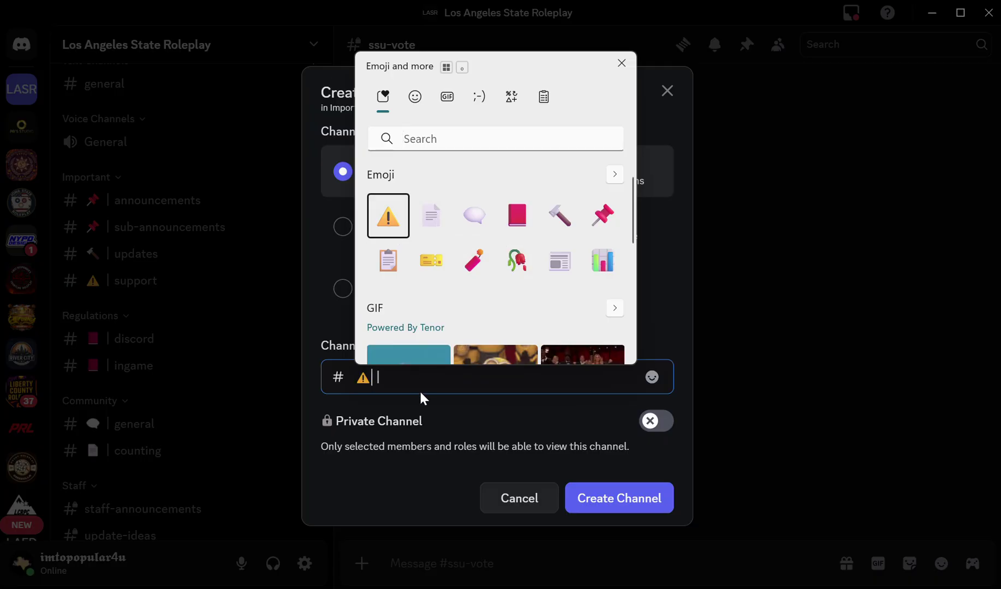
click(419, 388)
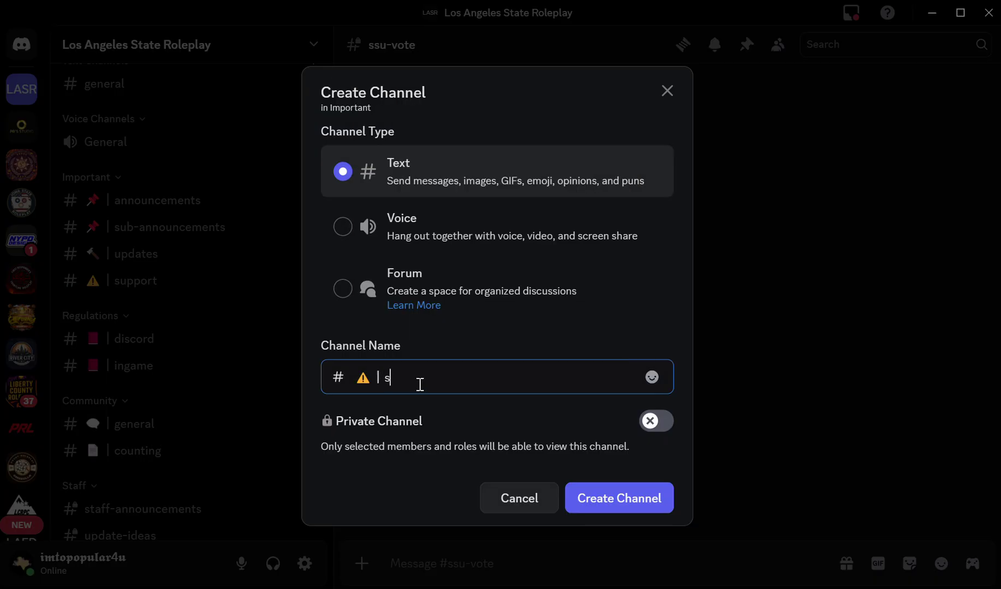
text(| ssu)
key(BackSpace)
text(er-start-up)
key(Return)
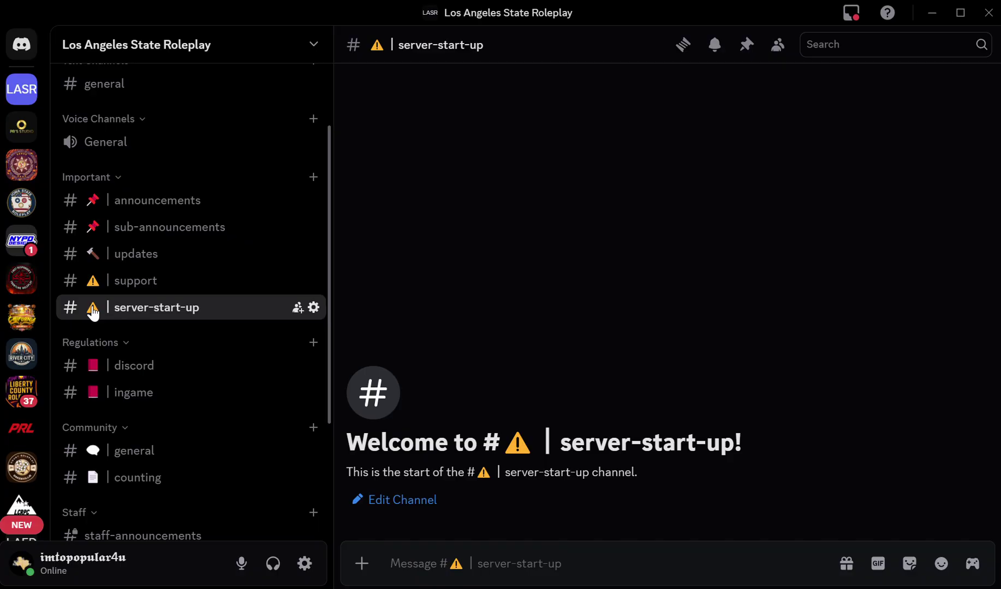
Create a text channel named "📋 | bible-verses" in the Community category.
scroll(104, 329, down, 3)
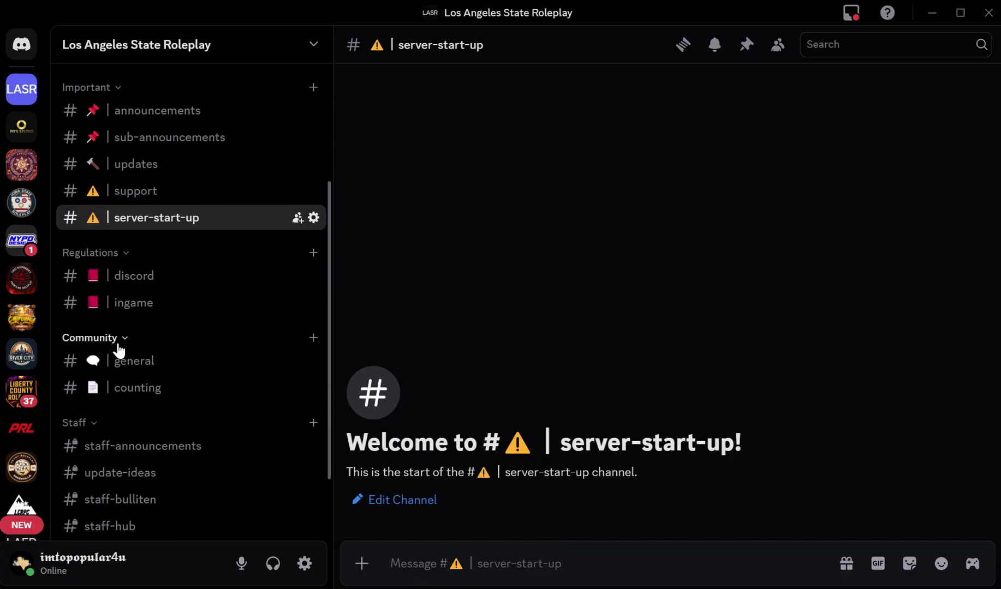
click(314, 338)
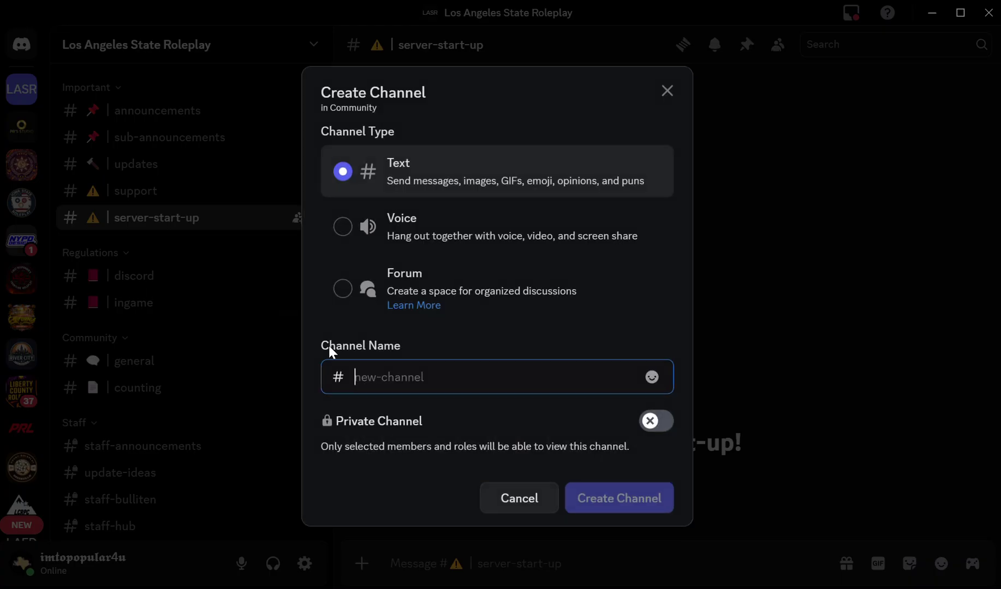
key(super+period)
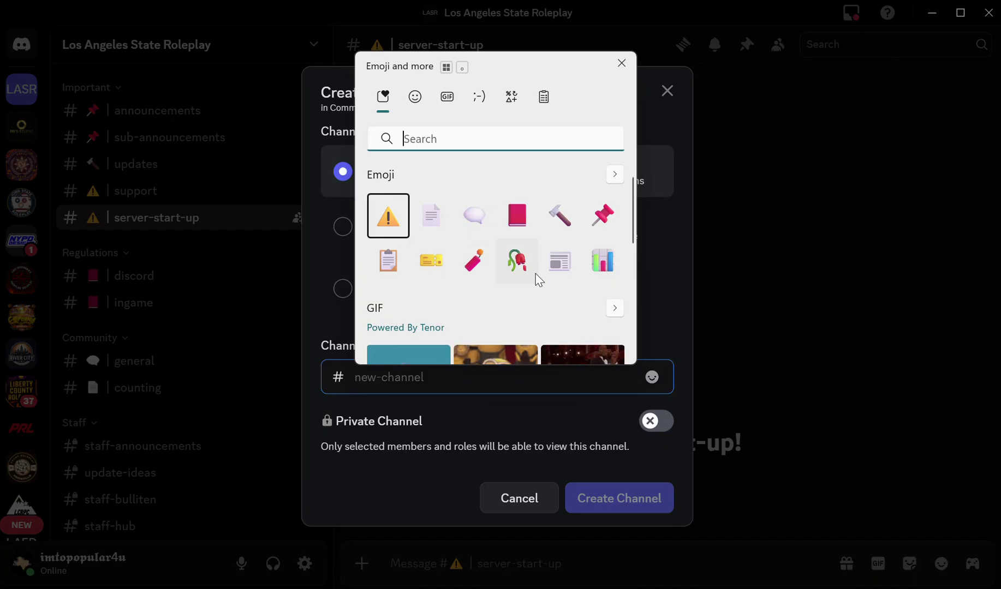
click(388, 261)
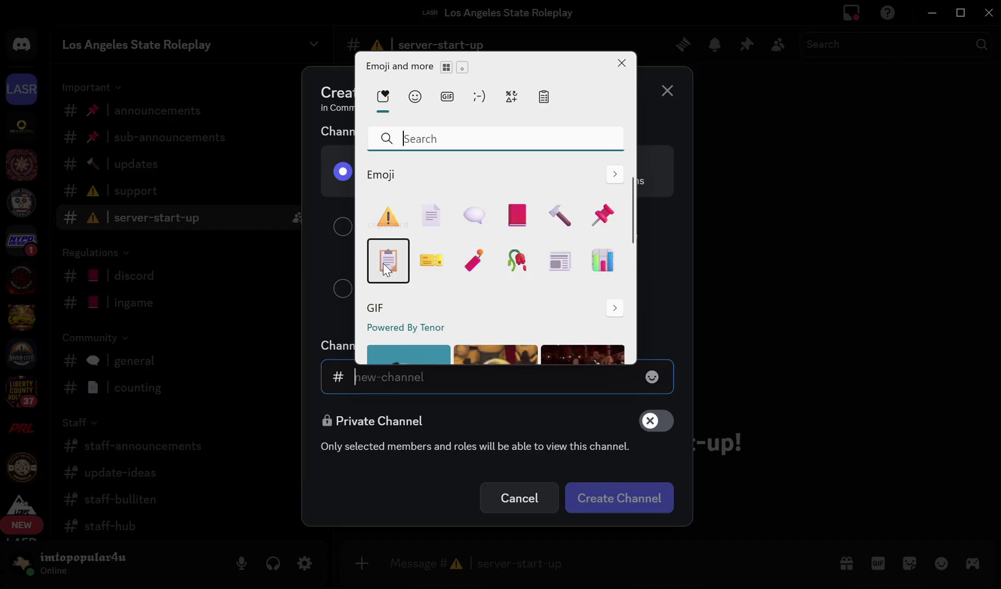
click(445, 382)
text(| )
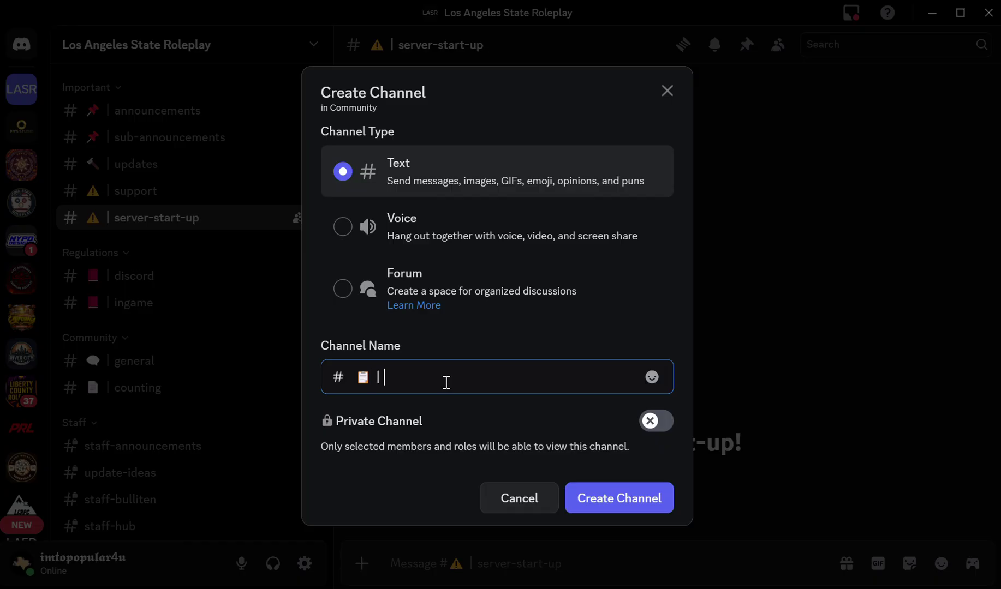
text(bible-verses)
key(Return)
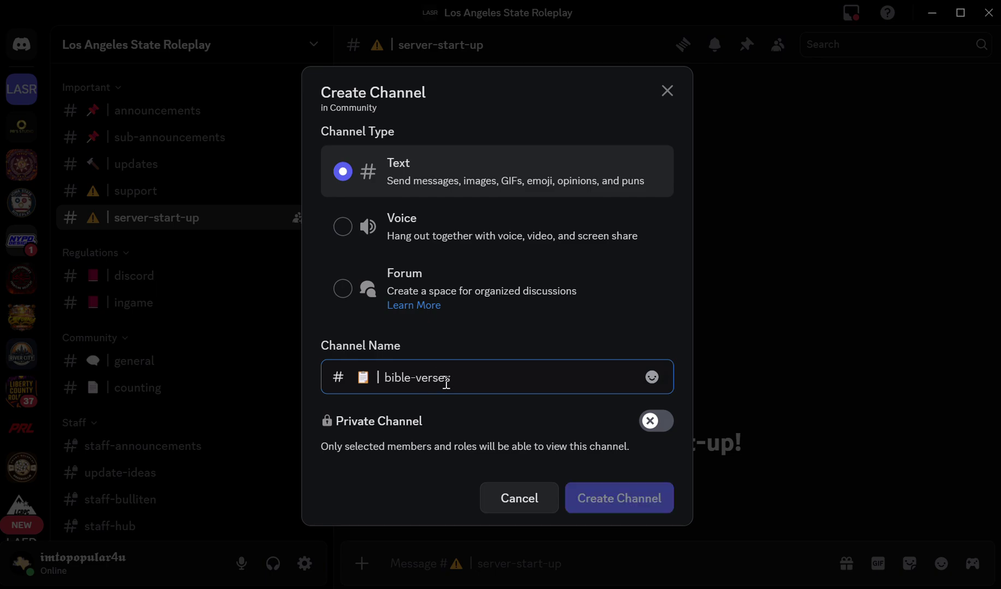
Create a text channel named "off-topic" in the Community category, without an emoji.
scroll(133, 308, down, 3)
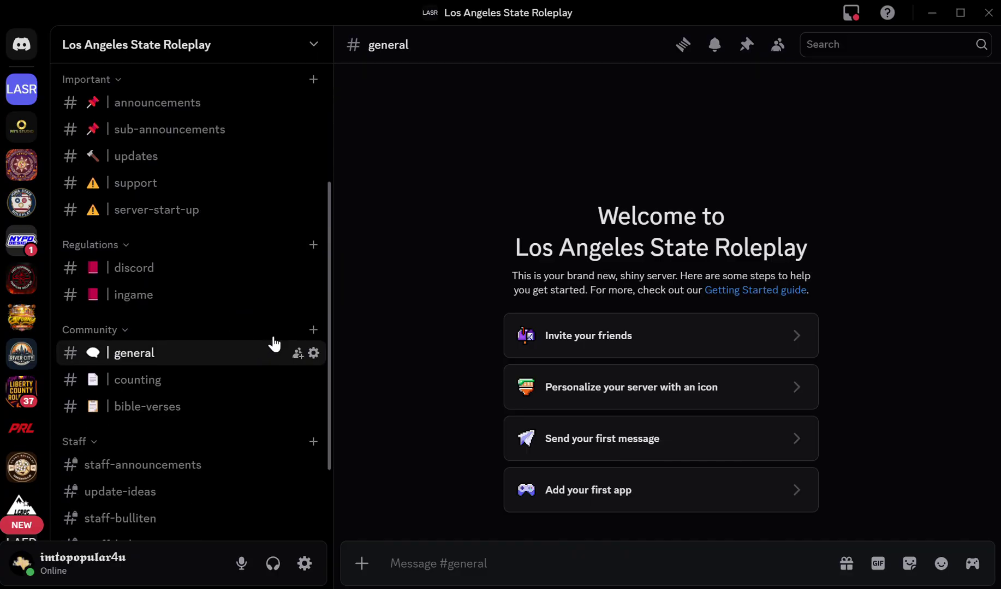
click(313, 330)
text(off-toi)
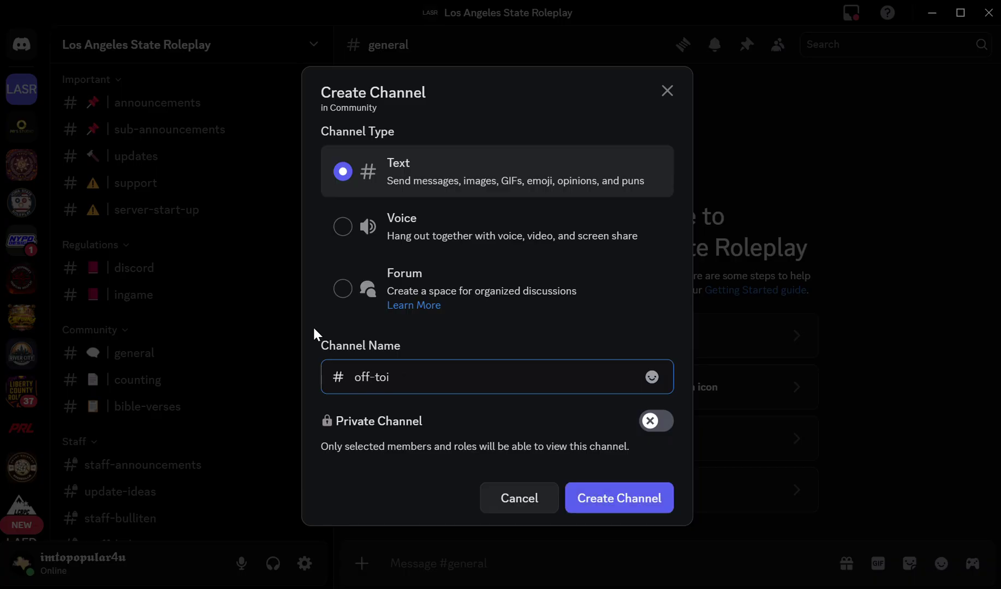
key(BackSpace)
text(pic)
key(Return)
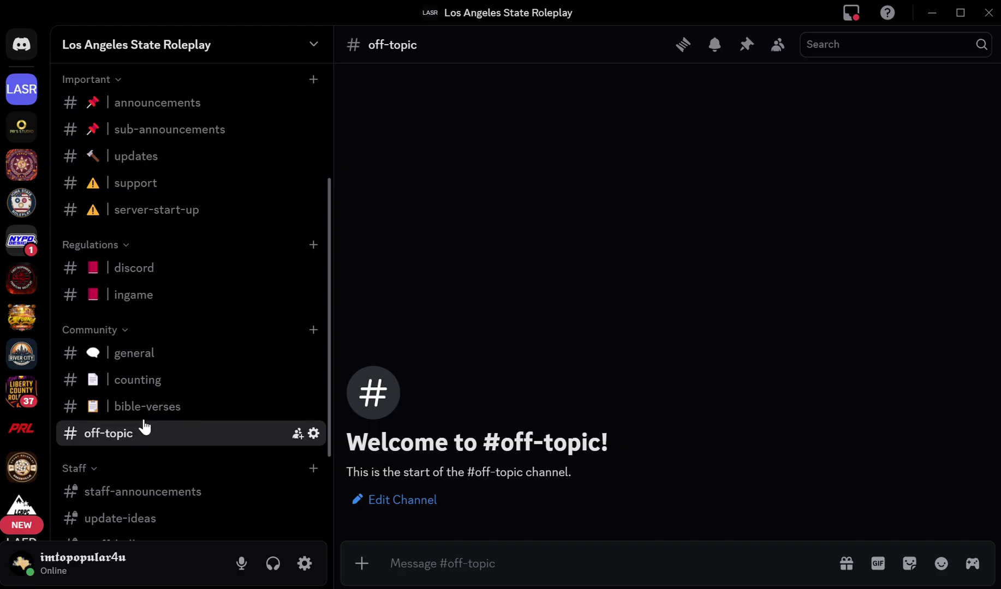
Review the server's channel list and compare it with the categories and channels of the Los Angeles Roleplay server, returning to Los Angeles State Roleplay.
scroll(141, 424, up, 4)
scroll(143, 426, down, 6)
scroll(144, 425, up, 5)
scroll(143, 426, down, 5)
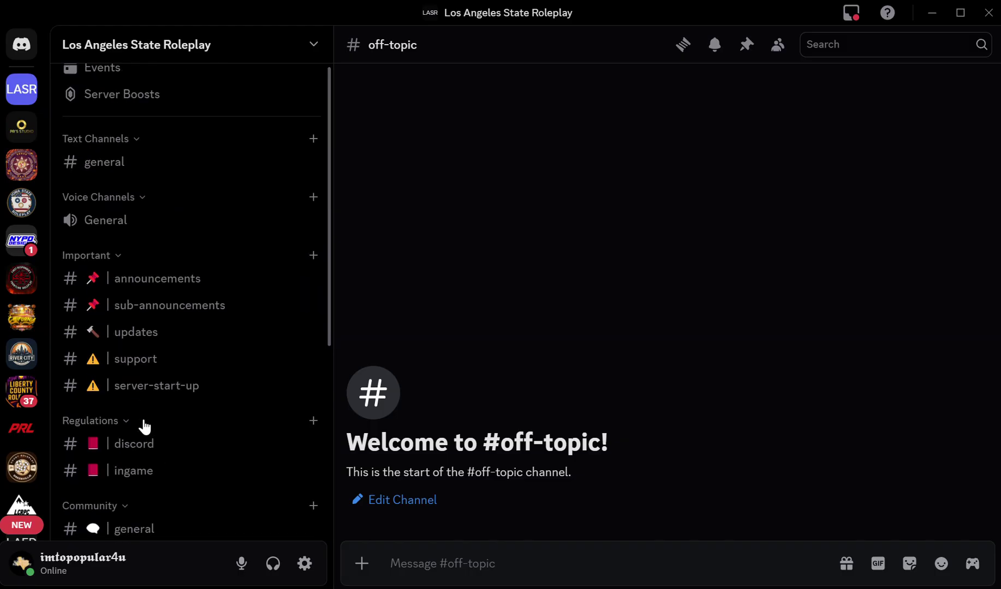
scroll(144, 427, up, 5)
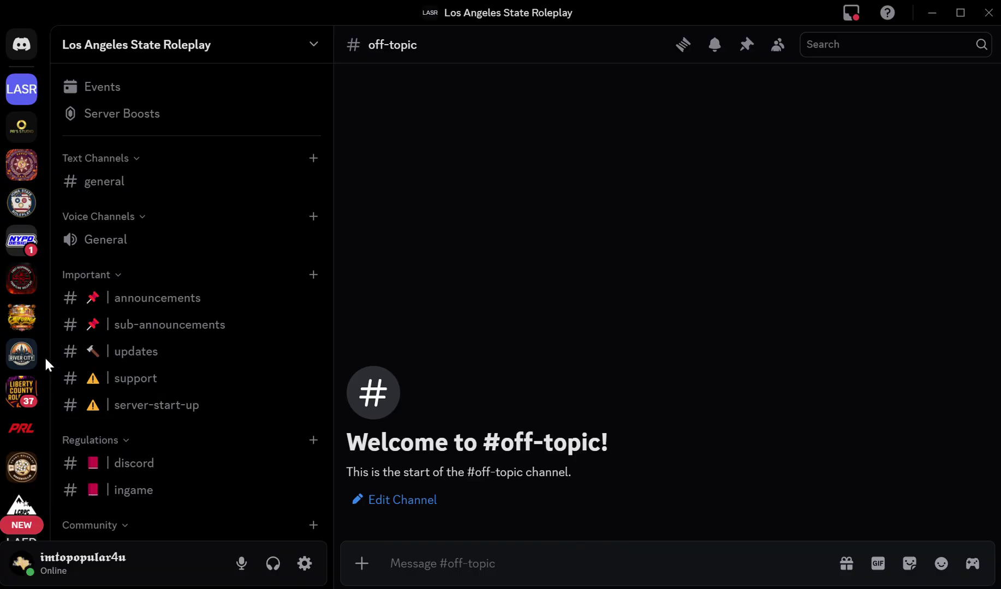
scroll(42, 354, down, 10)
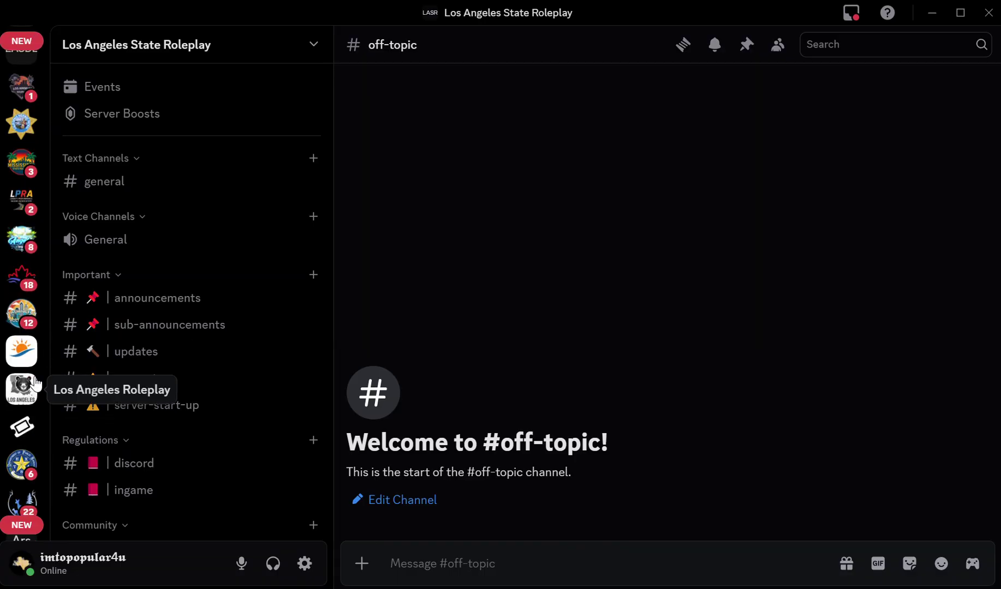
click(35, 384)
scroll(172, 352, down, 6)
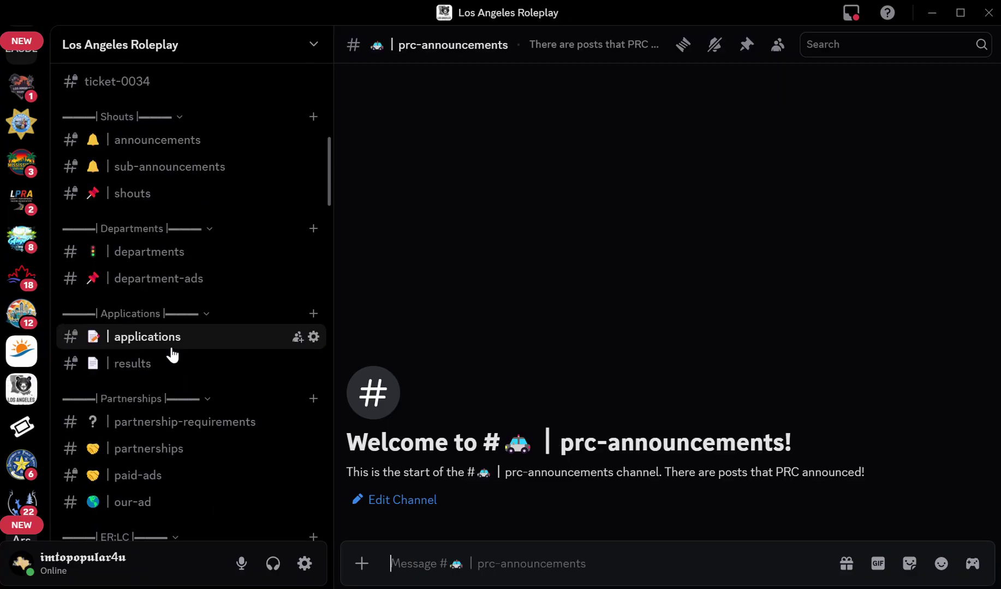
scroll(208, 328, down, 5)
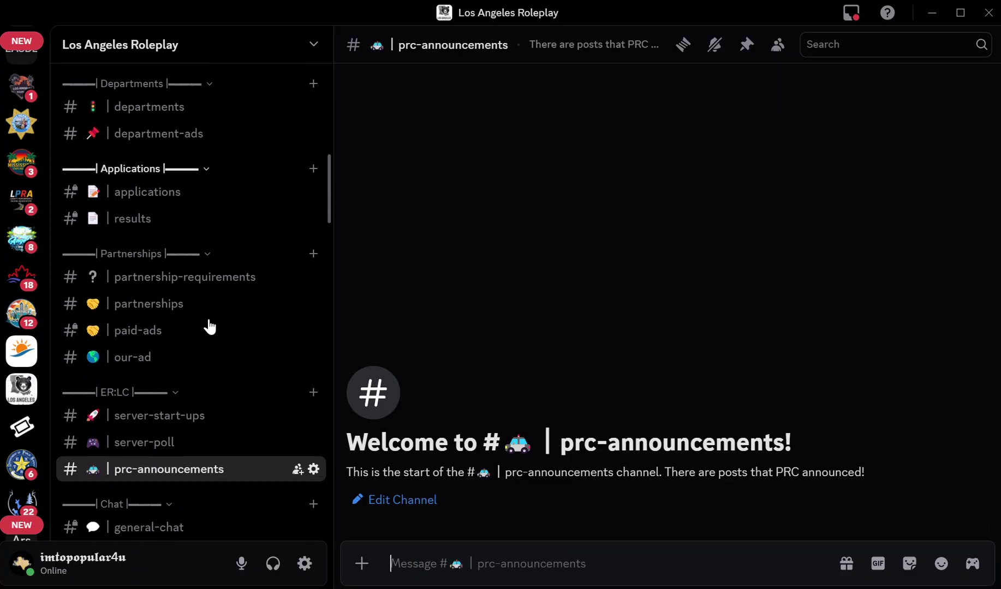
scroll(210, 326, down, 2)
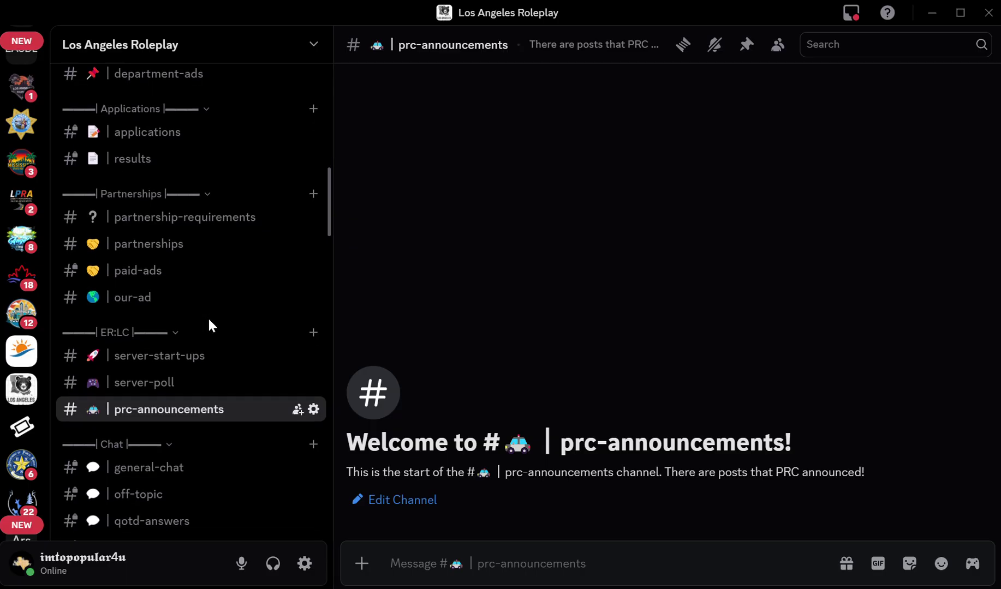
scroll(210, 325, down, 2)
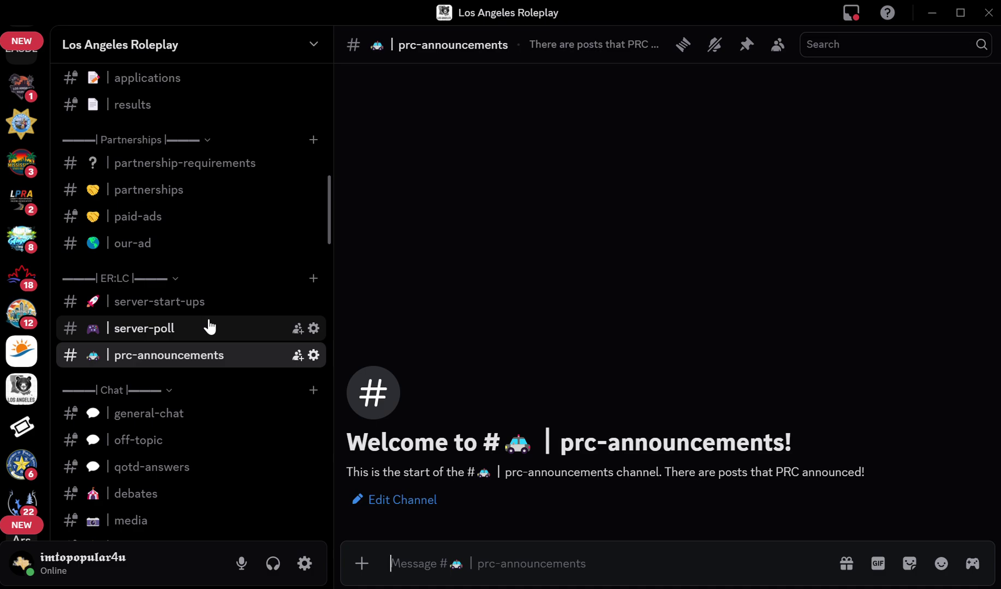
scroll(6, 268, up, 5)
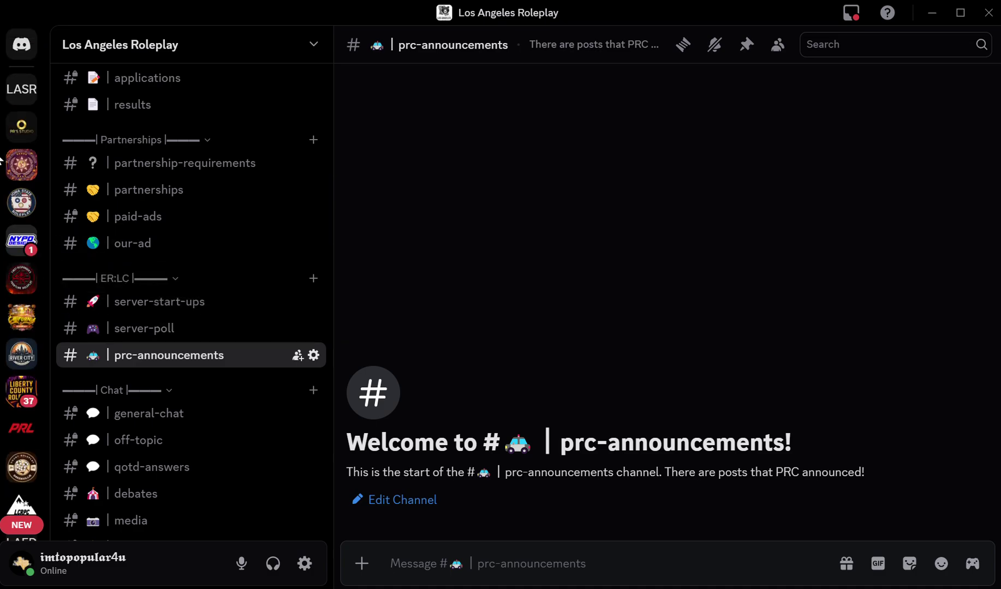
click(19, 103)
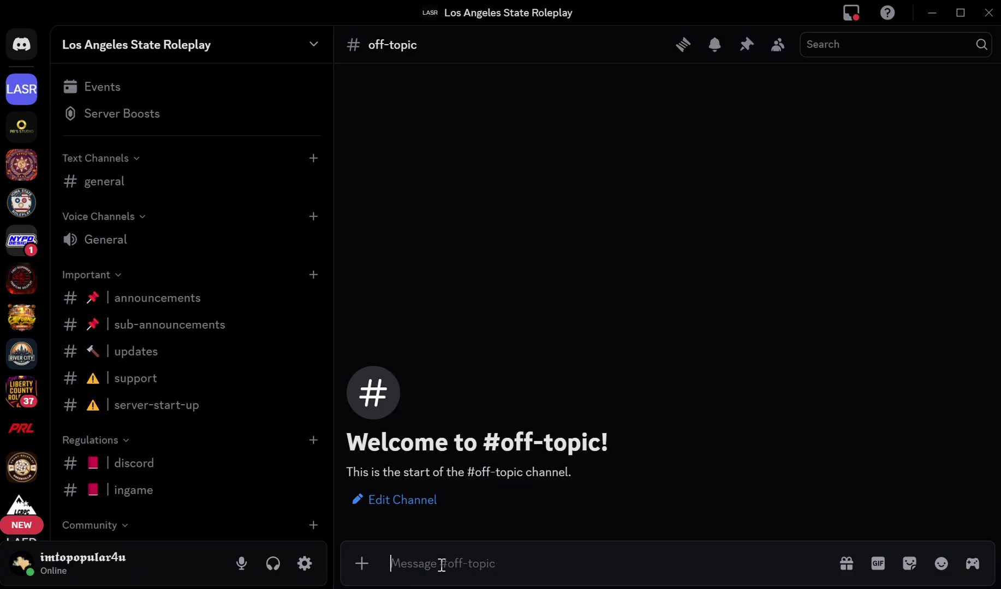
Switch to Chrome, open Google Docs in a new tab and create a blank document.
mouse_move(673, 588)
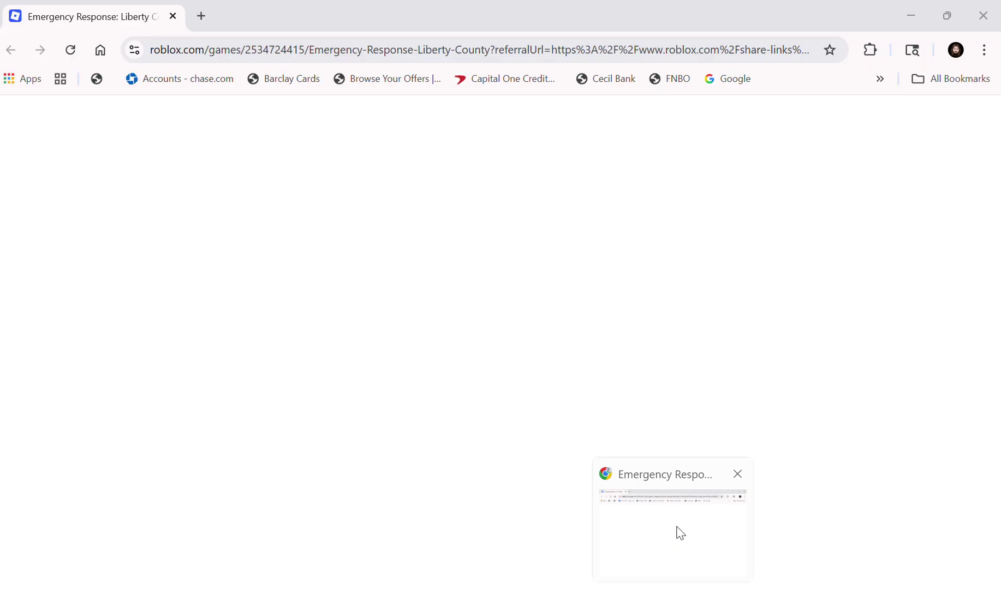
click(677, 531)
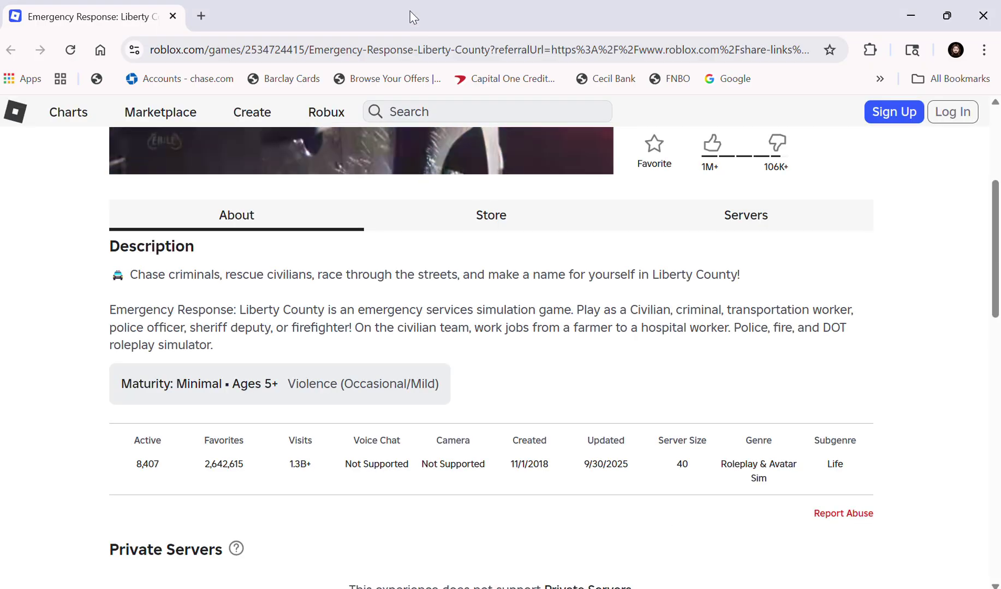
click(200, 16)
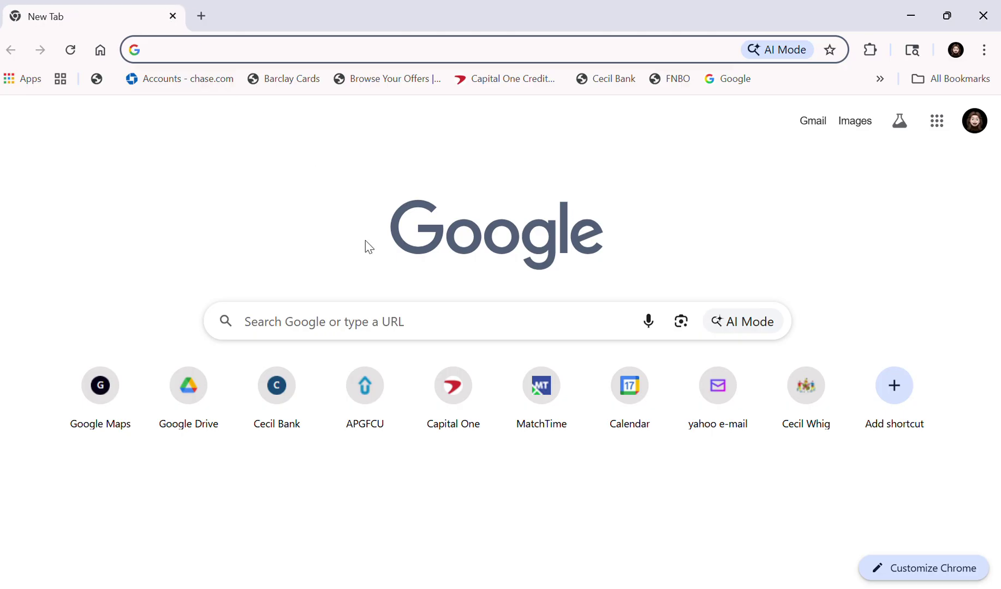
click(936, 121)
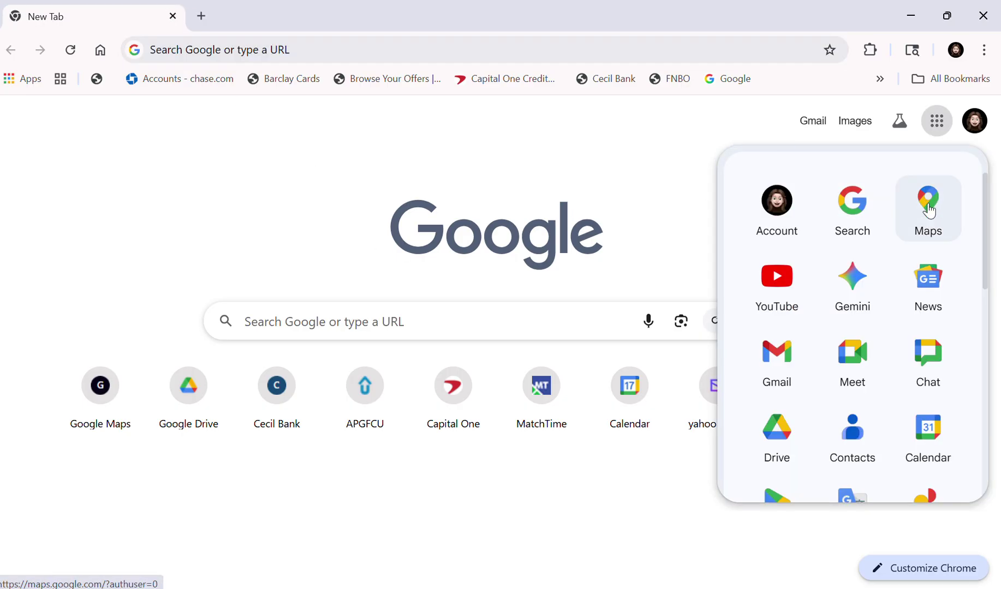
scroll(820, 293, down, 5)
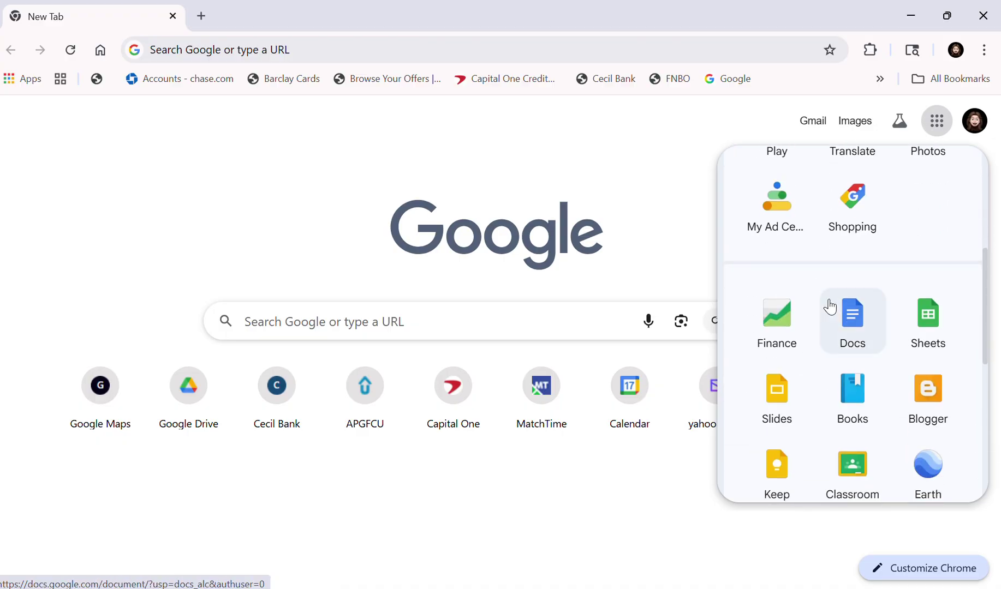
click(831, 307)
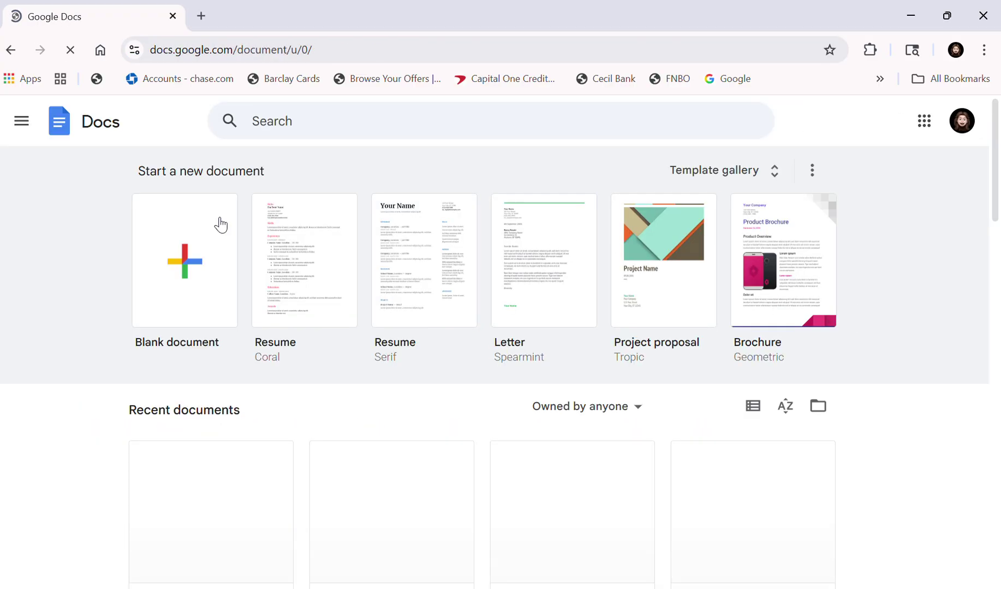
click(197, 245)
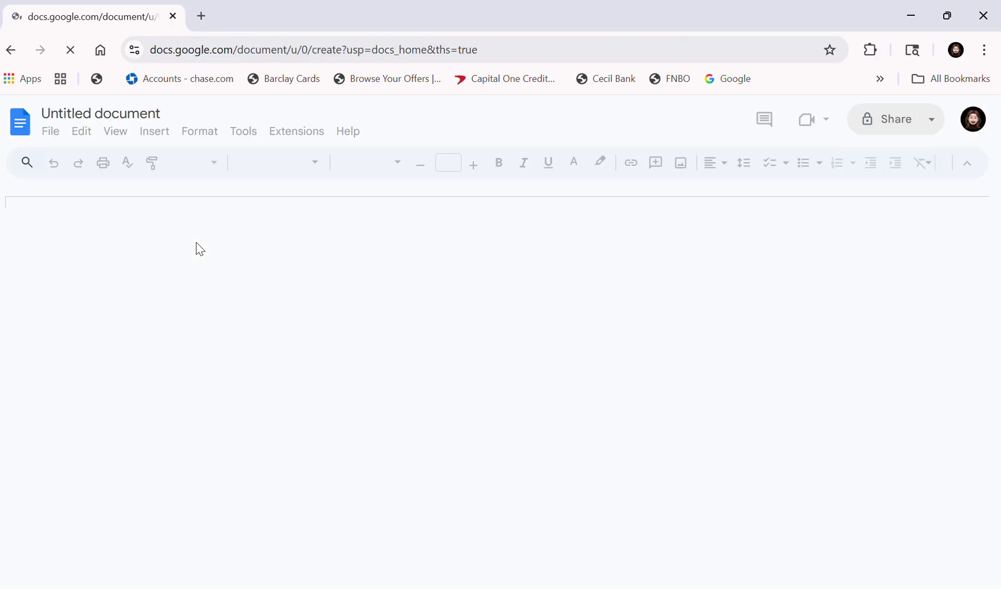
Rename the untitled document as "Staff HANDBook".
double_click(126, 111)
key(BackSpace)
key(BackSpace)
key(BackSpace)
key(BackSpace)
key(BackSpace)
key(BackSpace)
key(BackSpace)
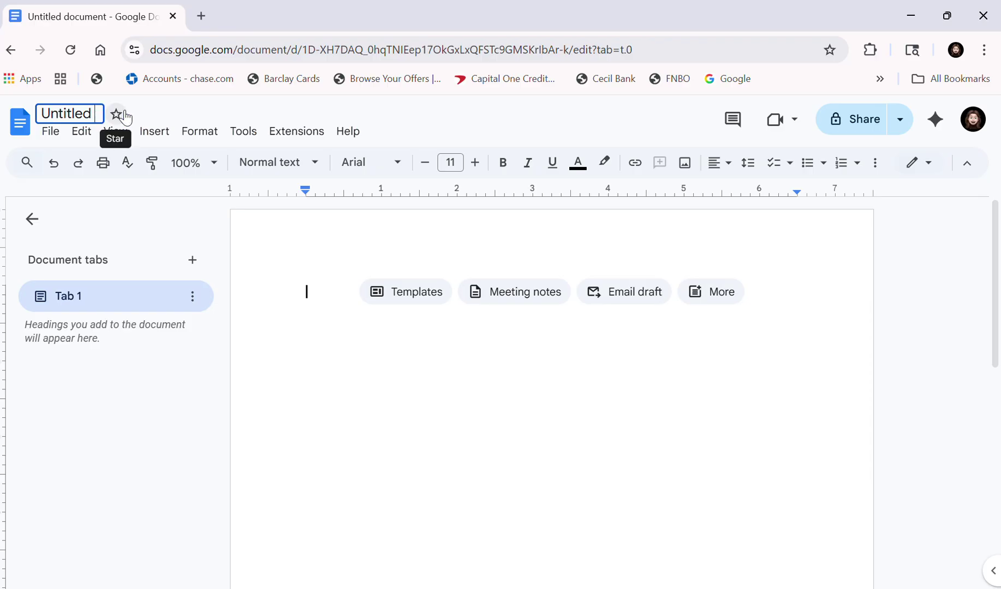
key(BackSpace)
key(BackSpace)
key(BackSpace)
text(S)
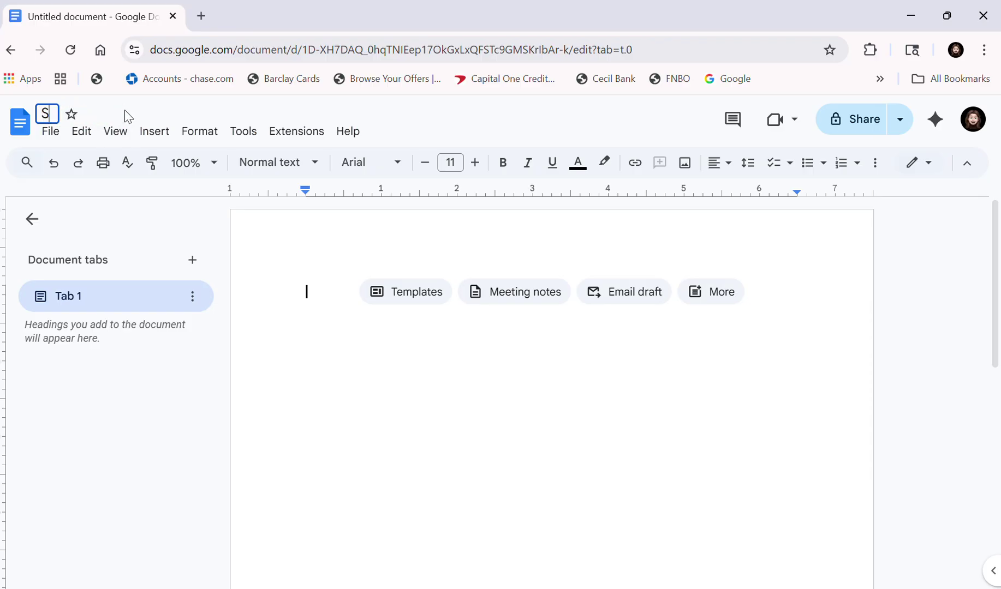
text(taff HAN)
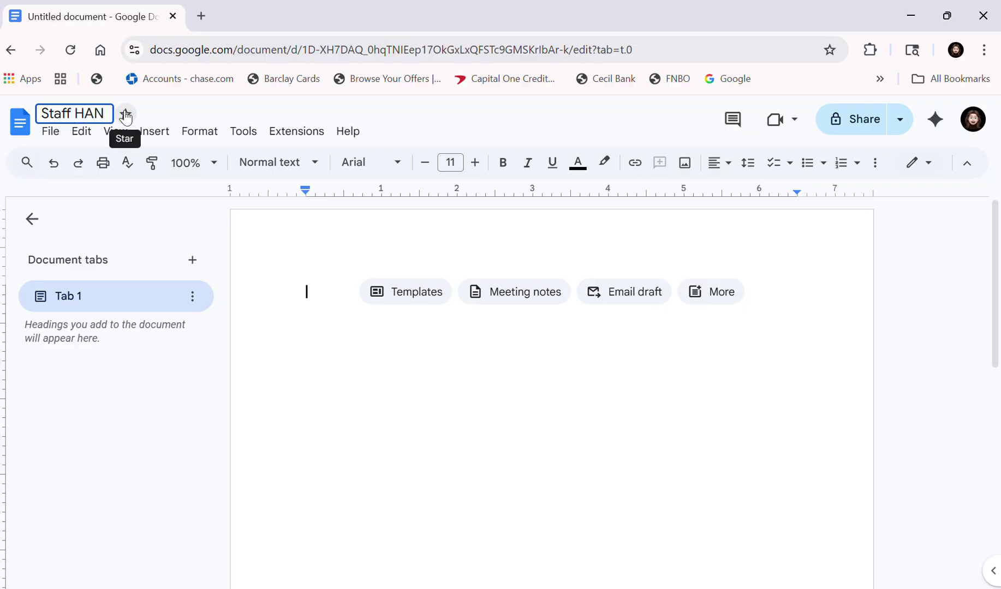
text(DBOOK)
key(BackSpace)
key(BackSpace)
key(BackSpace)
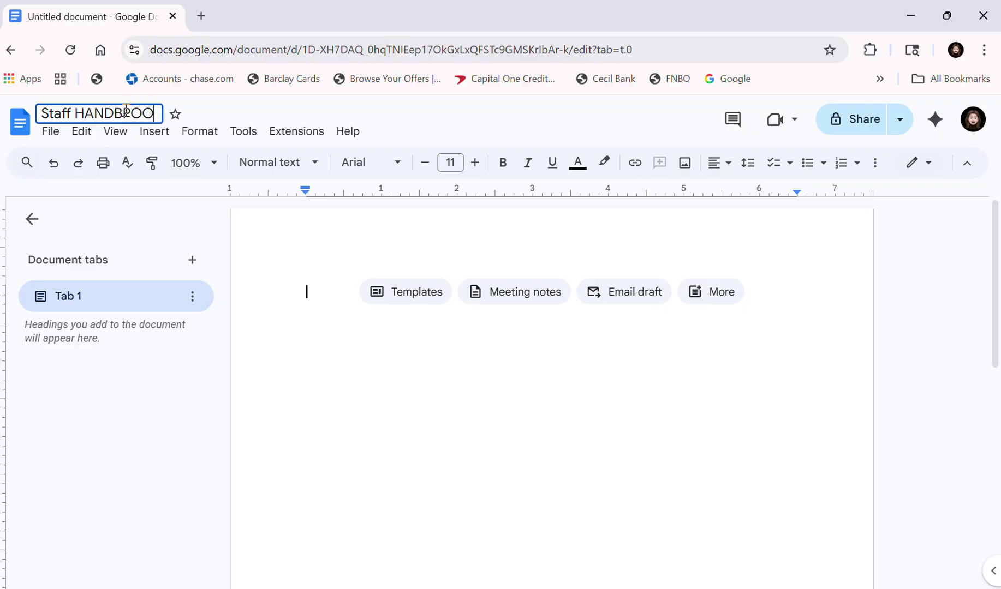
text(ook)
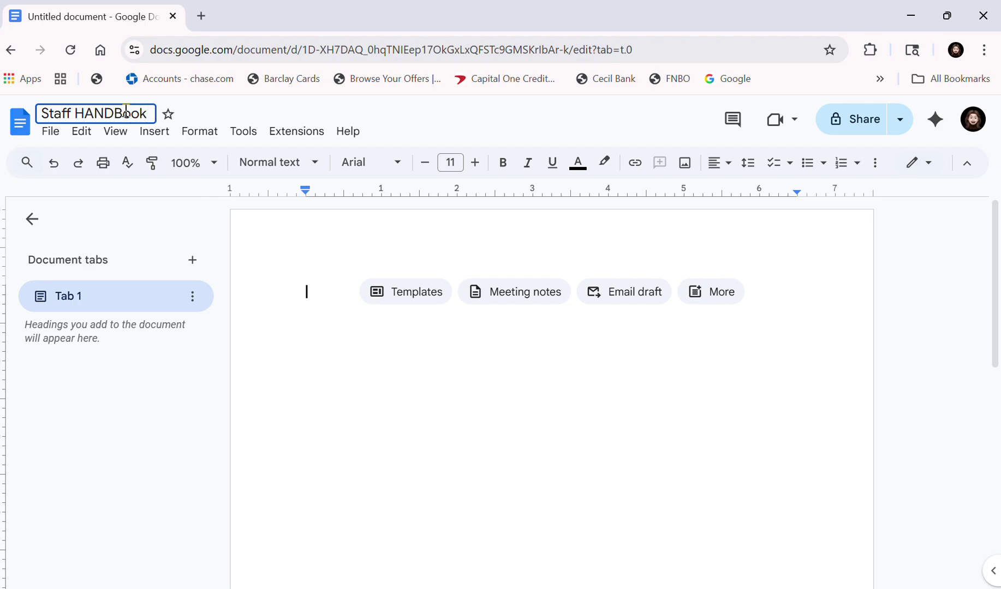
click(295, 317)
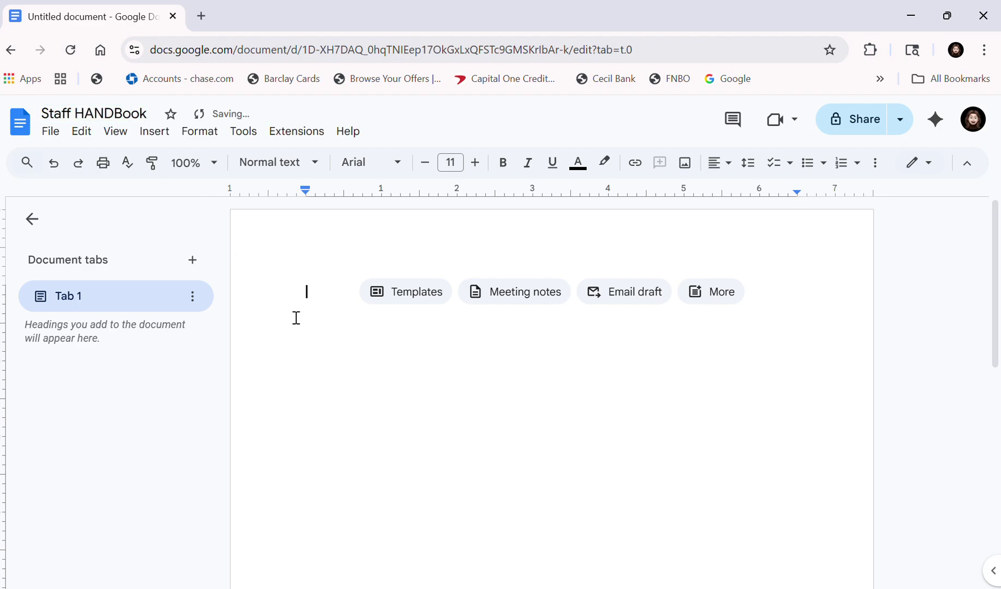
Look through the document template gallery down to the training manual and travel planner templates, and close it without choosing one.
click(382, 300)
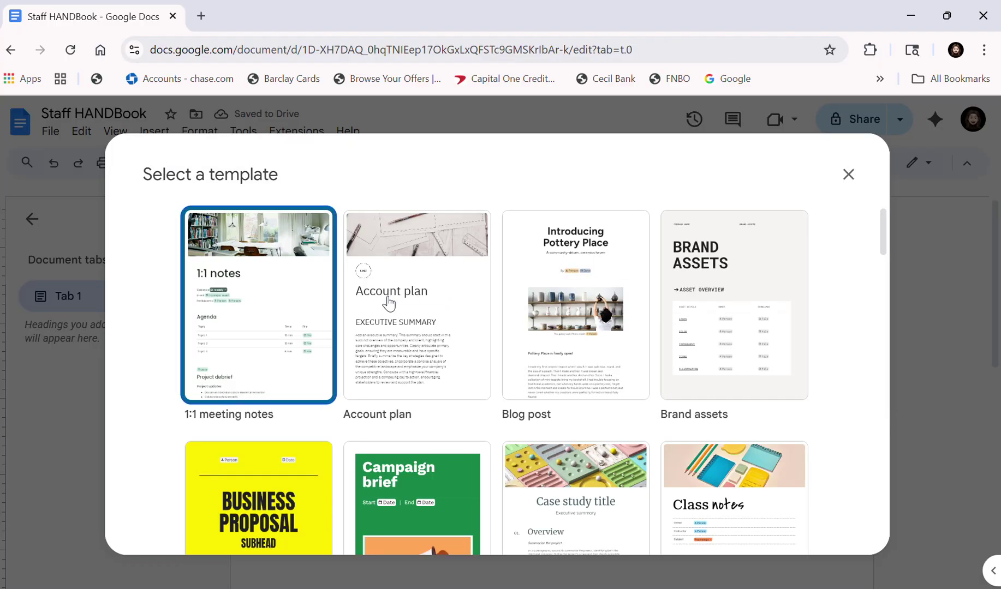
scroll(371, 393, down, 10)
scroll(373, 392, down, 8)
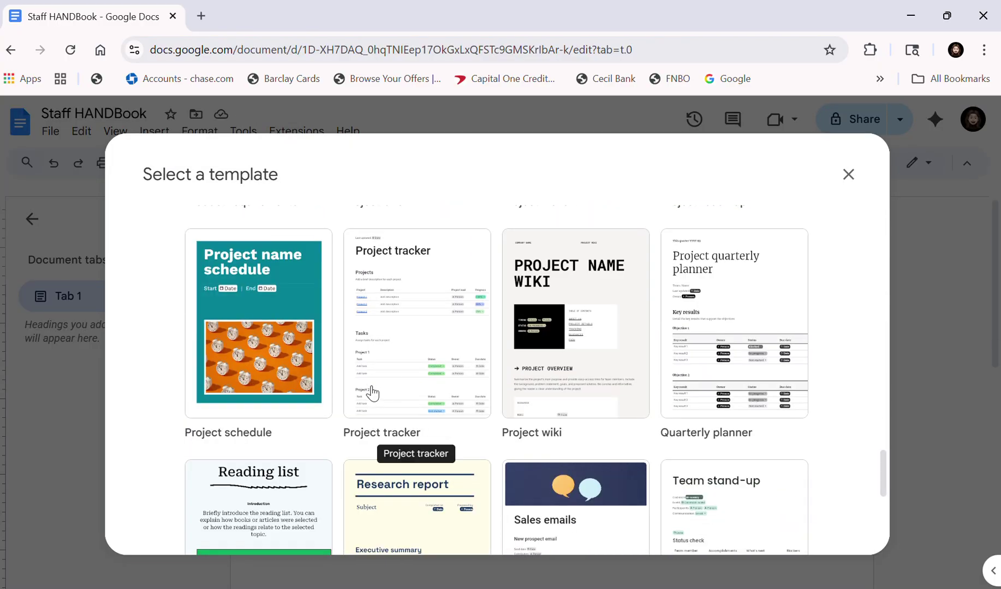
scroll(501, 376, down, 4)
scroll(501, 376, down, 2)
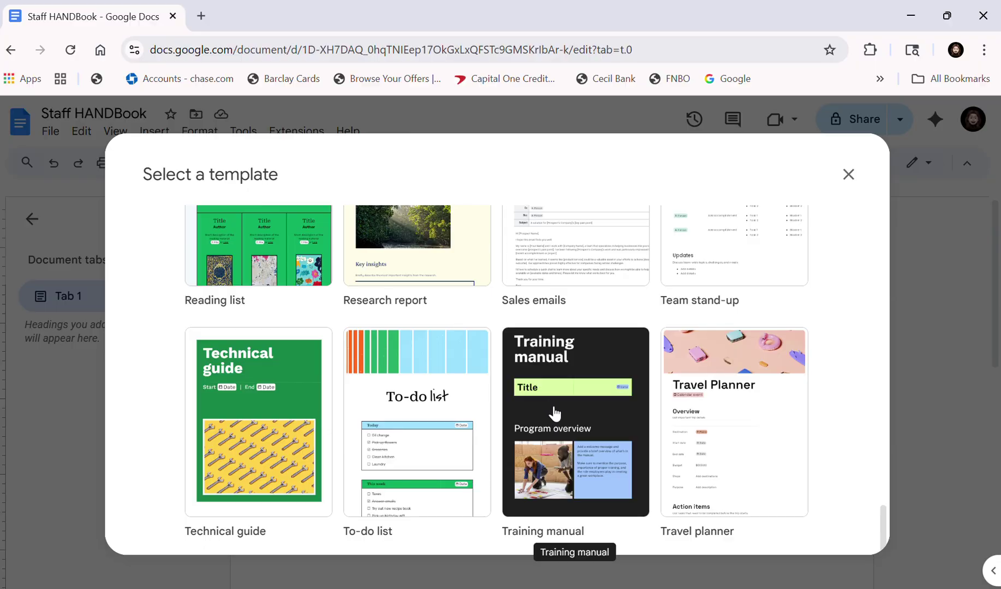
click(847, 175)
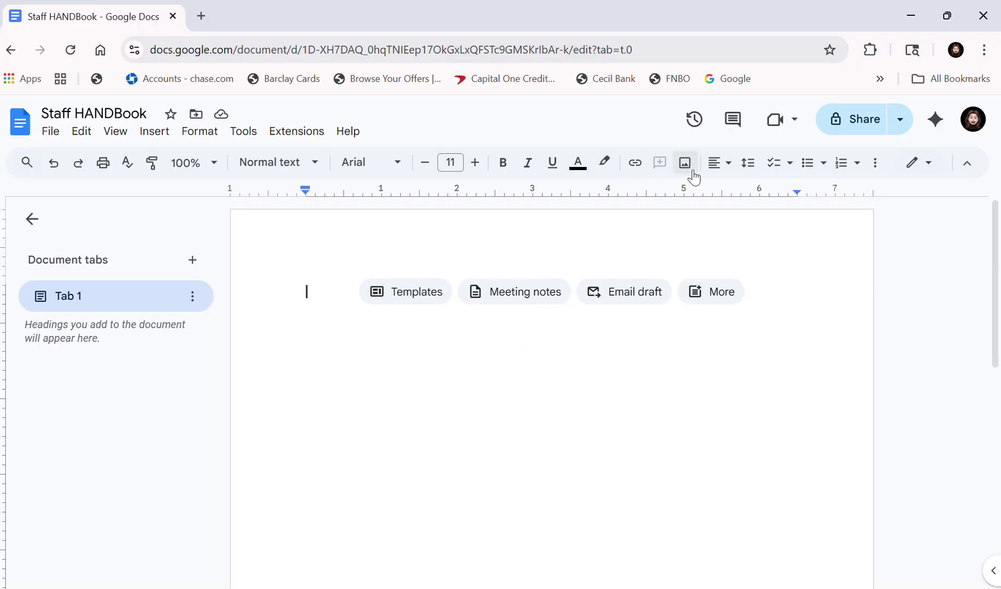
Format the empty first line as centred, bold and underlined text at font size 31.
click(718, 163)
click(741, 191)
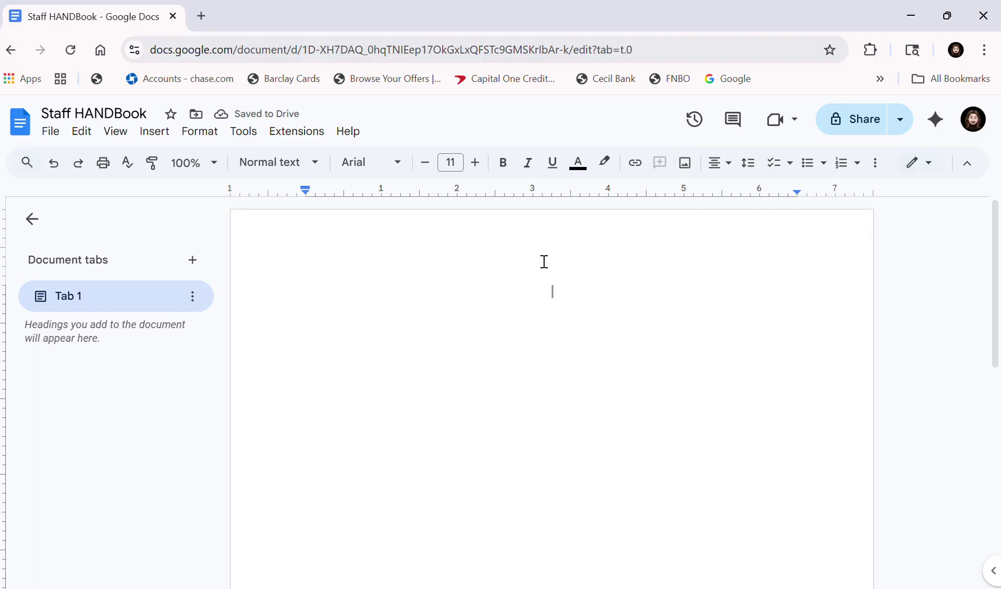
key(ctrl+b)
key(ctrl+u)
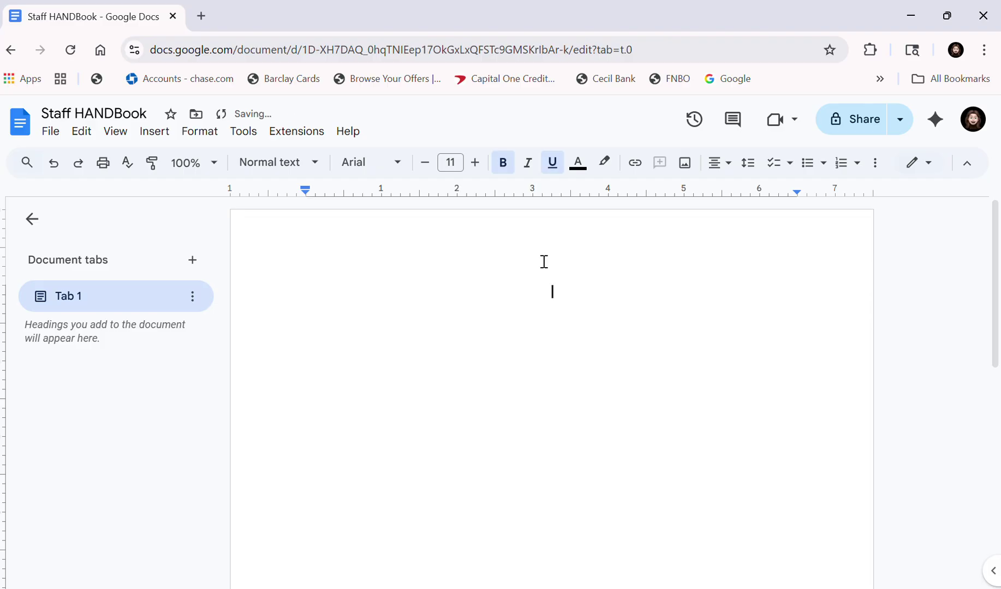
click(474, 163)
click(473, 164)
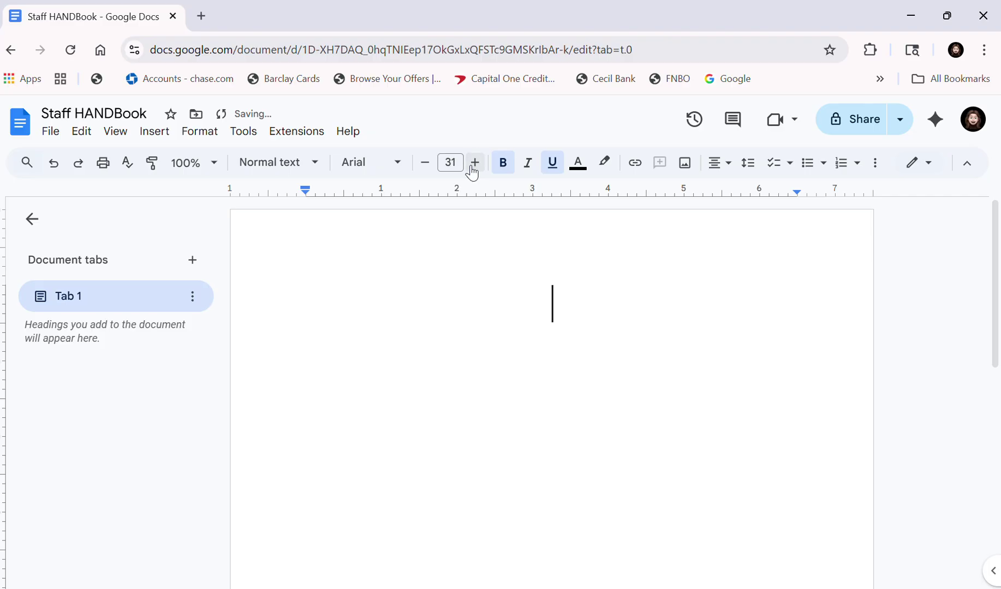
Enter the title "Staff Handbook" on the first line of the document.
text(STaf)
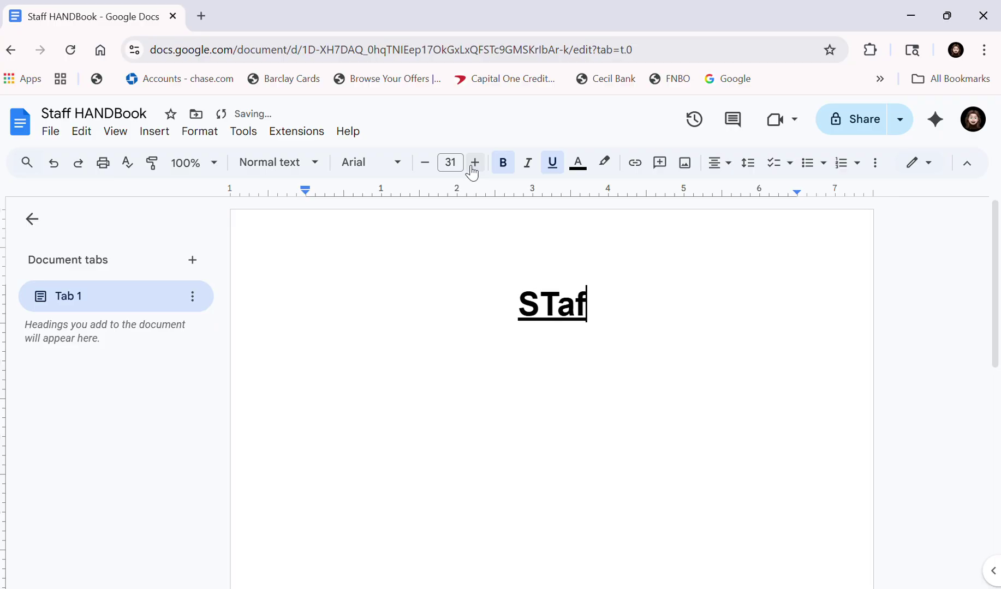
key(BackSpace)
key(BackSpace)
key(BackSpace)
text(taff HaN)
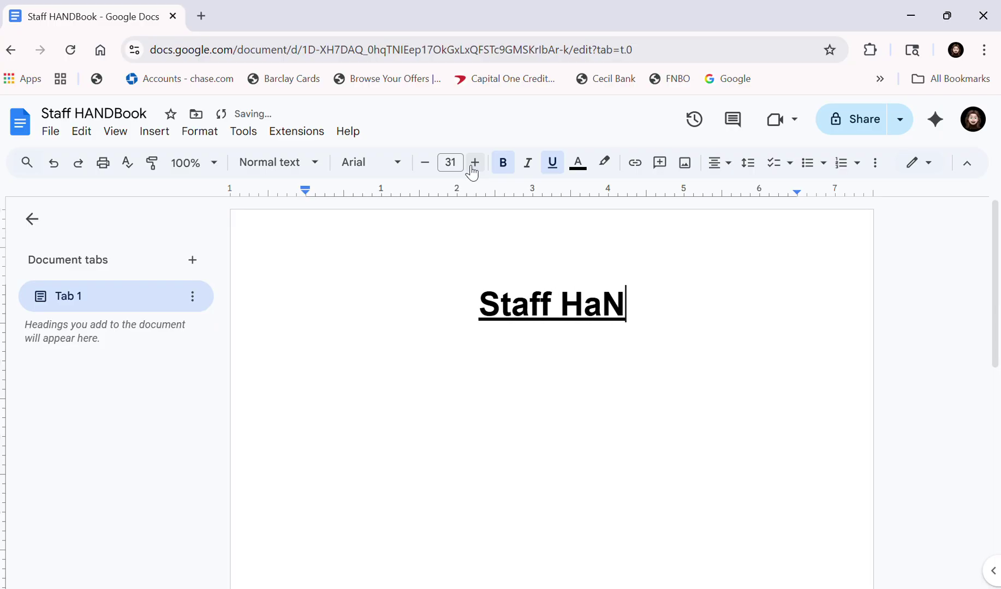
key(BackSpace)
text(n)
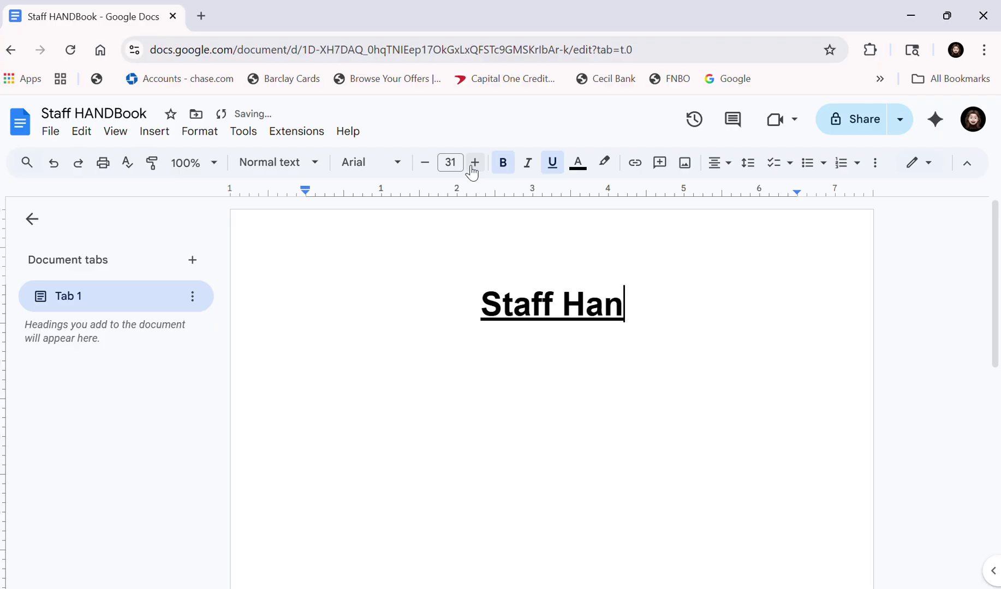
text(dbook)
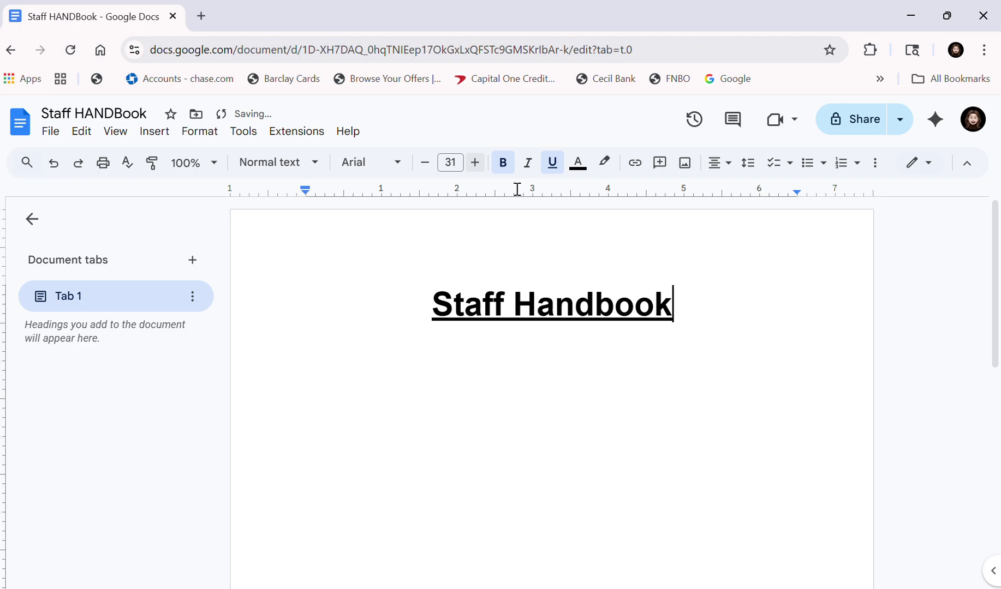
Turn off underline and bold for the text following the title, trying left alignment and returning the title to centred.
click(551, 162)
click(503, 162)
click(719, 176)
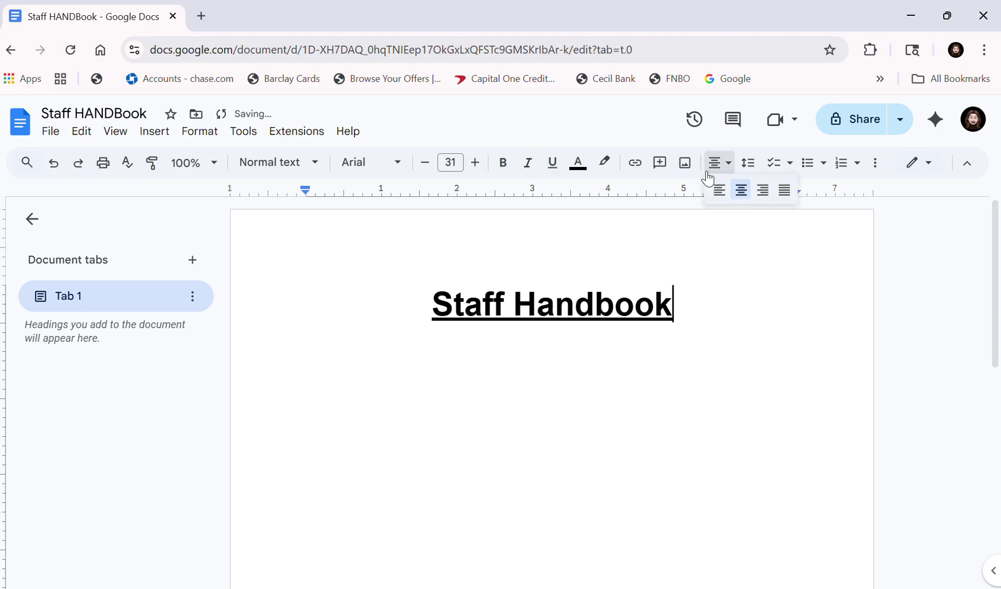
click(716, 192)
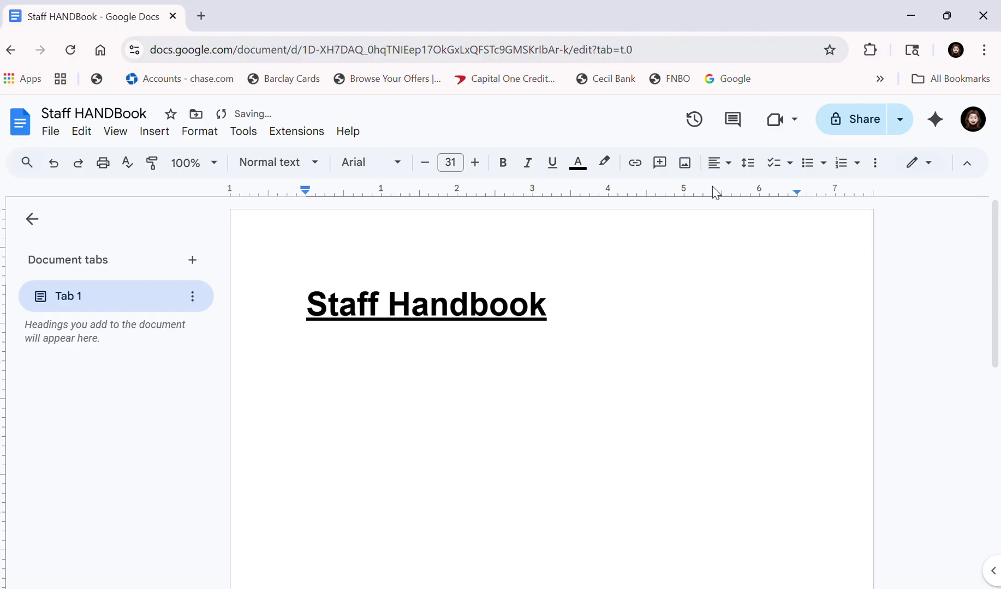
click(718, 162)
click(743, 191)
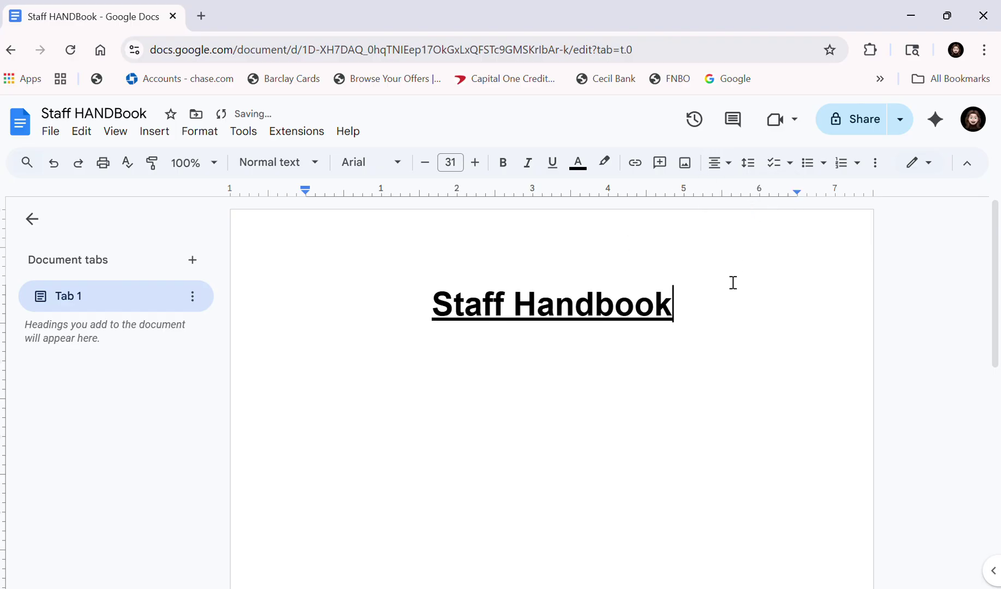
Add the bold, centred heading "Table of contents" on a new line beneath the title.
key(Return)
click(723, 169)
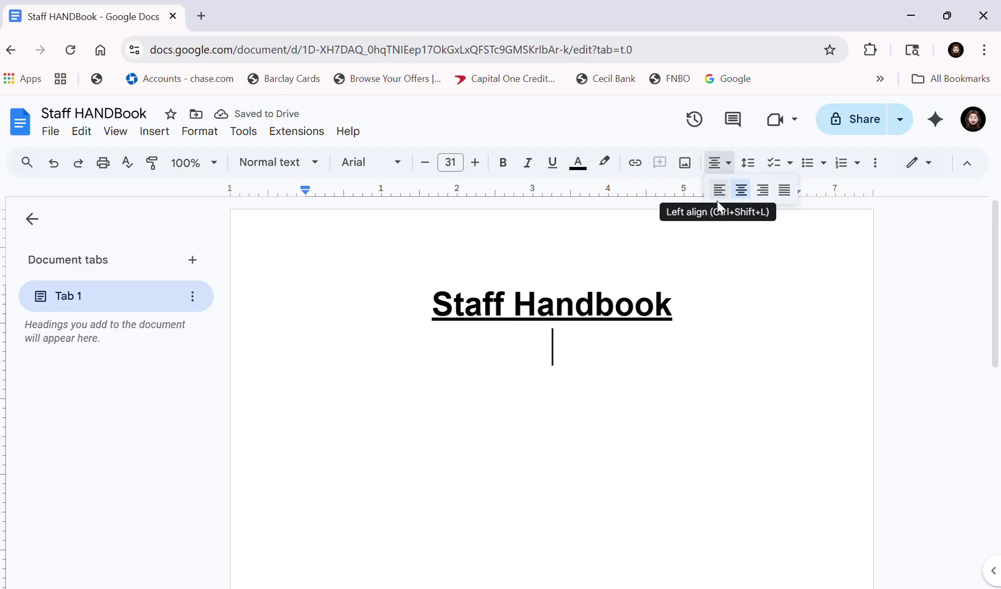
click(860, 443)
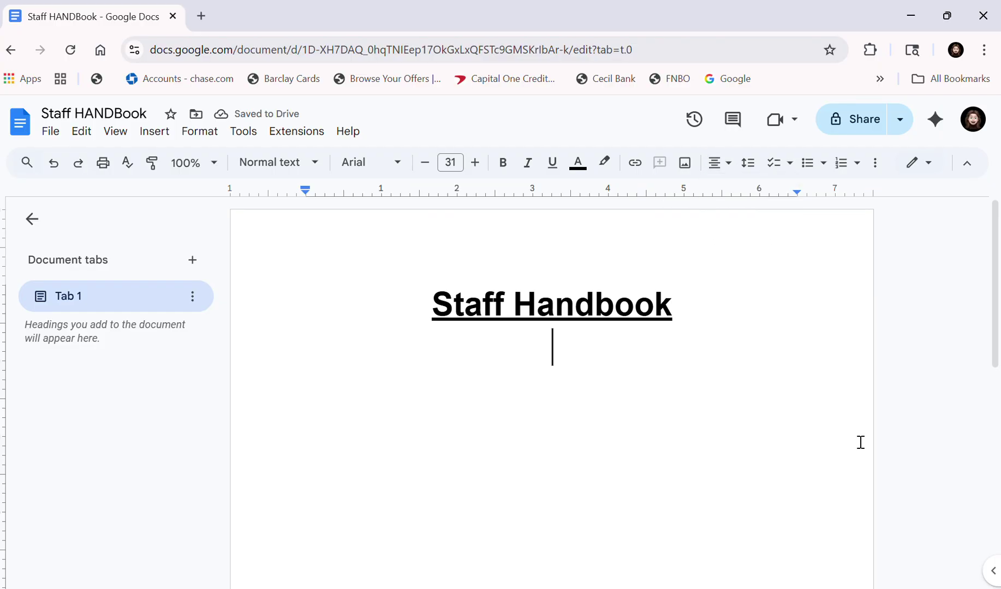
key(ctrl+b)
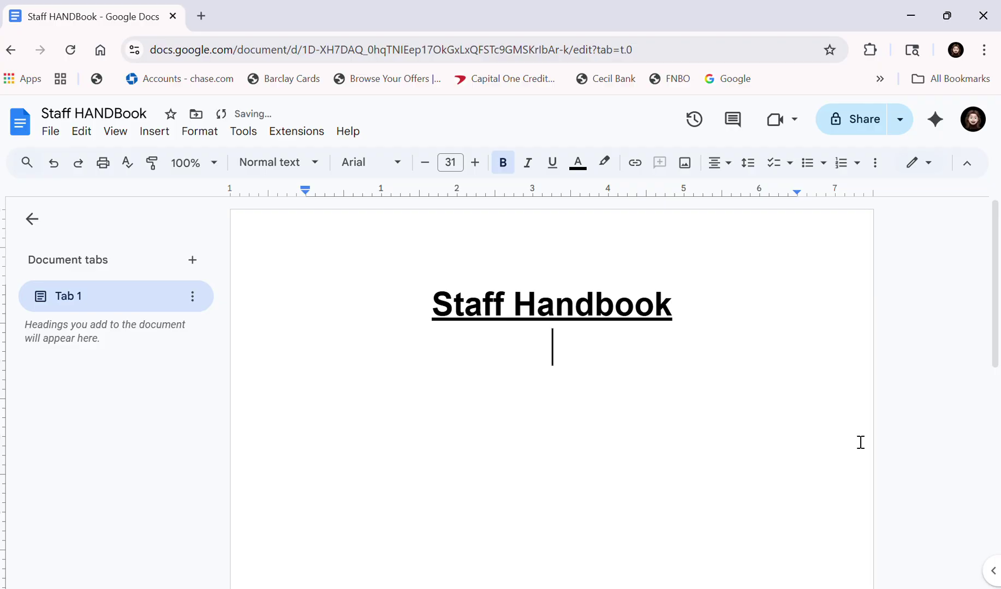
text(Tabkle)
key(BackSpace)
key(BackSpace)
key(BackSpace)
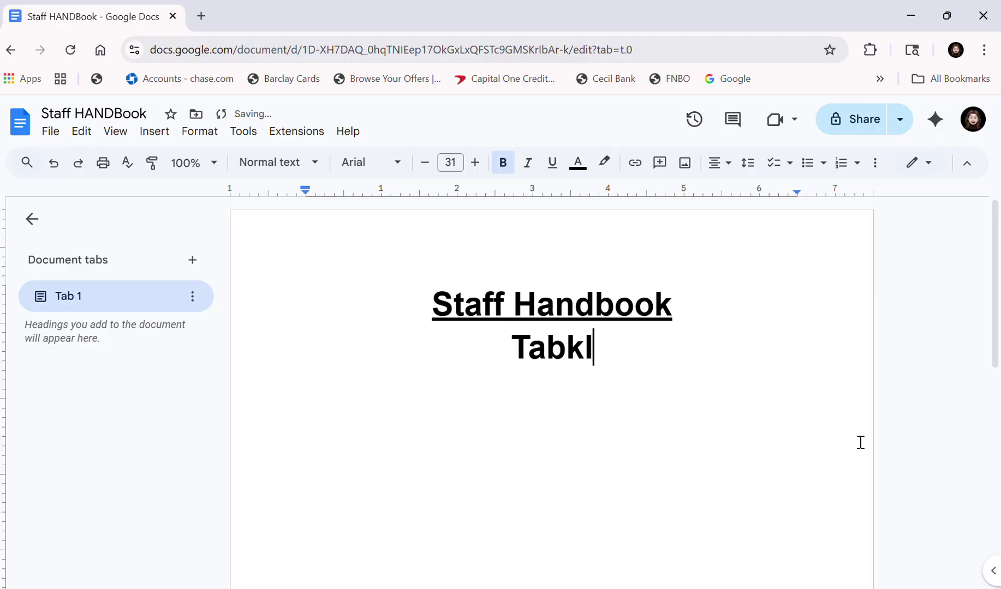
text(le o)
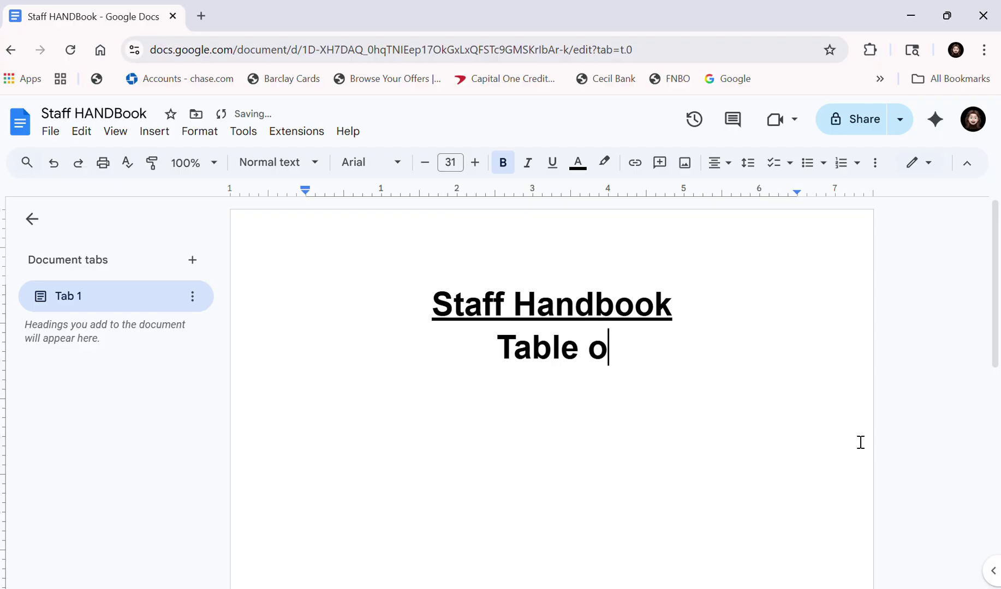
text(f con)
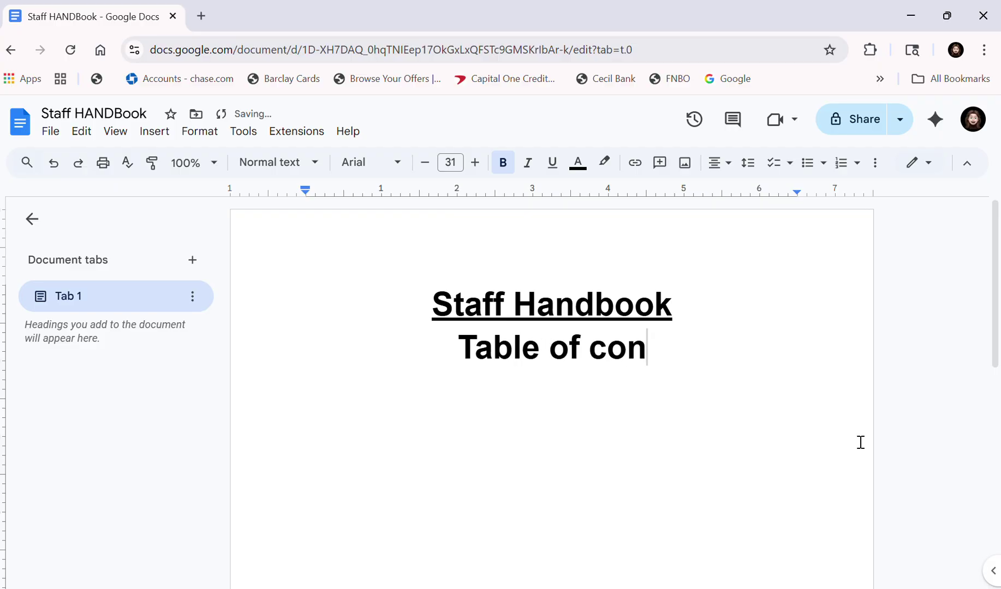
text(tents)
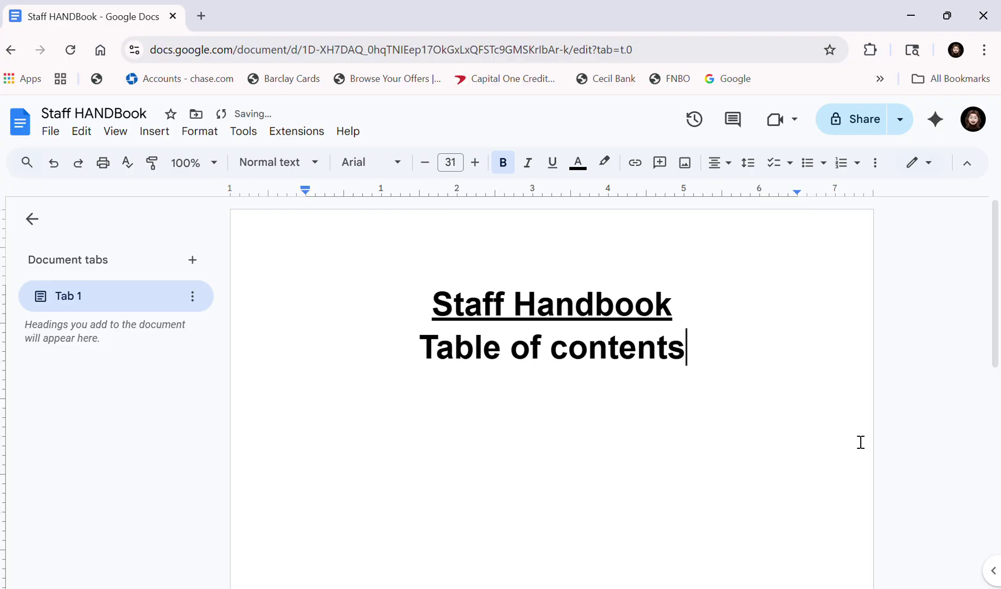
Start a left-aligned bulleted list on a new line below the "Table of contents" heading.
key(Return)
click(721, 166)
click(719, 190)
click(809, 170)
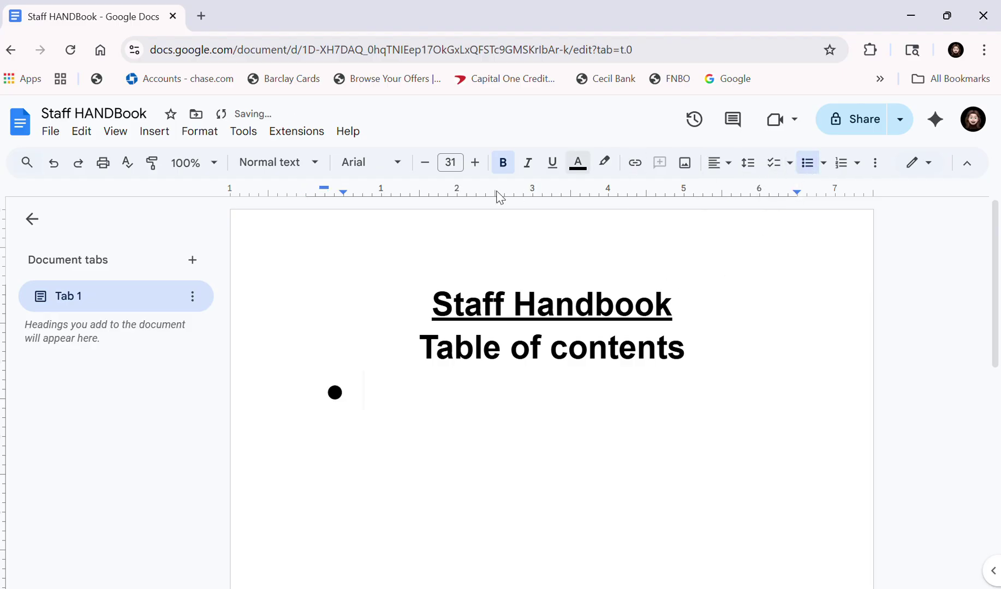
Set the empty bullet's font size to 20 and turn off bold.
click(430, 171)
click(430, 170)
click(430, 170)
click(430, 171)
click(430, 170)
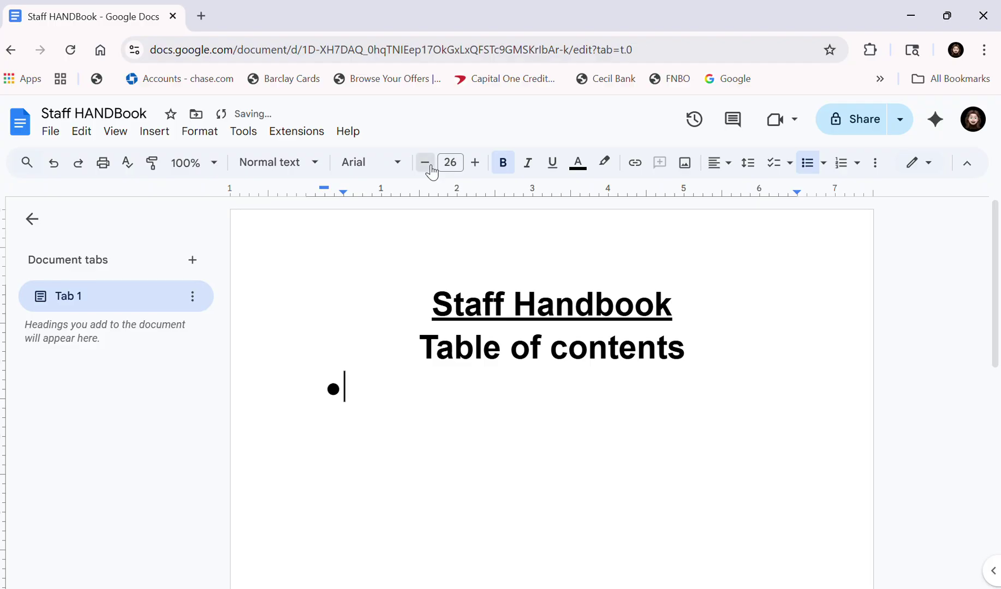
click(425, 163)
click(425, 163)
click(425, 163)
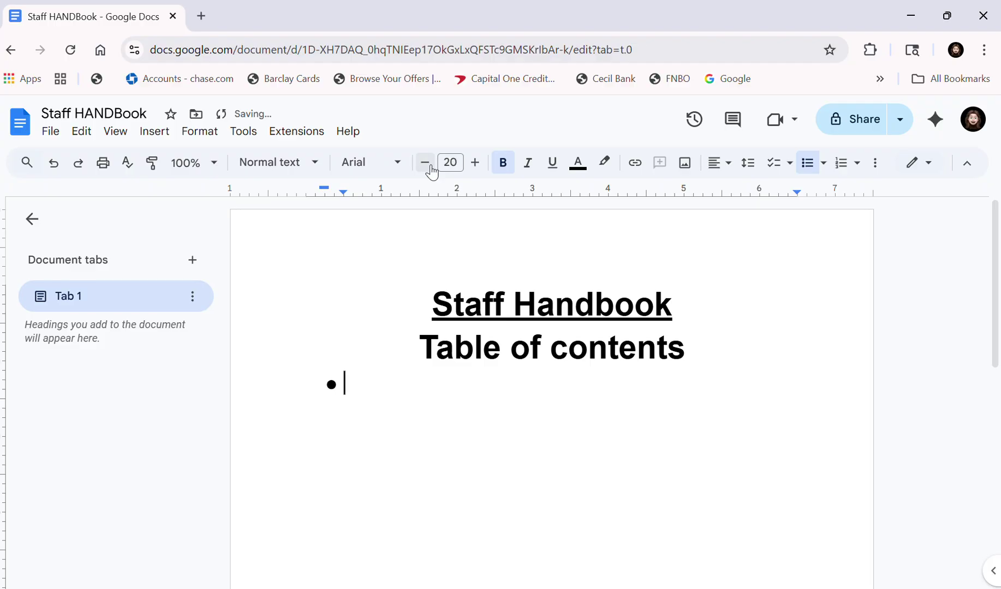
click(497, 164)
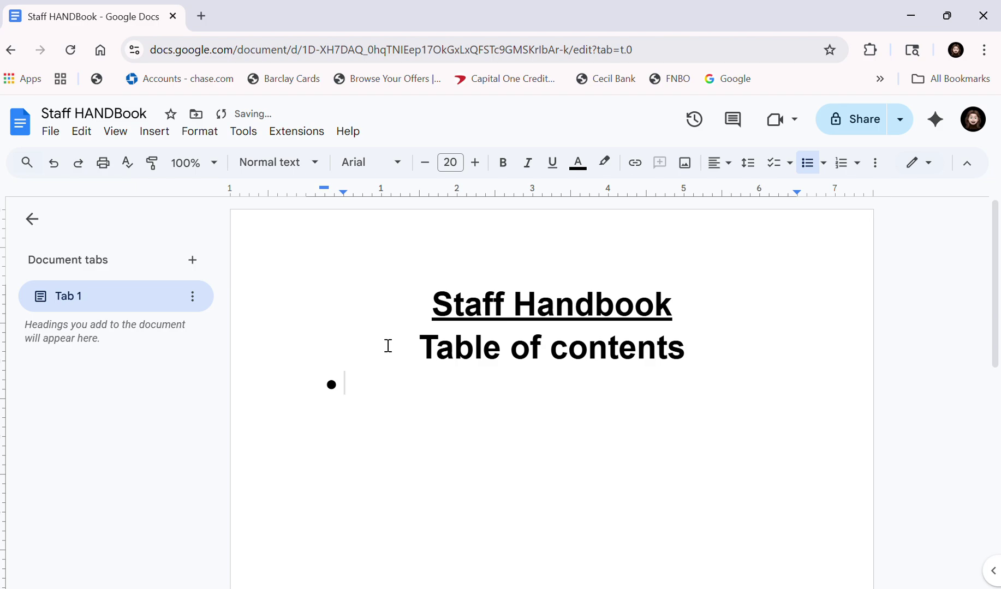
Enter "Ticket" and "FAQS" as the first two bullets under the "Table of contents" heading.
scroll(388, 345, down, 2)
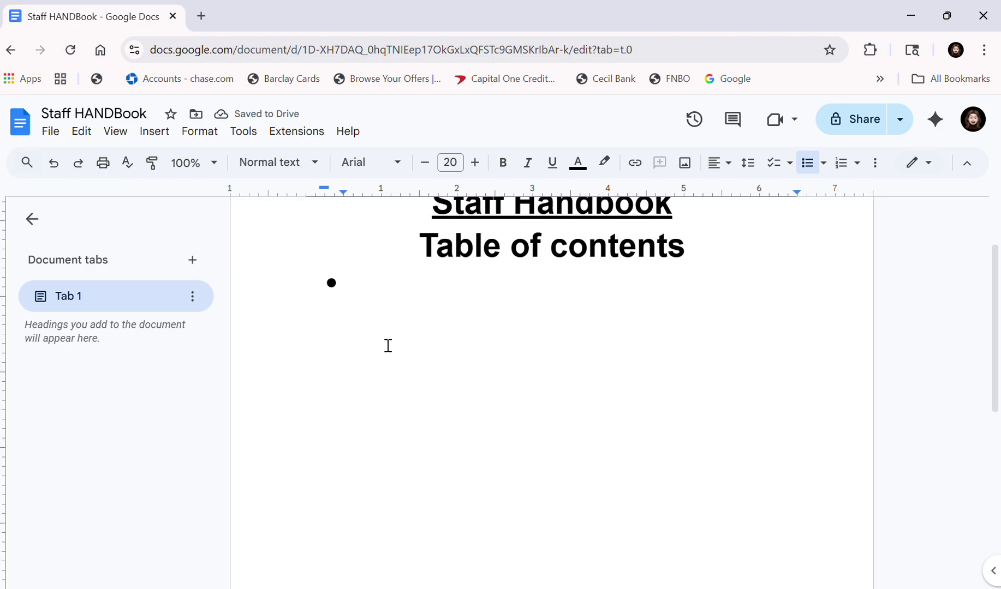
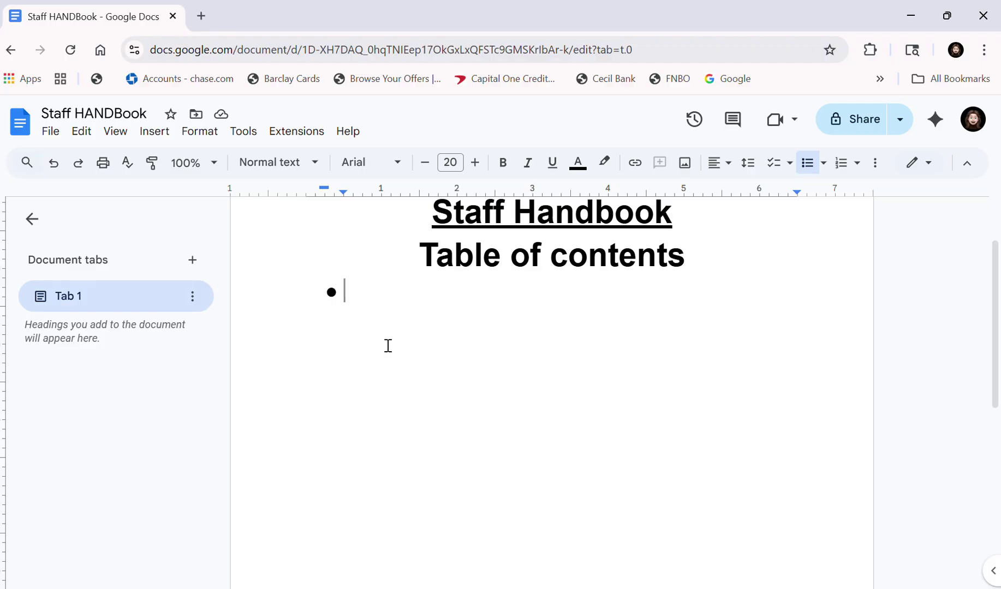
text(Ticket)
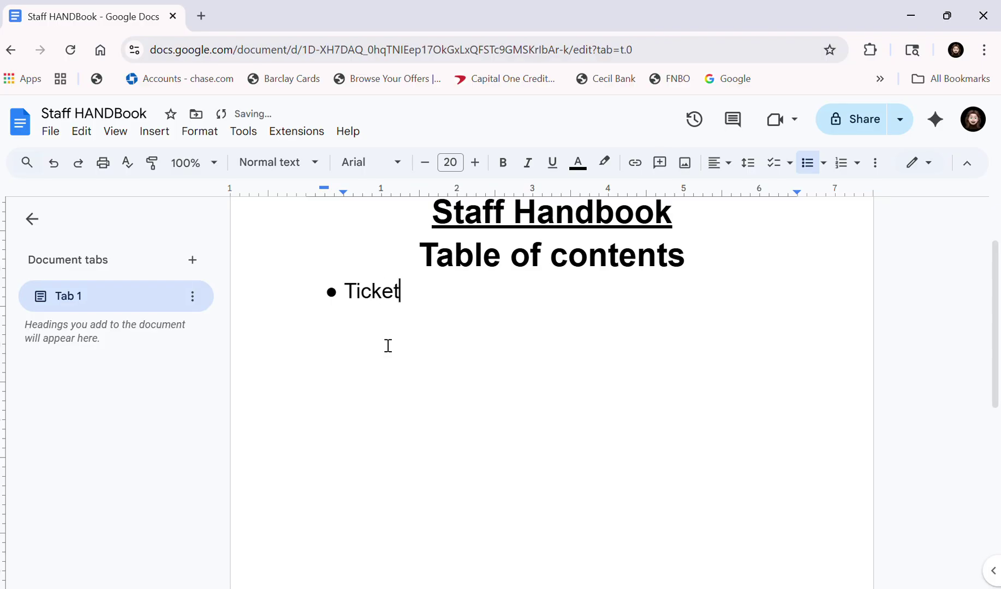
key(Return)
text(FAQS)
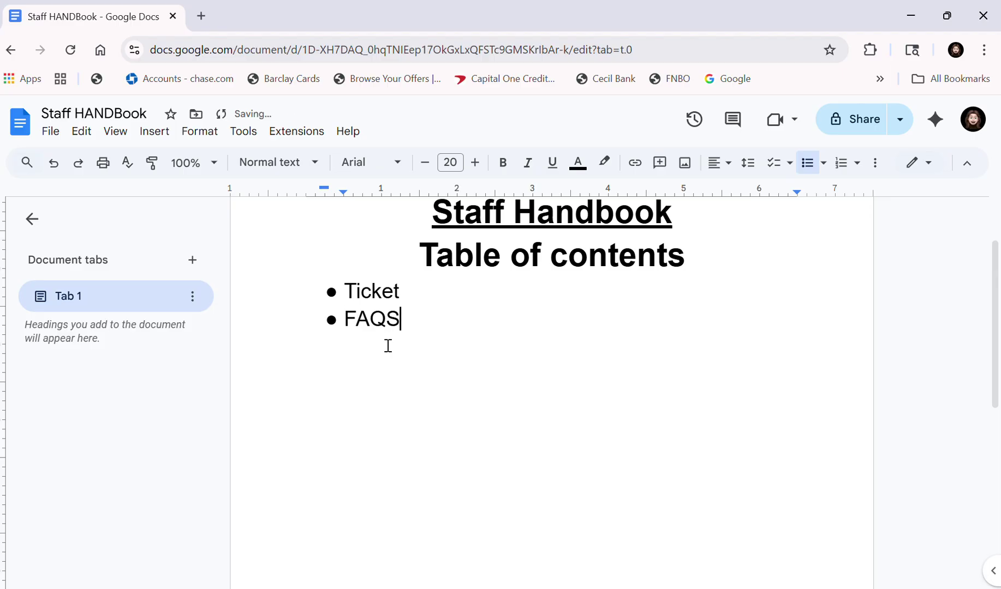
Add "How to help a member" as the third bullet under the "Table of contents" heading.
key(Return)
text(How to help)
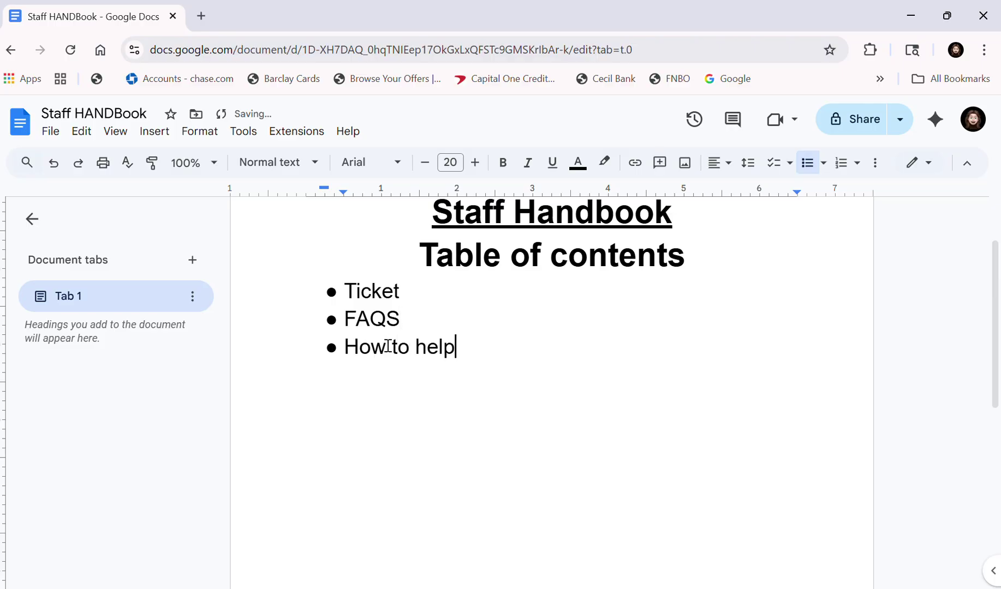
text( a member)
key(Return)
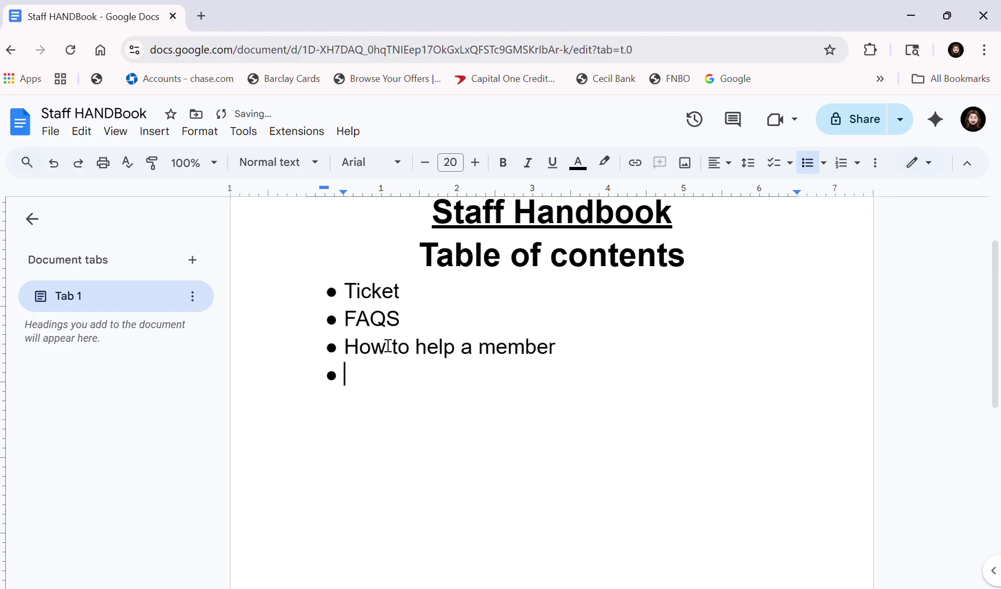
End the table of contents list and leave several blank lines beneath it.
key(Return)
scroll(388, 346, down, 5)
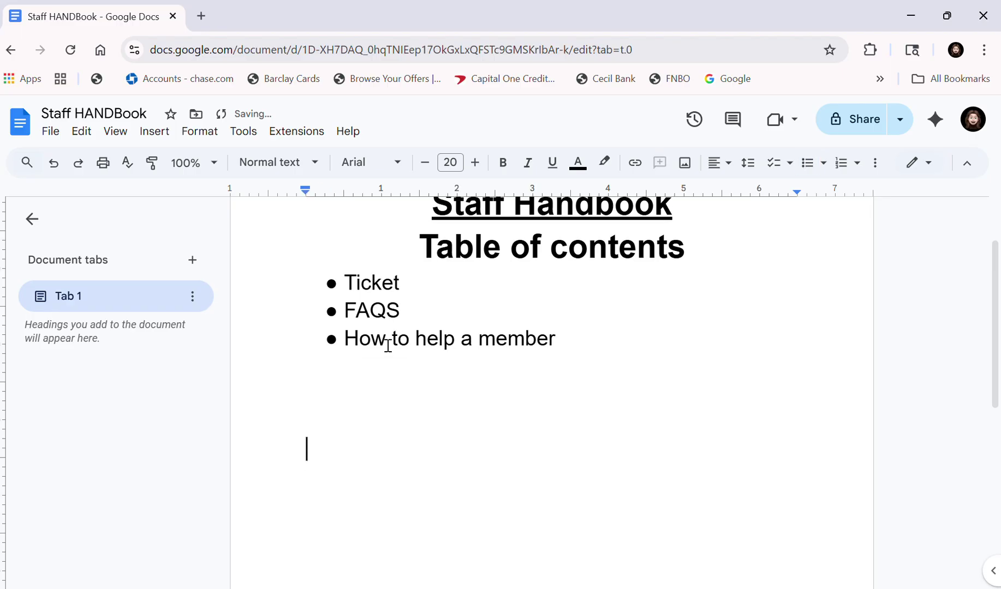
key(Return)
key(Return)
key(Return)
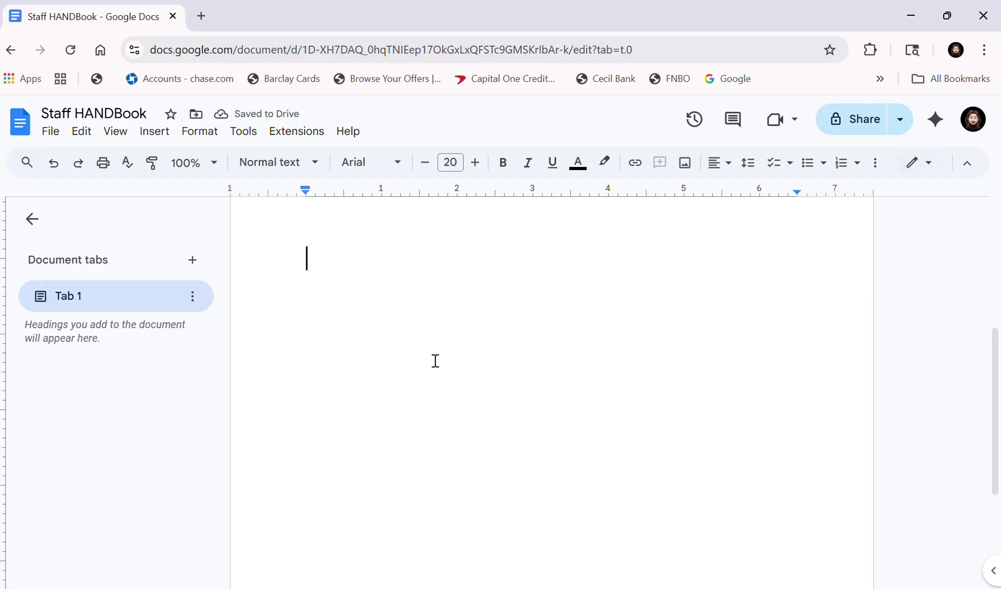
scroll(434, 361, up, 1)
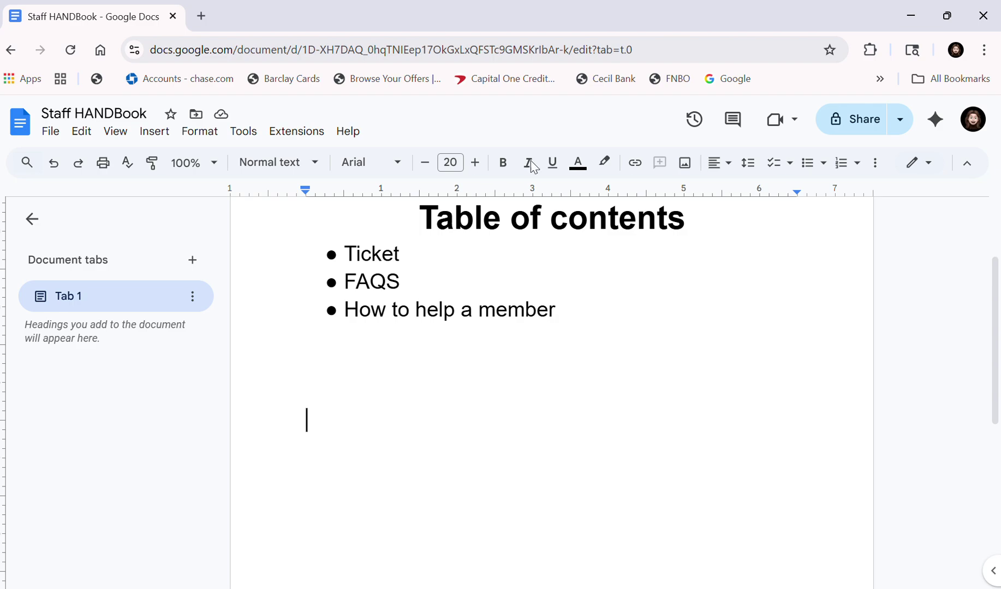
Enter the heading "Tickets" below the blank lines in the Impact font, bold, underlined and centred.
click(359, 163)
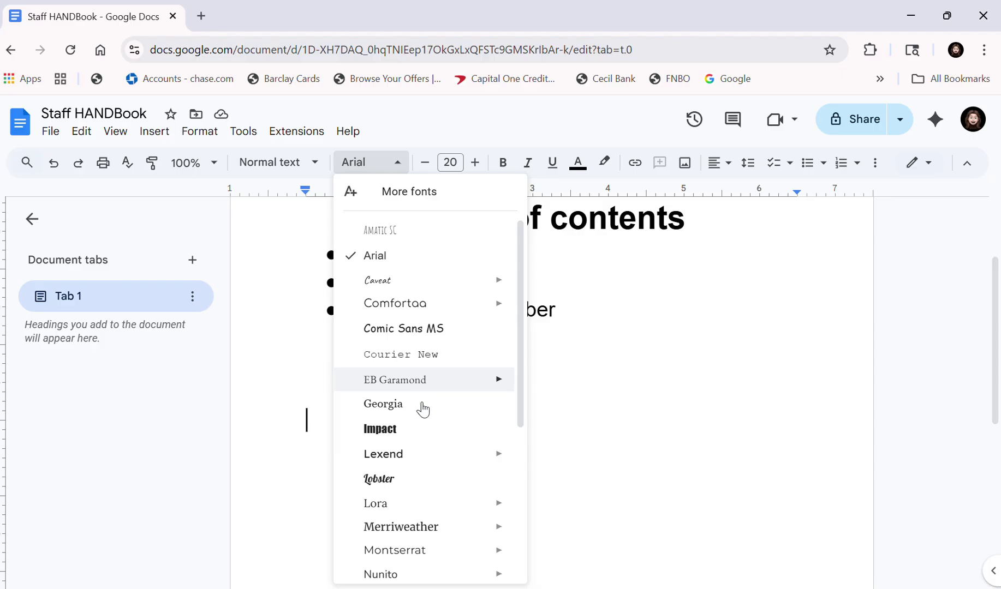
click(428, 429)
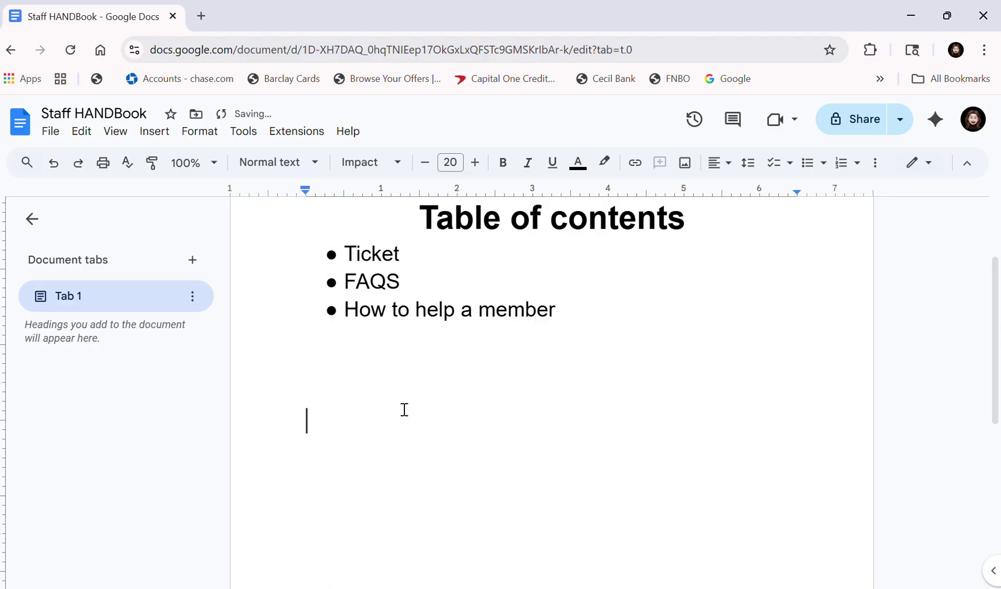
text(a)
key(BackSpace)
key(ctrl+b)
key(ctrl+u)
text(Tickets)
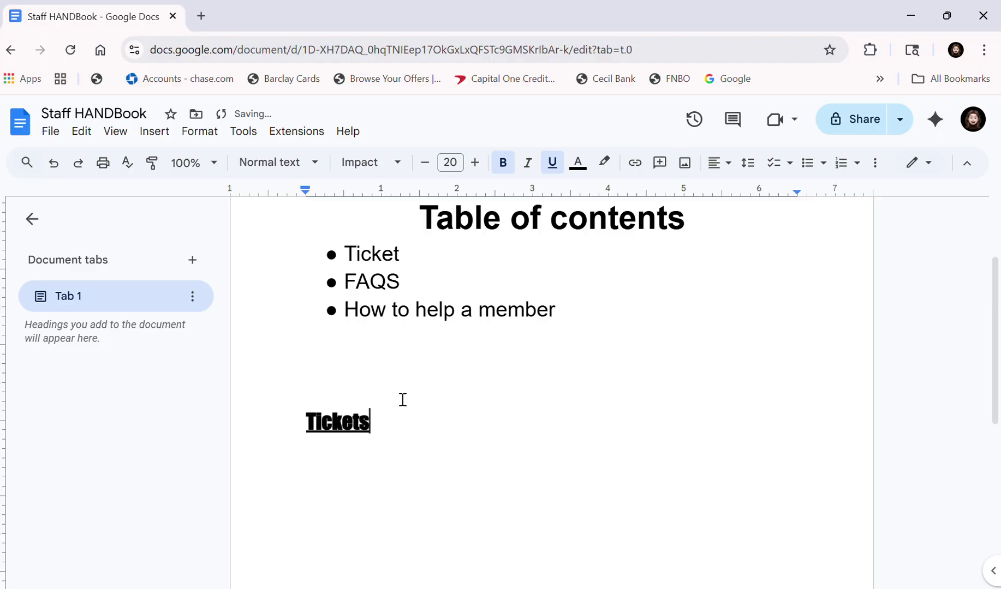
click(720, 166)
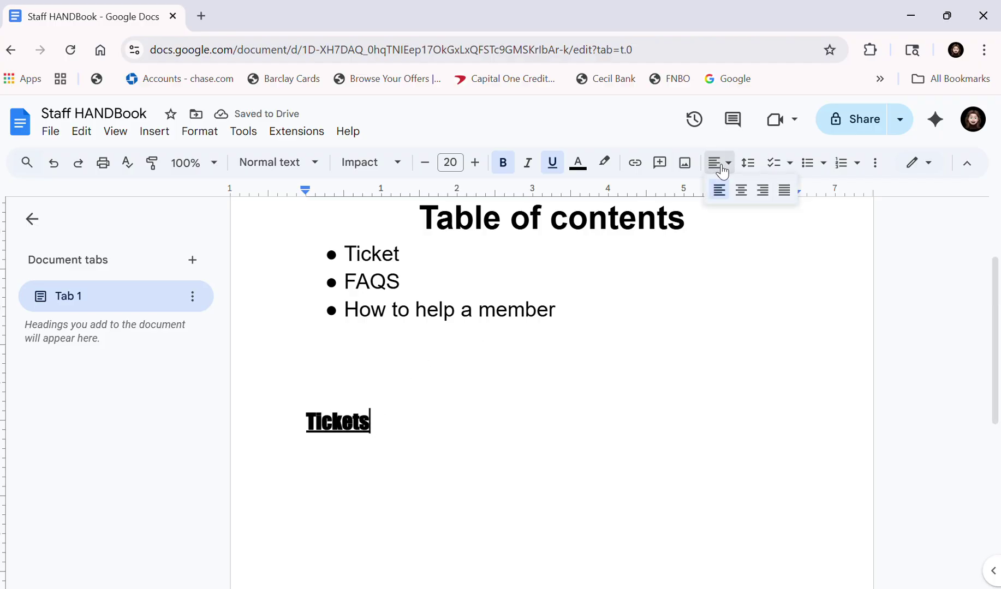
click(740, 189)
Start a left-aligned bulleted list on a new line beneath the "Tickets" heading.
key(Return)
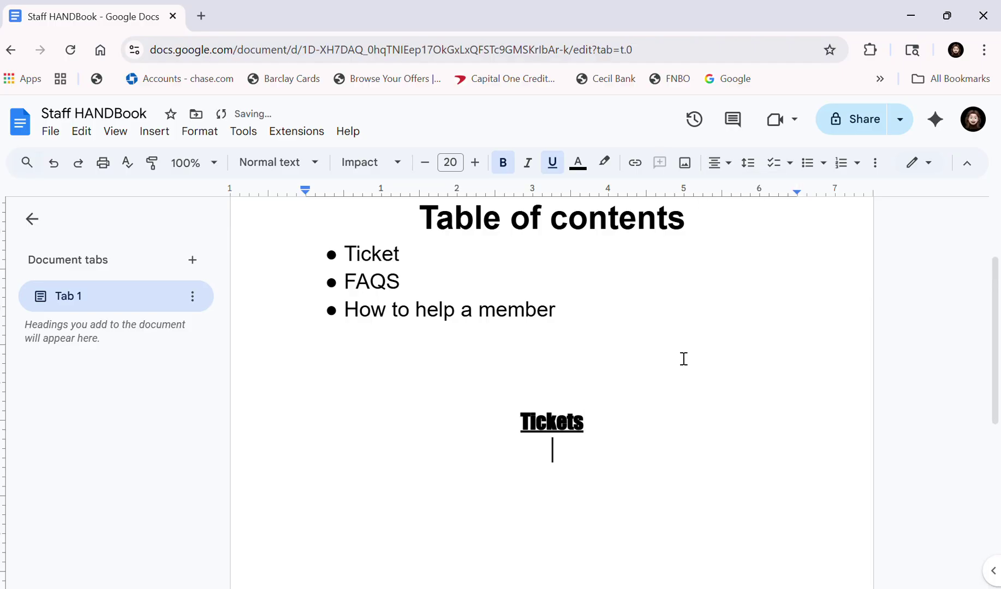
click(719, 164)
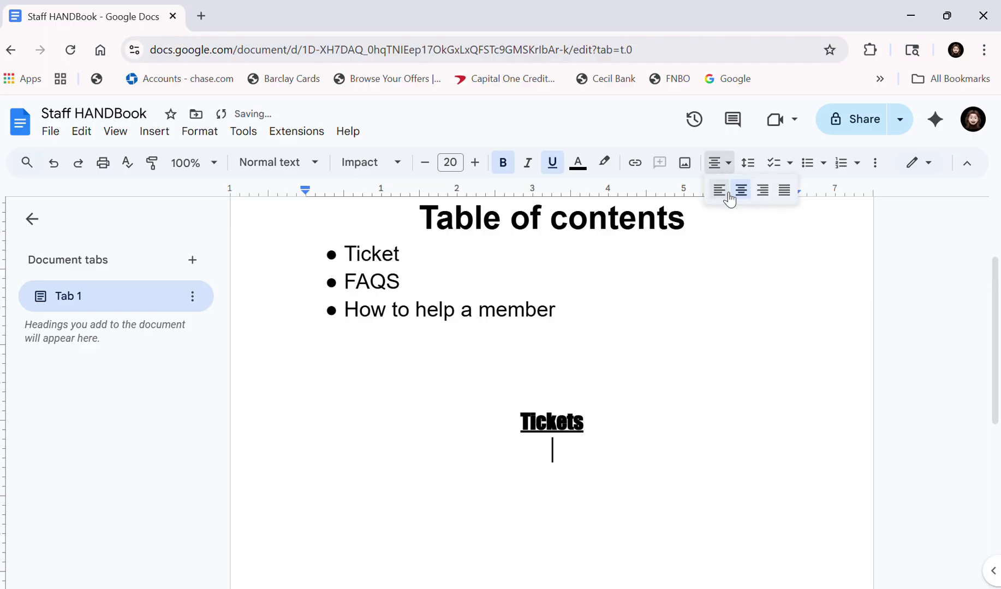
click(719, 190)
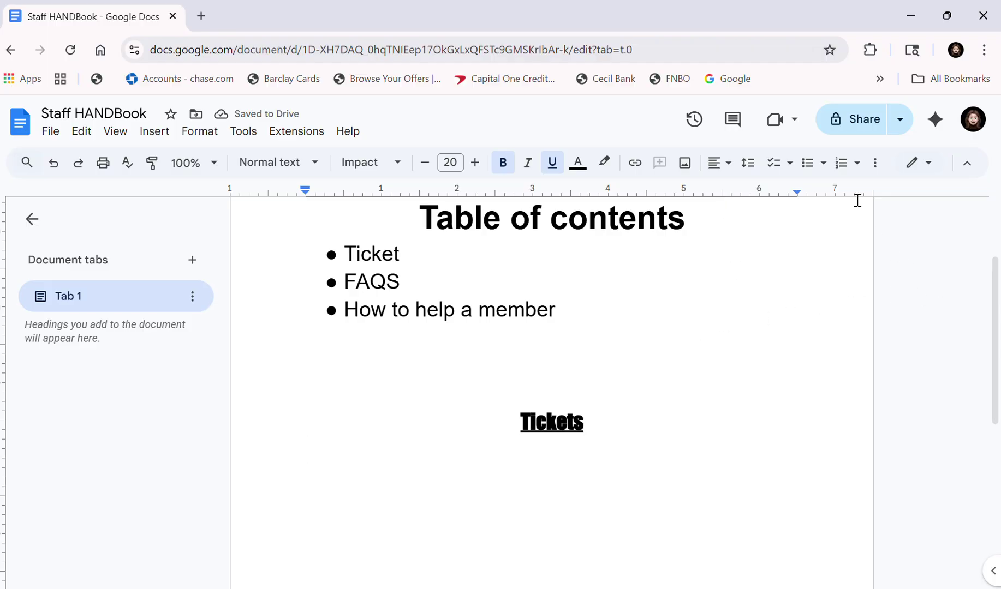
click(807, 162)
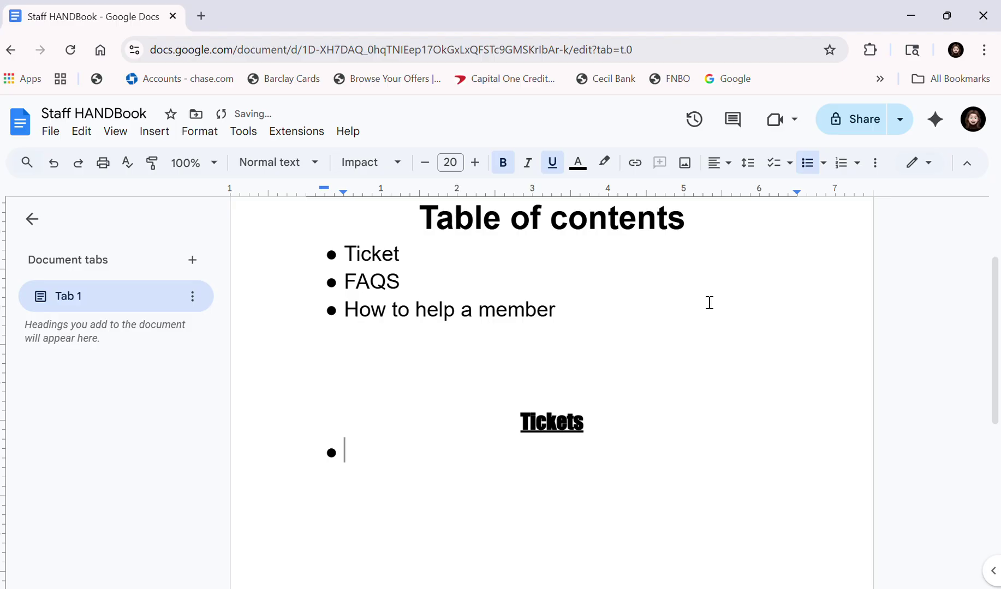
Enter "Tickets are mainly for asking help heres some things to consider" as the first bullet under "Tickets".
text(Tickets a)
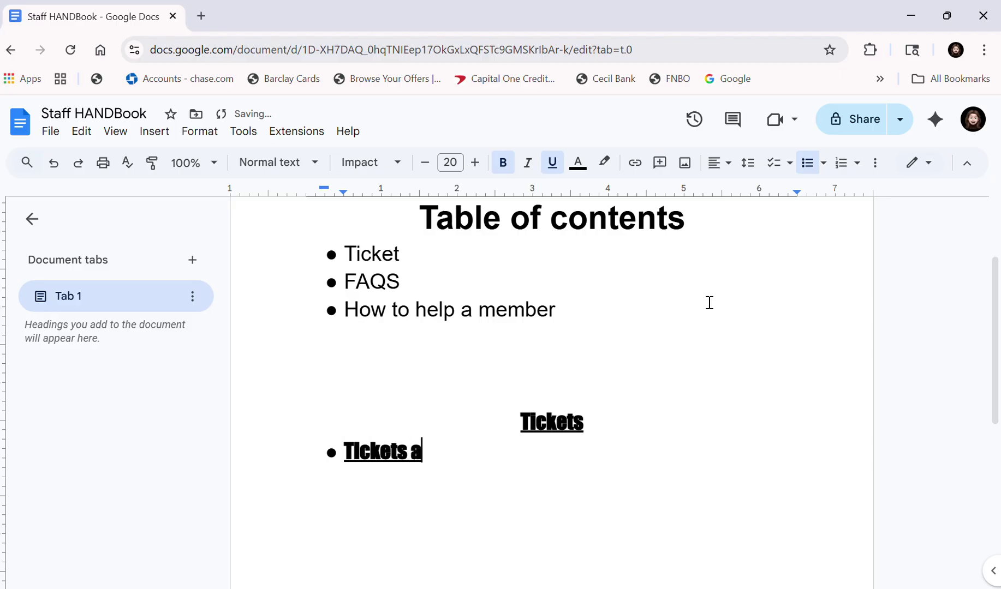
text(re ma)
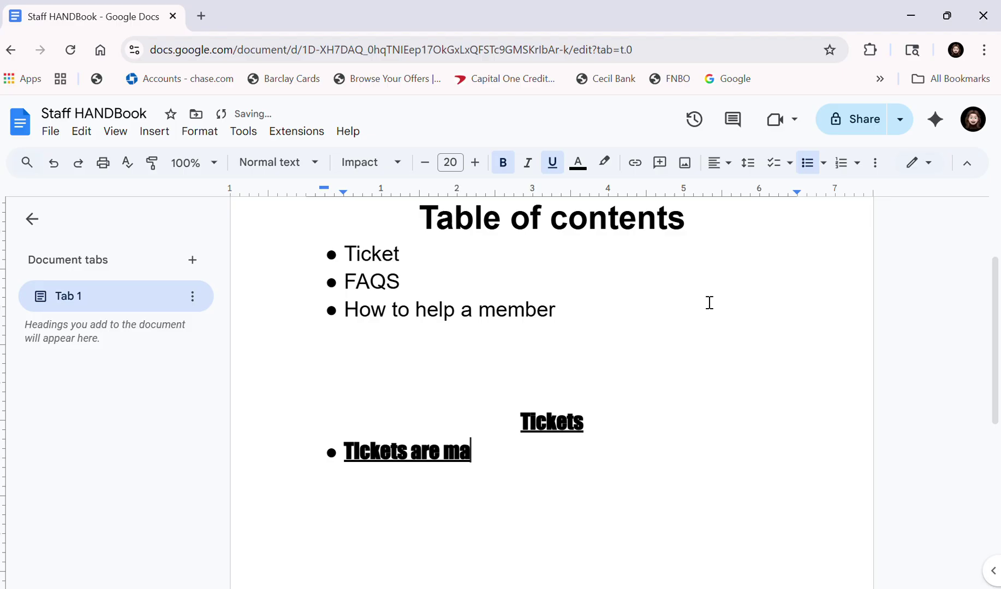
text(in)
key(BackSpace)
key(BackSpace)
text(inly)
key(BackSpace)
key(BackSpace)
key(BackSpace)
text(nly u)
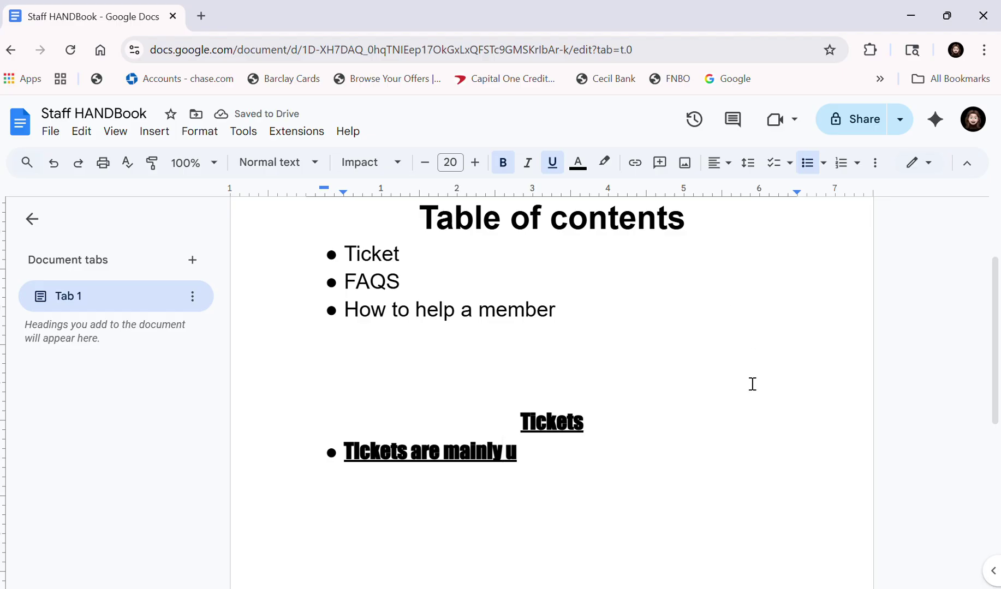
key(Right)
key(BackSpace)
text(fo)
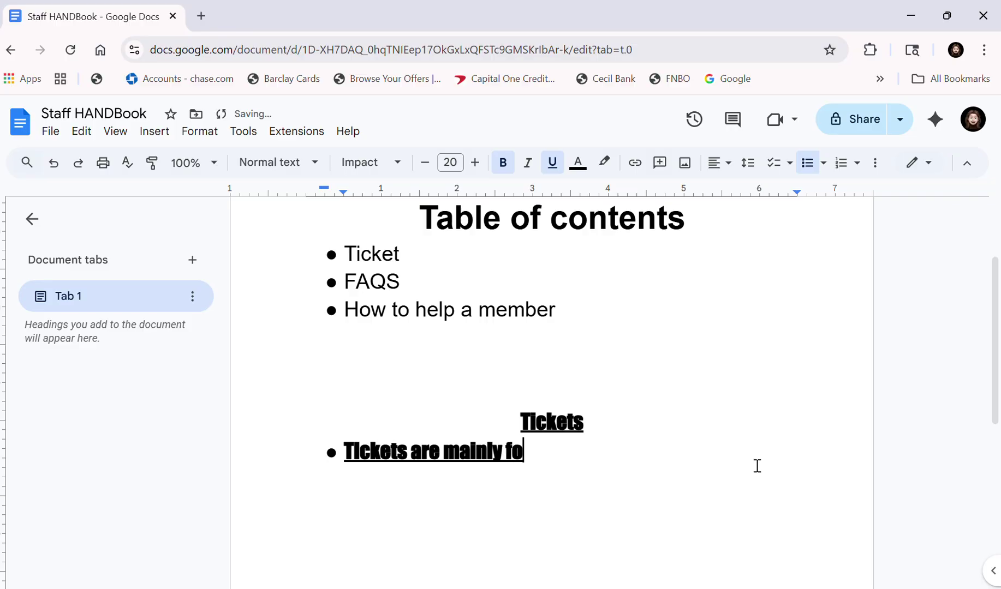
text(r asking)
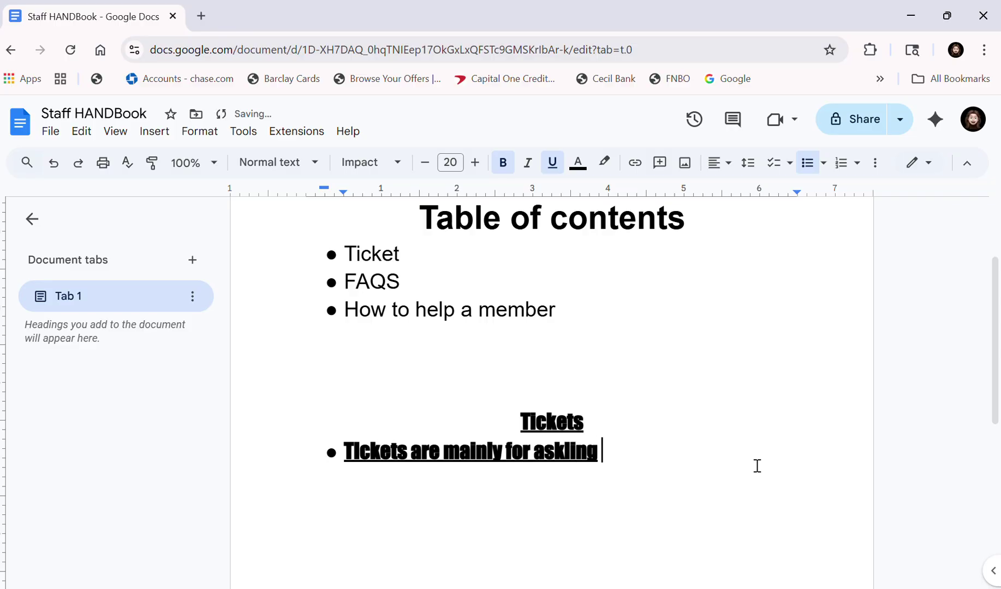
key(BackSpace)
key(BackSpace)
key(BackSpace)
text(ing help heres)
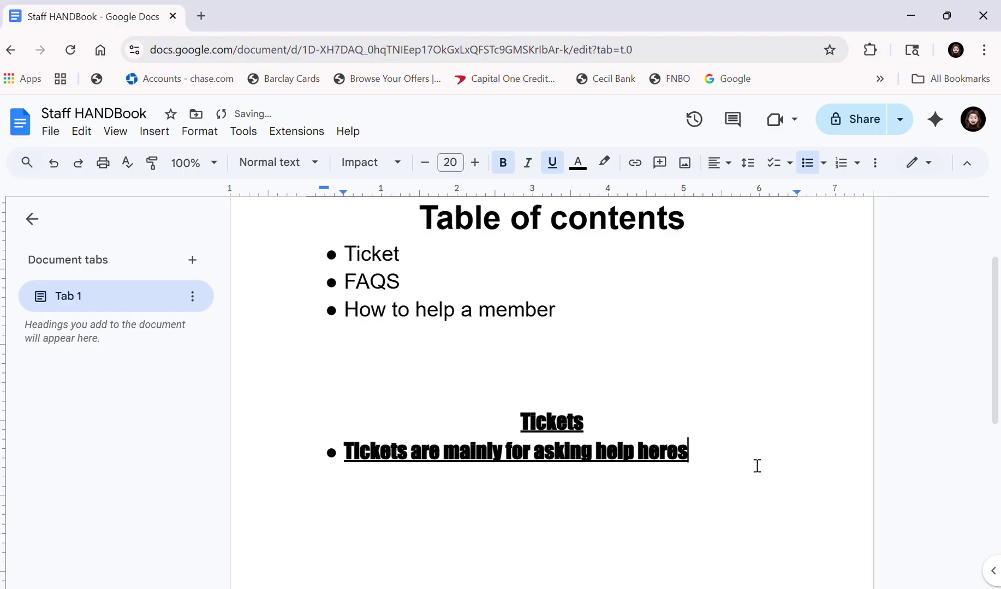
text( some )
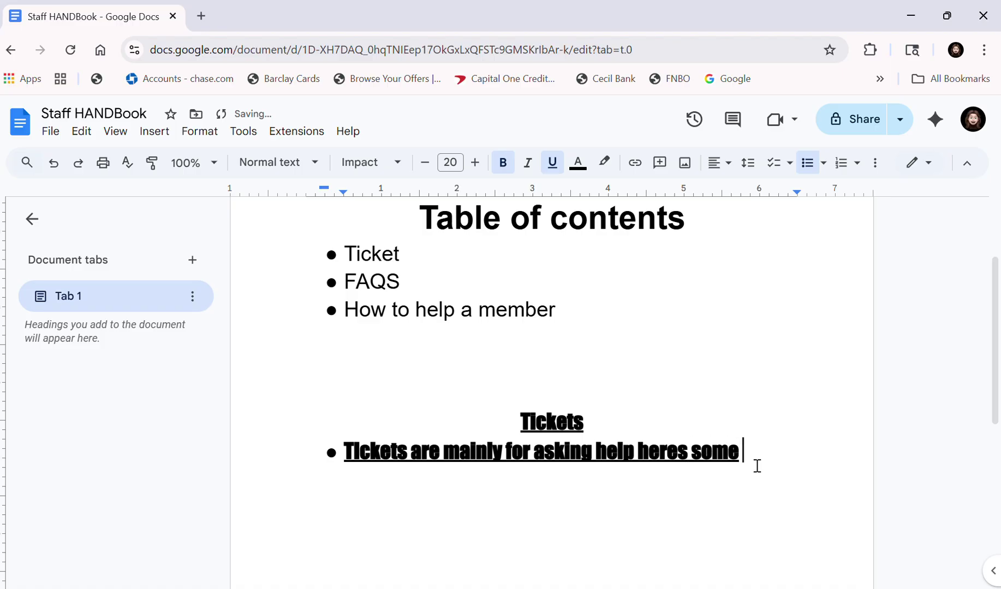
text(things )
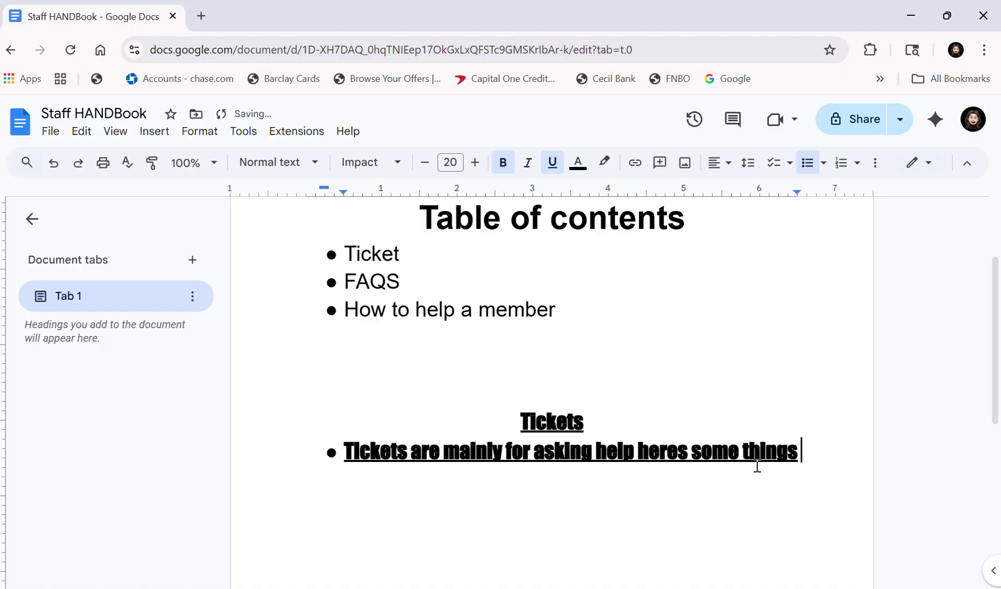
text(to consider)
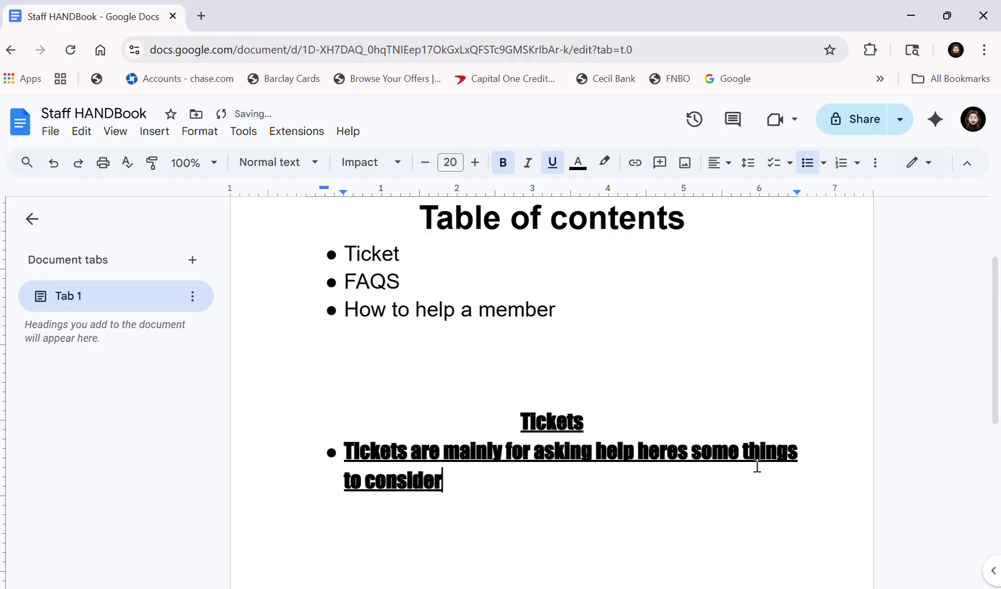
Add "Use SPaG" as the second bullet under the "Tickets" heading.
key(Return)
text(Use SP)
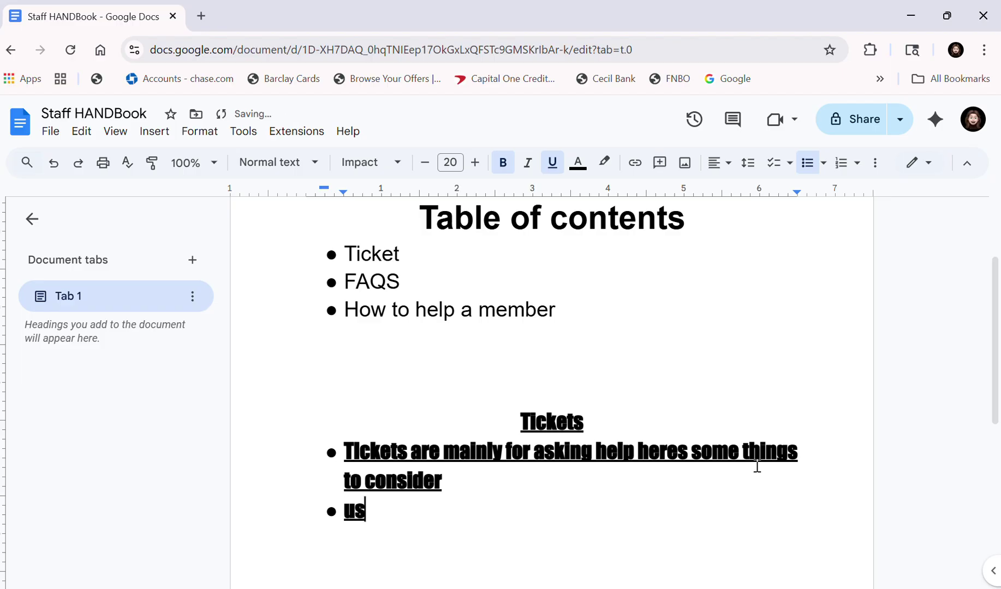
text(ll)
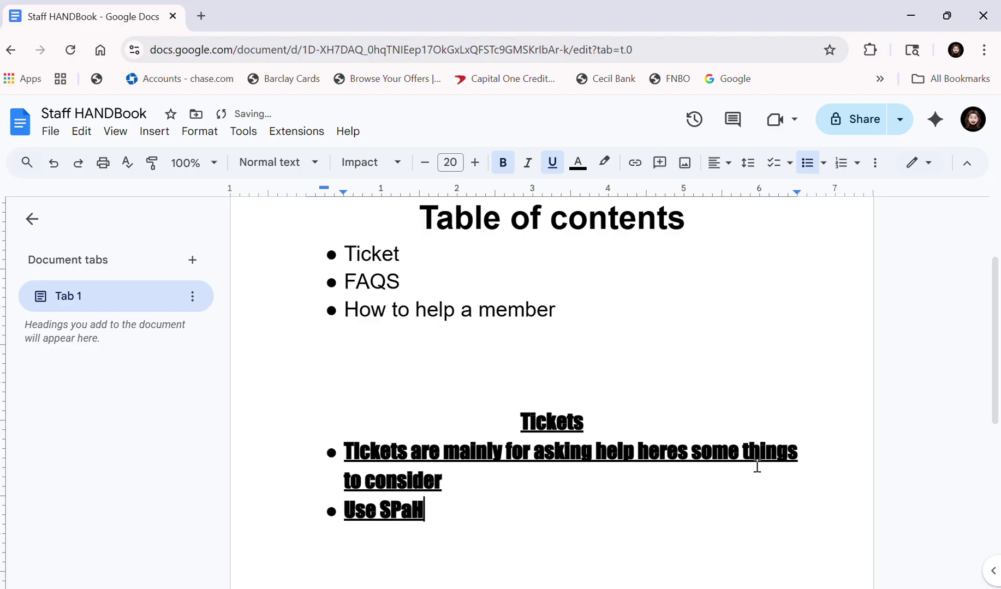
key(BackSpace)
text(G)
Add the bullet "Take consideration on what they are doing" under "Tickets", followed by a new empty bullet.
key(Return)
text(Take cond)
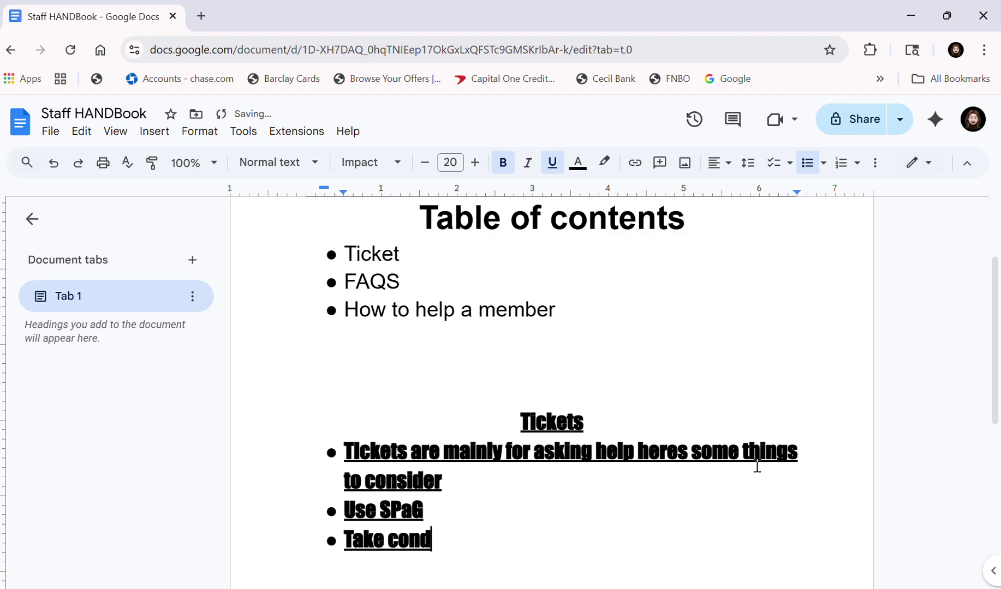
key(BackSpace)
text(siderat)
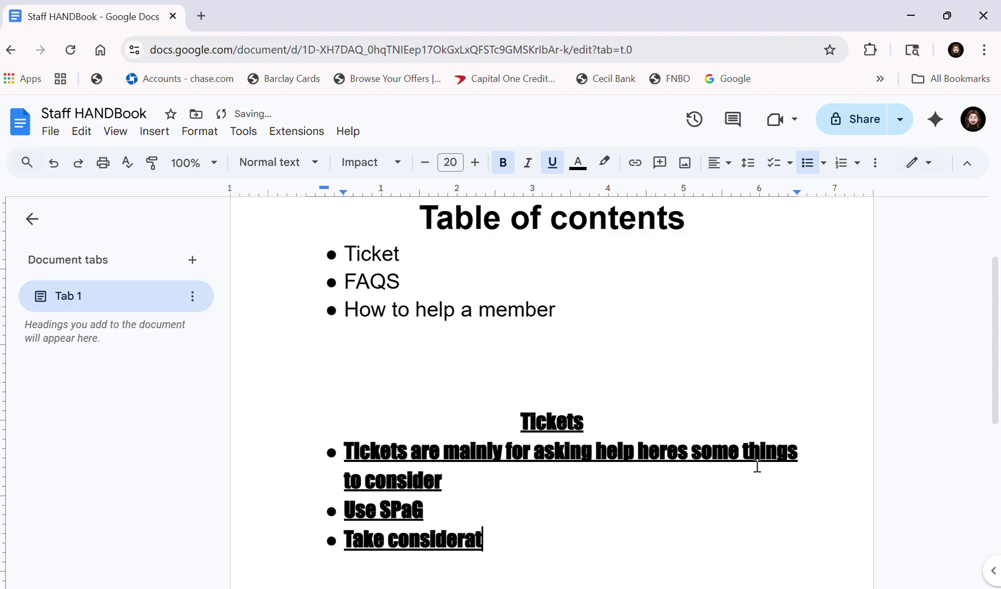
text(ion on what )
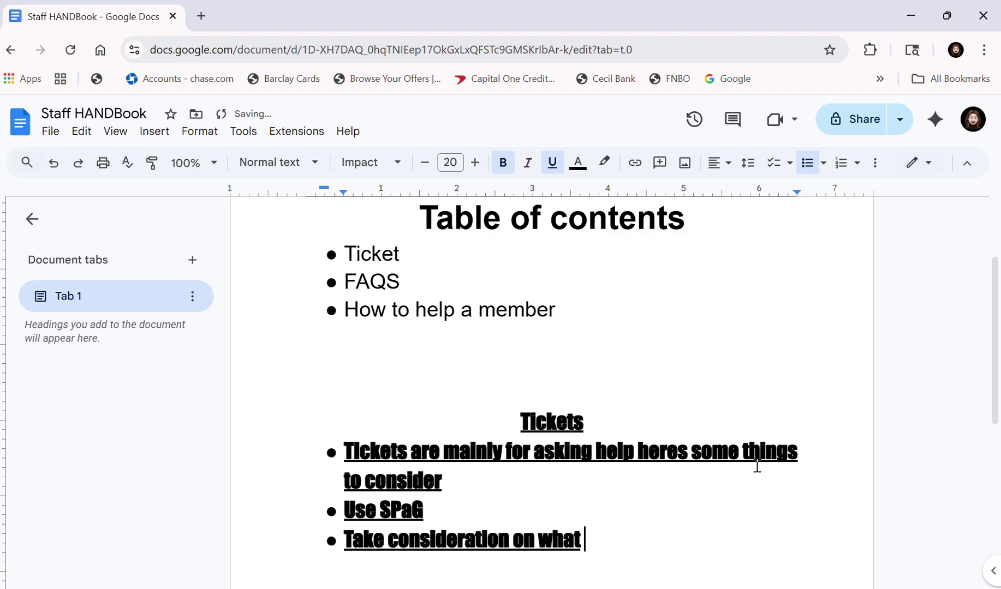
text(thet are doing)
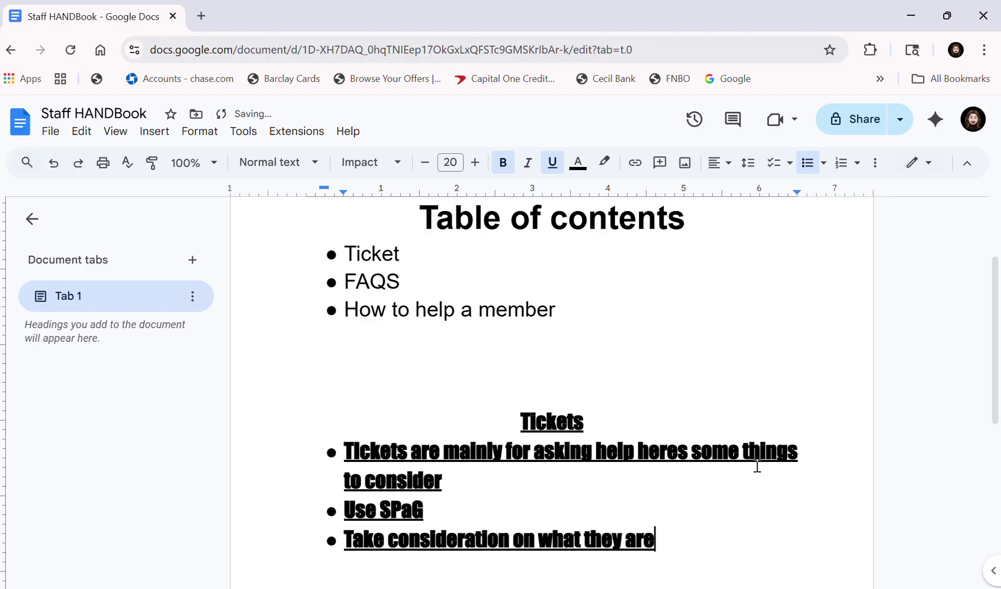
key(Return)
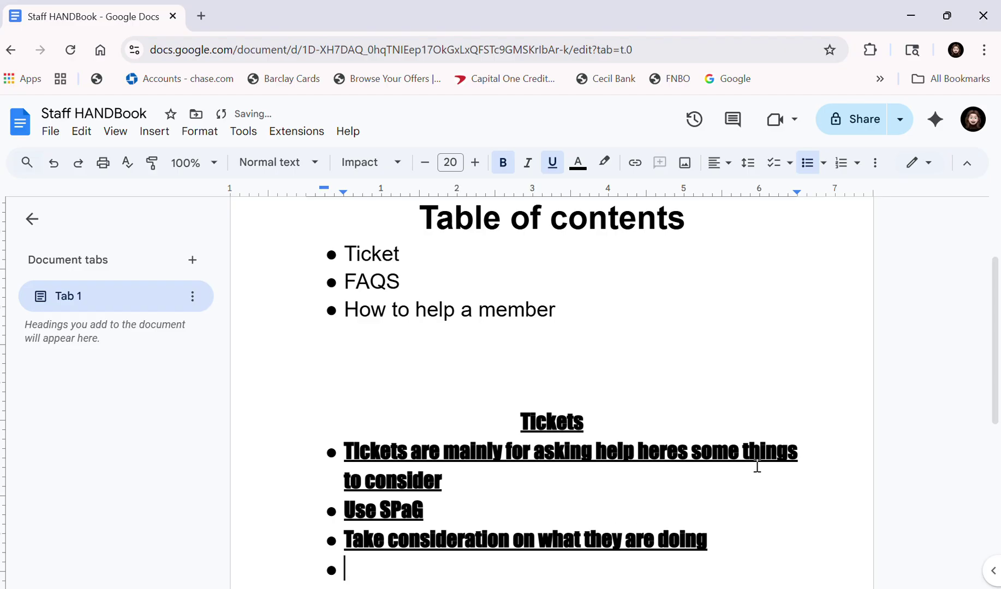
scroll(757, 466, down, 2)
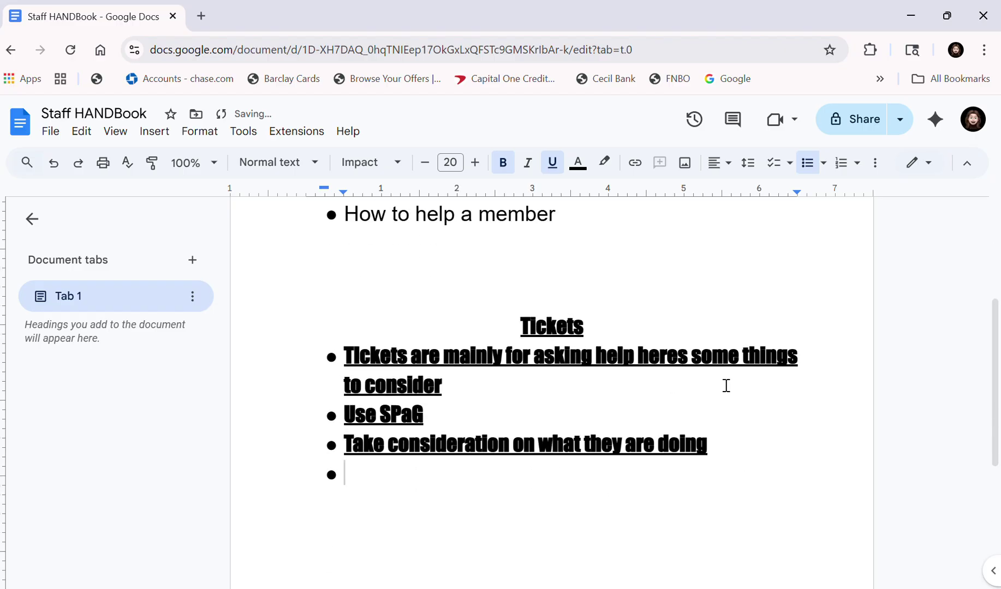
scroll(606, 306, up, 4)
scroll(519, 404, down, 5)
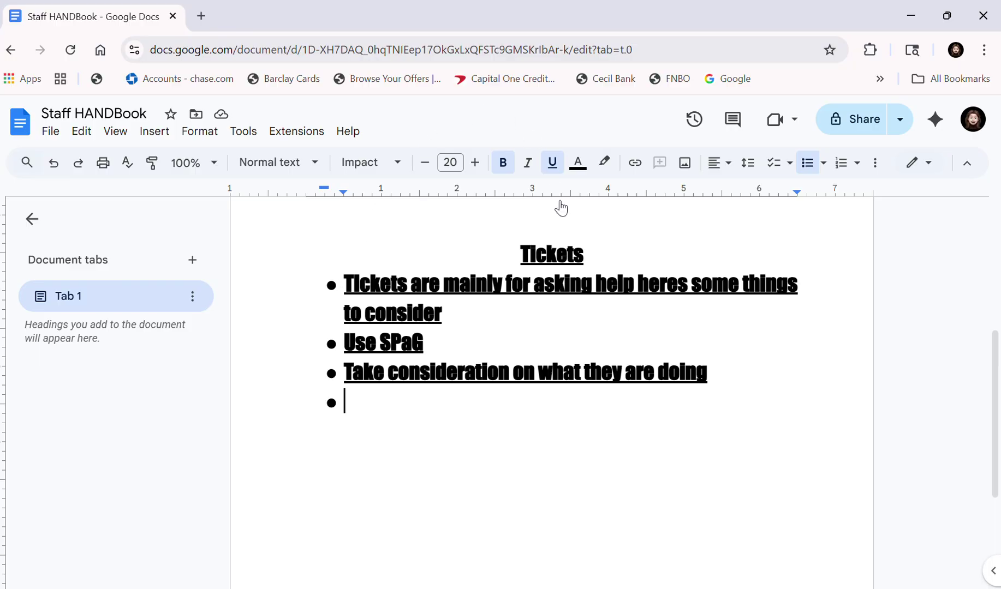
Switch to Discord and look through the list of joined servers down to its end.
key(alt+Tab)
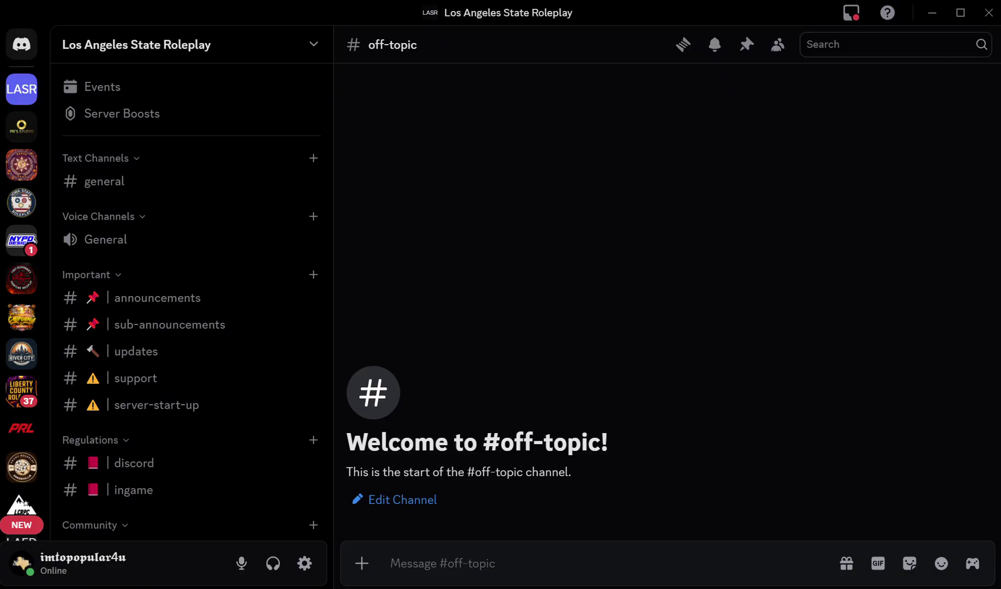
scroll(1, 338, down, 15)
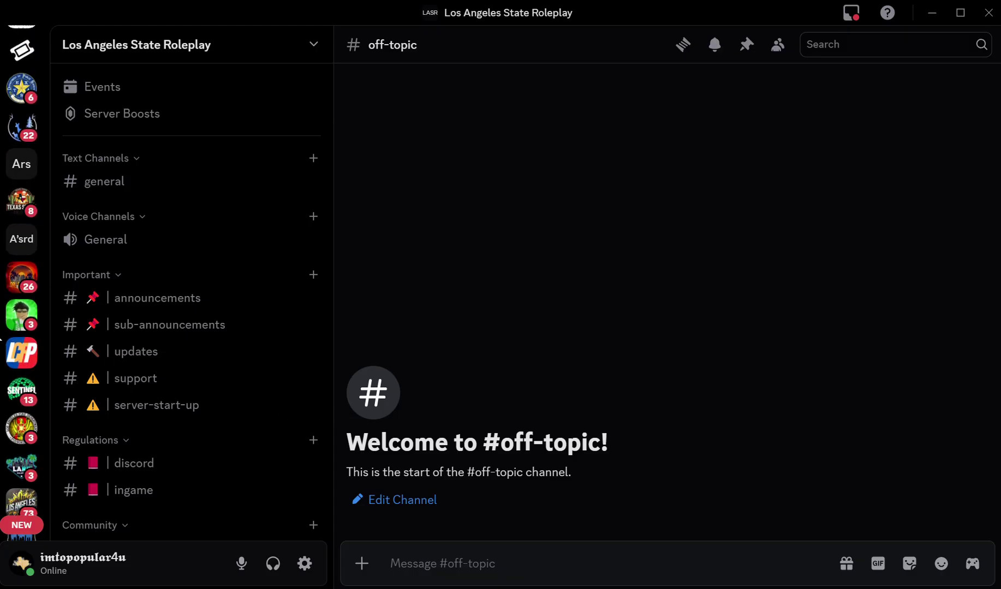
scroll(1, 339, down, 8)
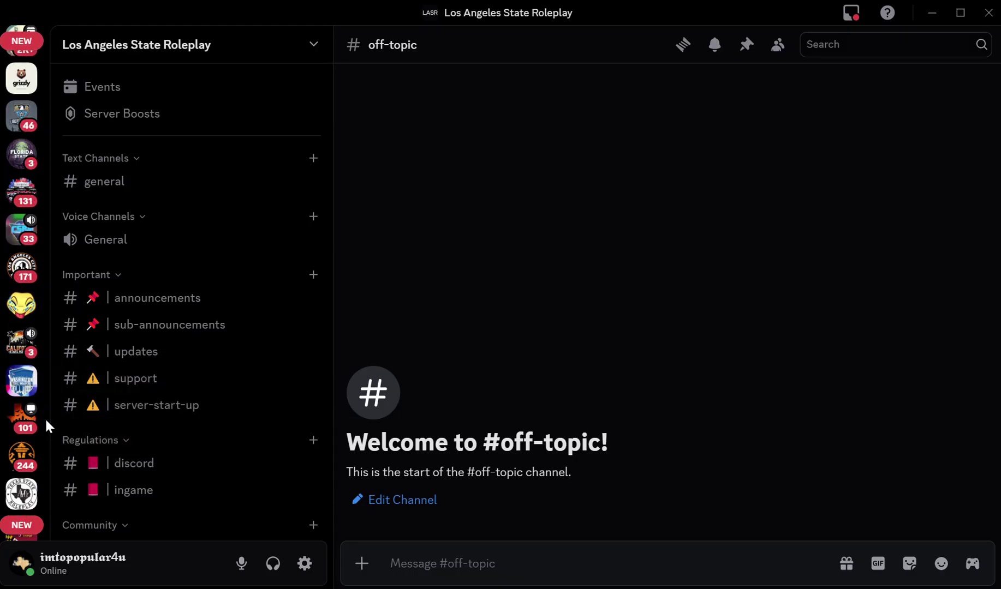
scroll(12, 475, down, 5)
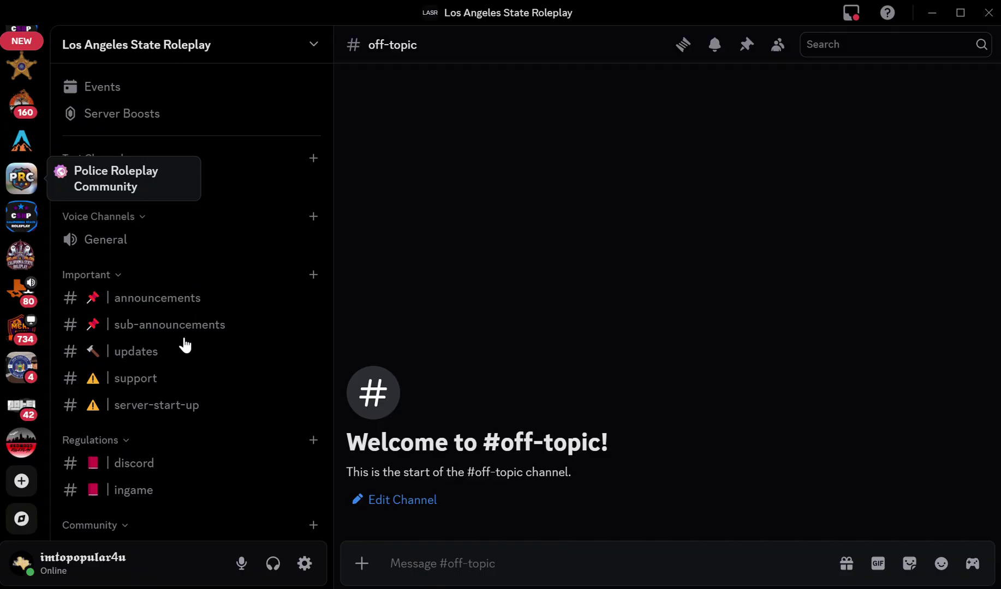
Open the Police Roleplay Community server and read through its rules-and-info channel.
click(25, 178)
scroll(239, 347, up, 5)
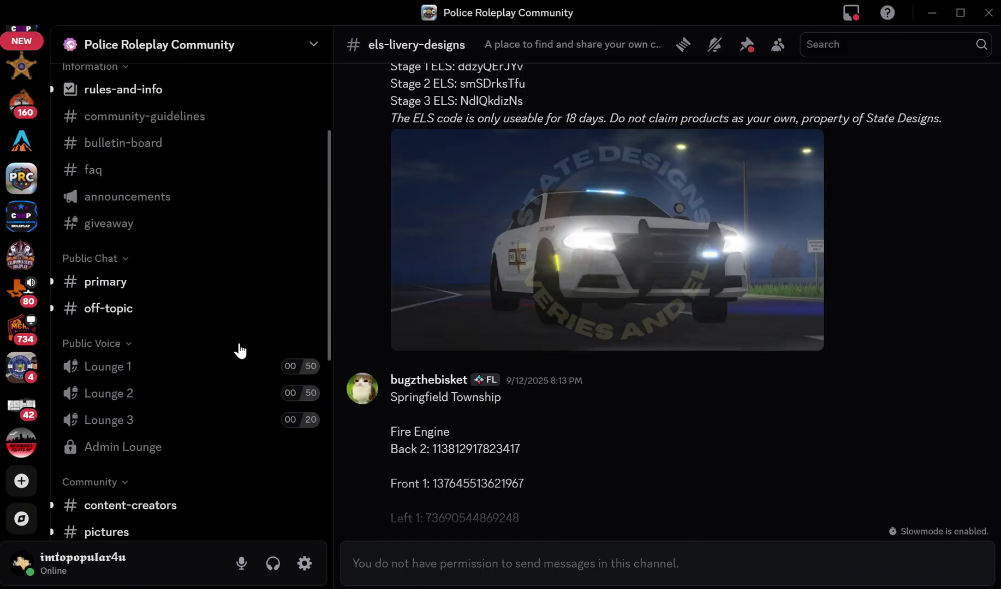
scroll(239, 351, up, 3)
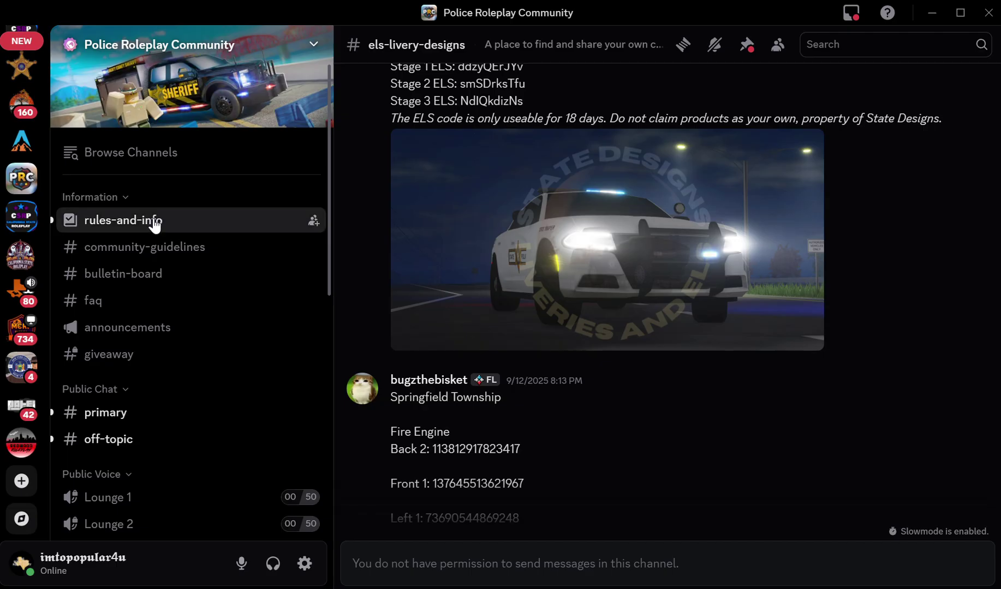
click(169, 232)
scroll(518, 359, up, 10)
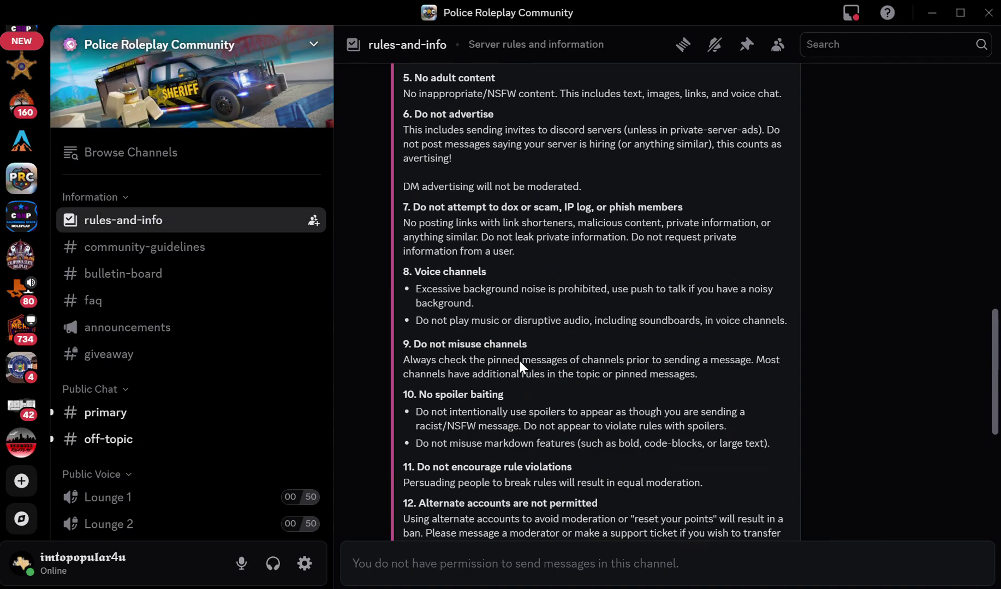
scroll(518, 359, up, 8)
scroll(518, 359, down, 20)
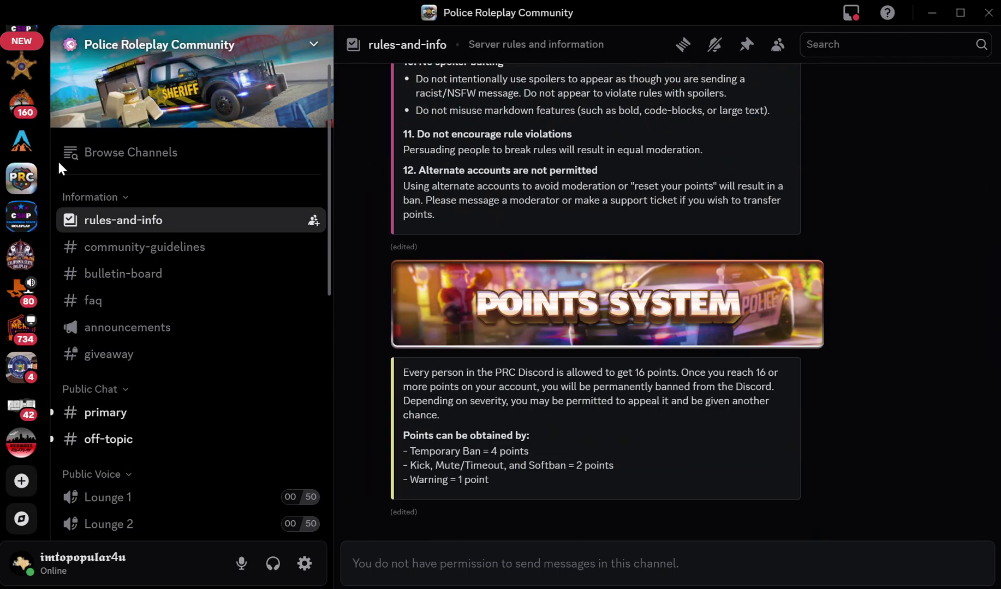
Find the Los Angeles Roleplay server, read the advertisement in its our-ad channel and copy the message text.
scroll(1, 365, down, 10)
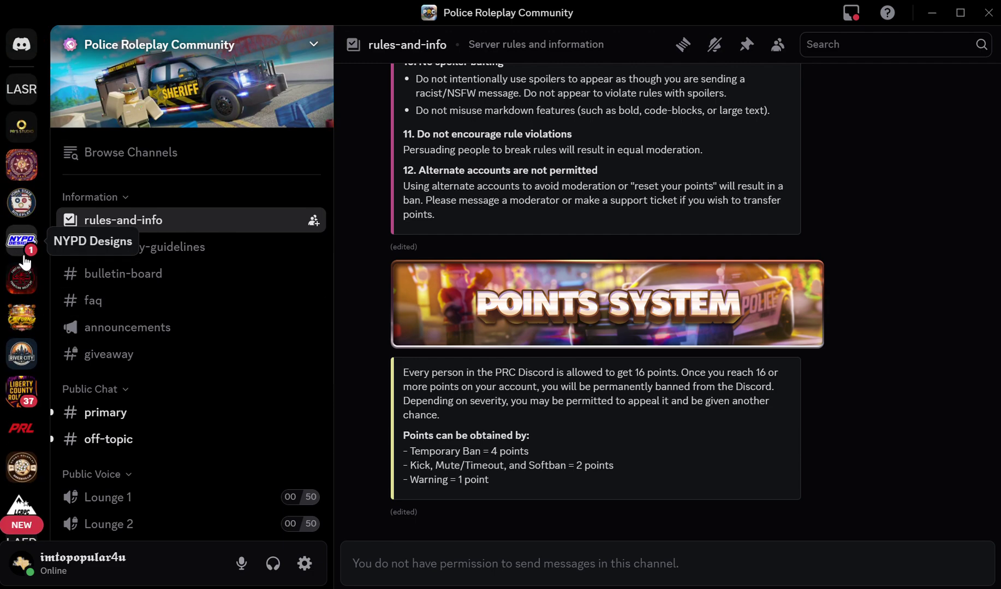
scroll(1, 357, down, 10)
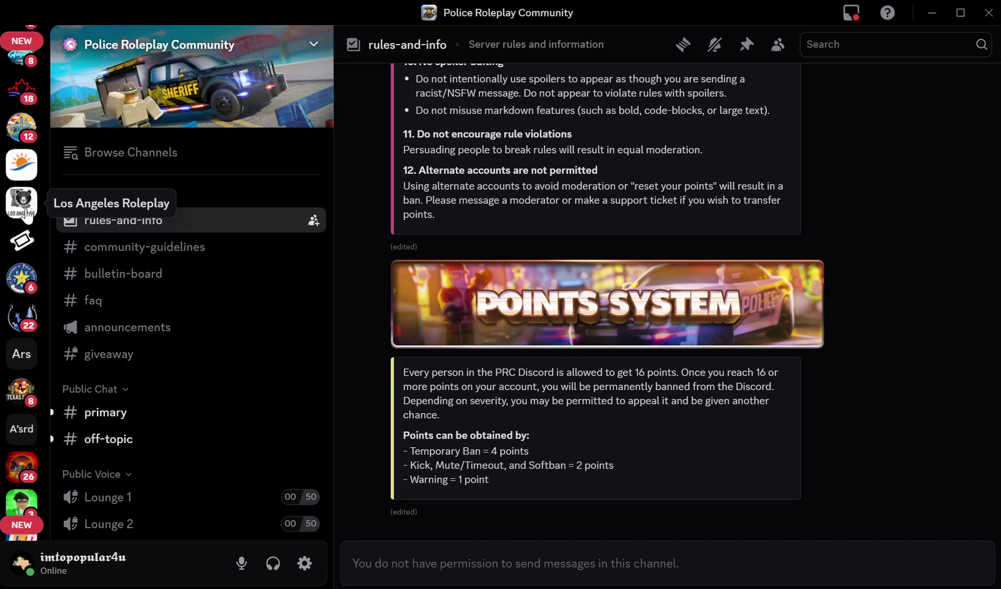
click(22, 202)
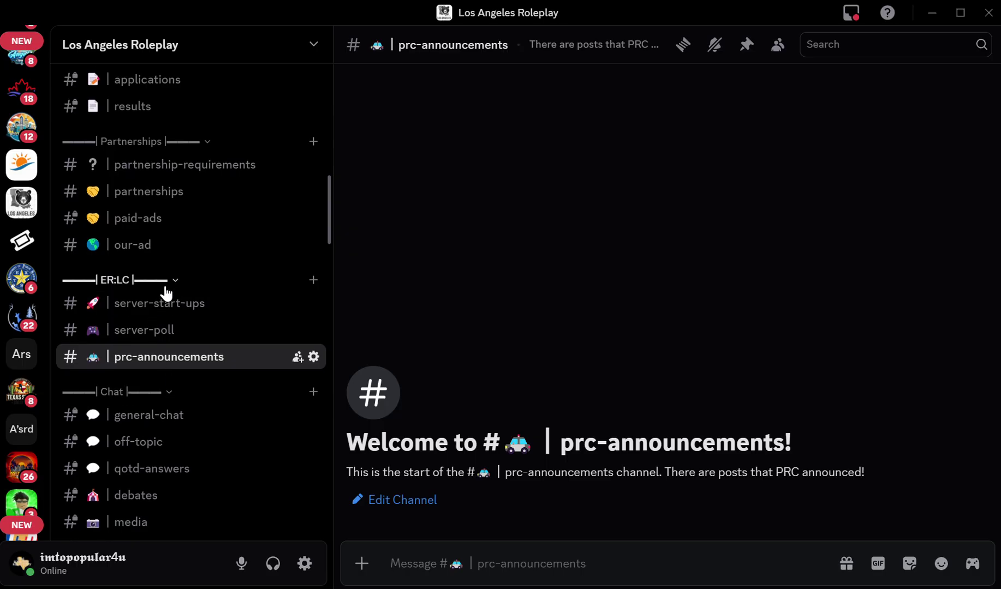
click(162, 255)
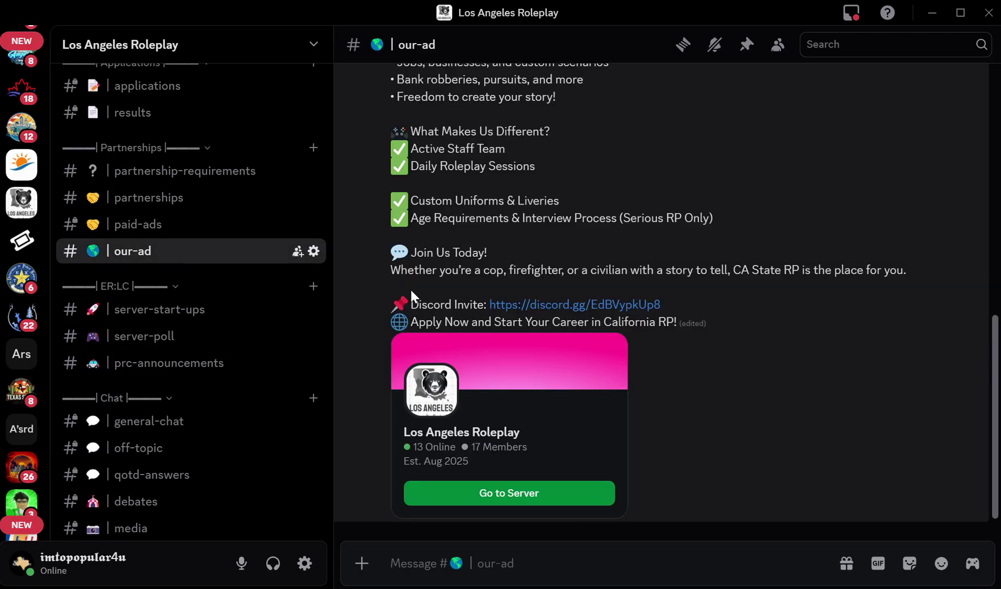
scroll(409, 288, up, 5)
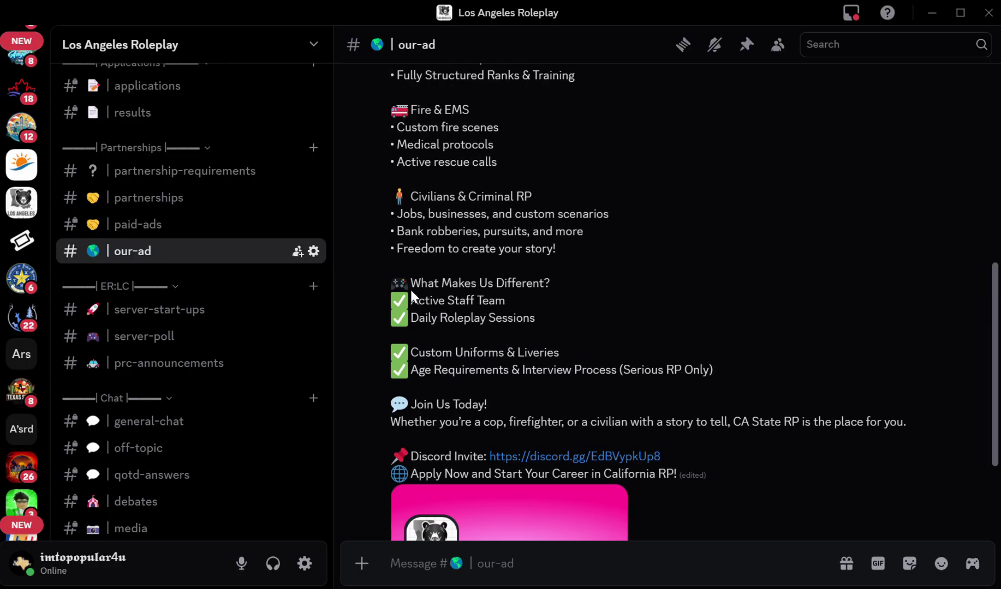
right_click(442, 283)
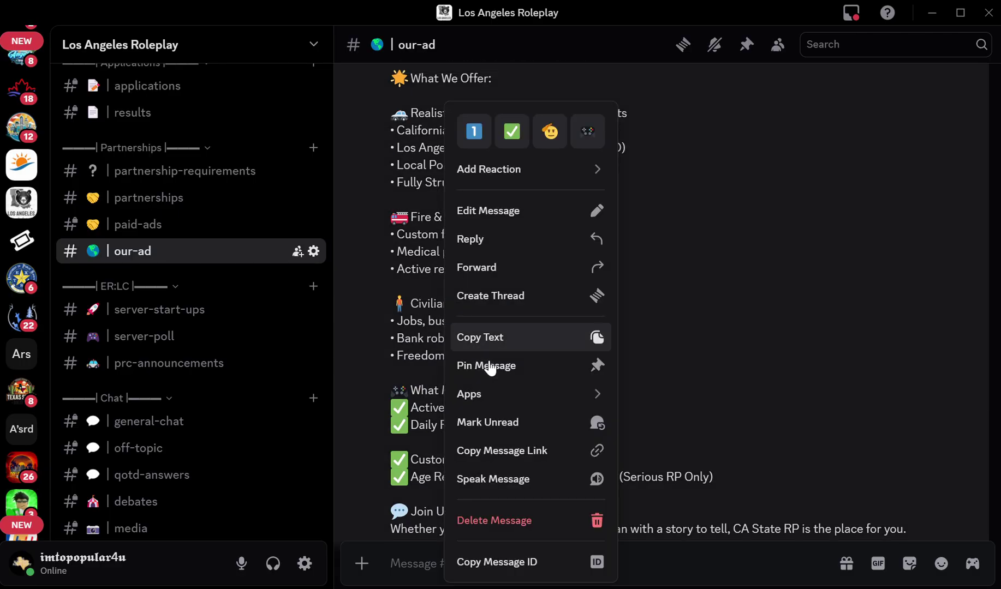
click(454, 337)
scroll(431, 322, up, 6)
scroll(382, 311, down, 10)
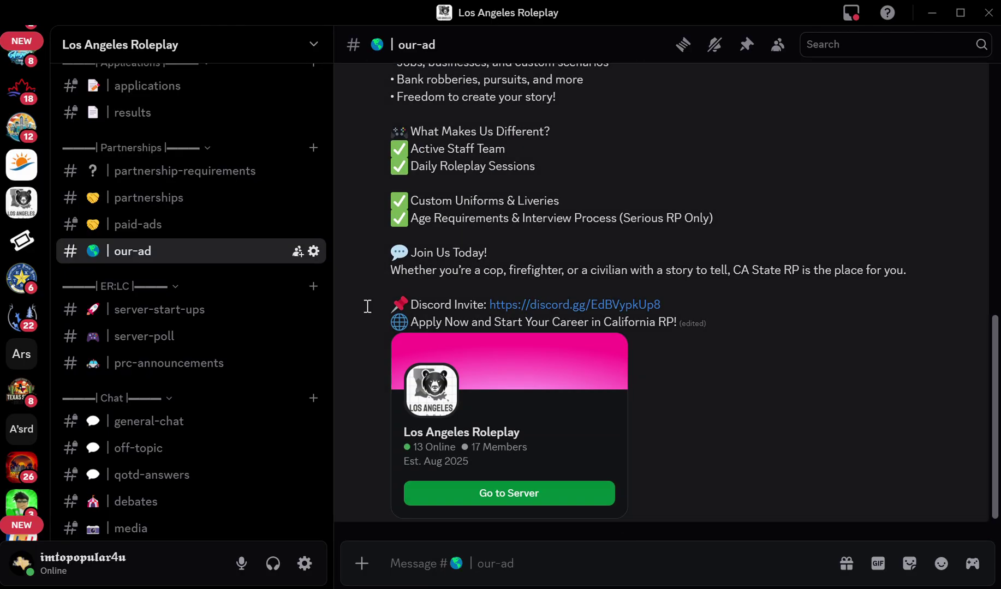
Look at the Ticket Tool Support and SunCoast Airways servers for reference.
click(21, 241)
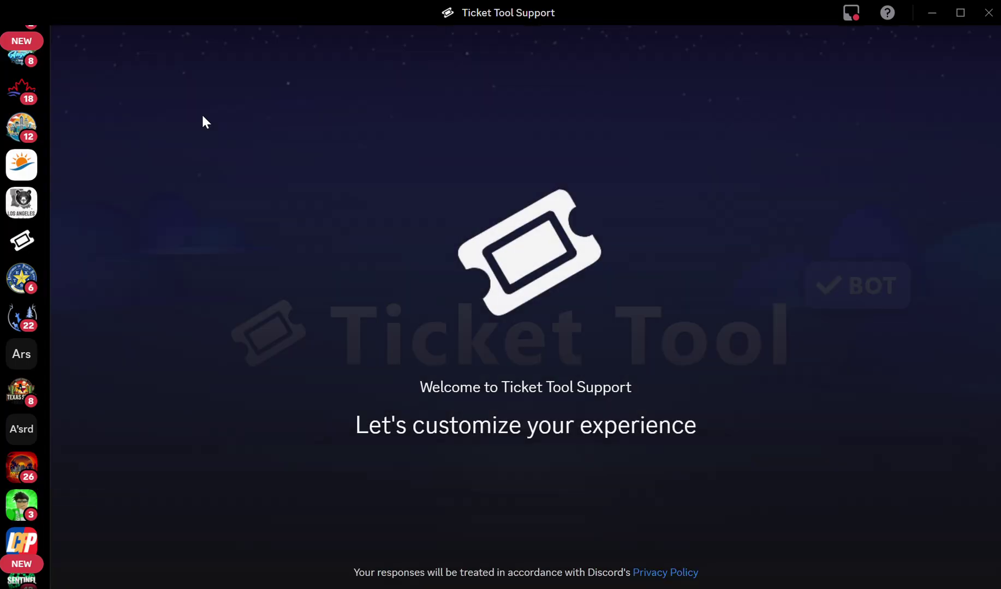
click(28, 171)
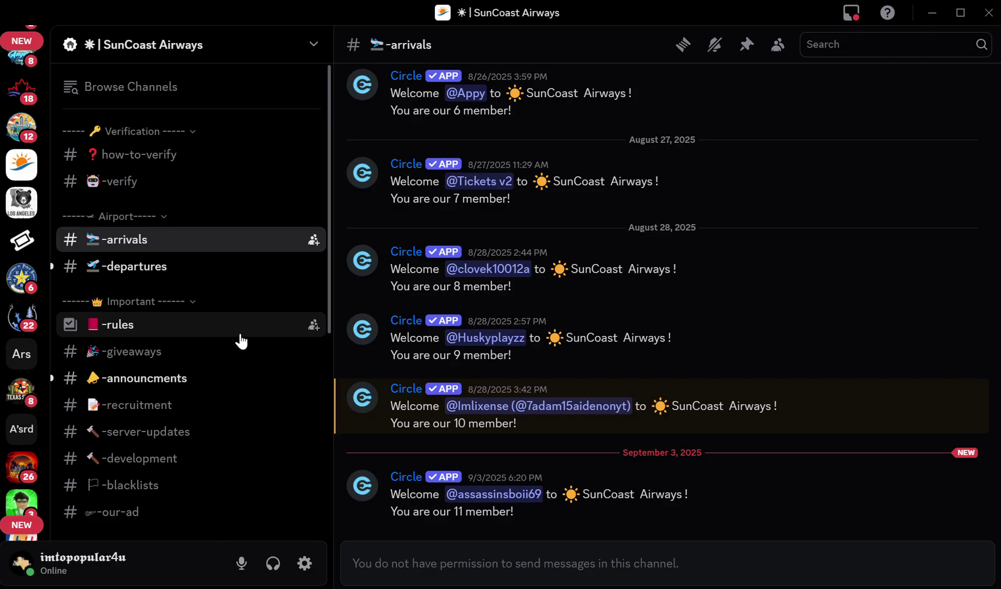
scroll(8, 233, up, 7)
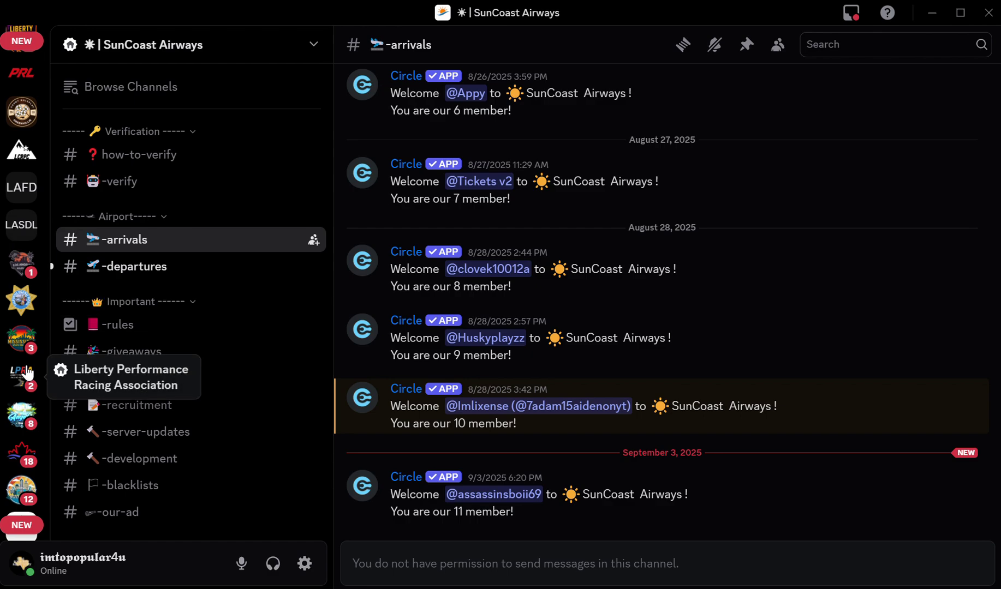
scroll(10, 335, up, 6)
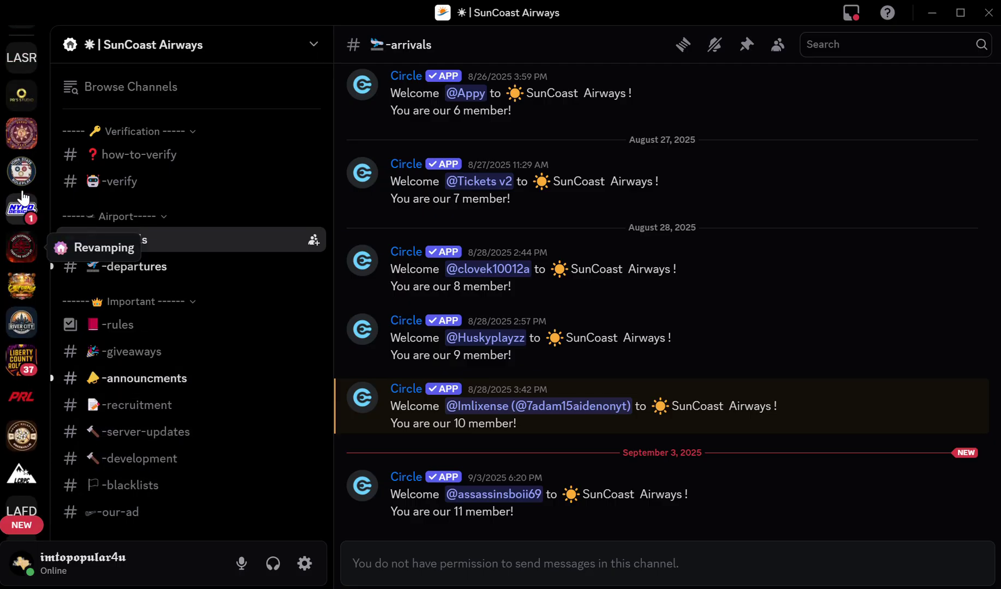
click(21, 57)
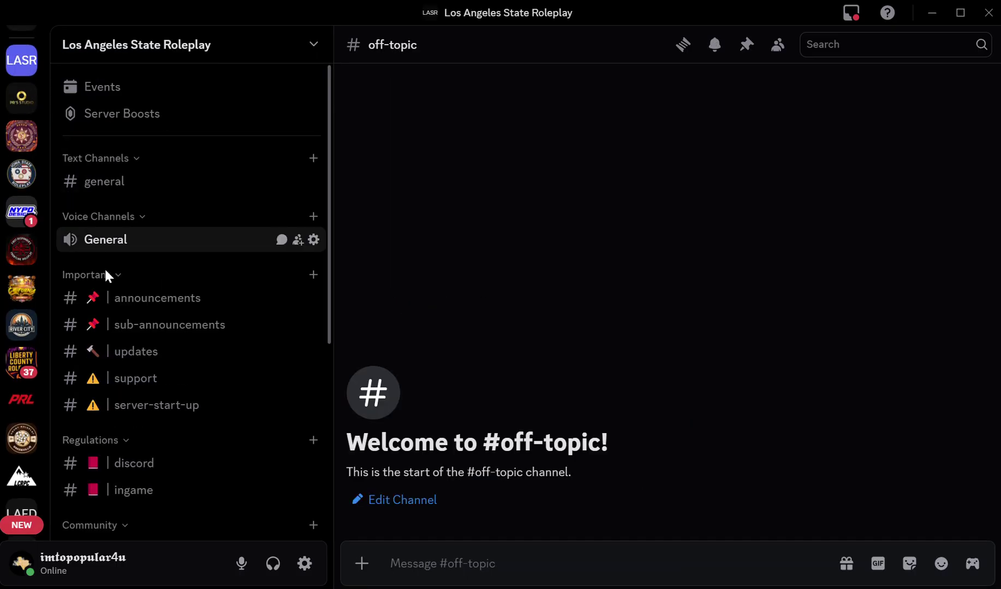
right_click(110, 305)
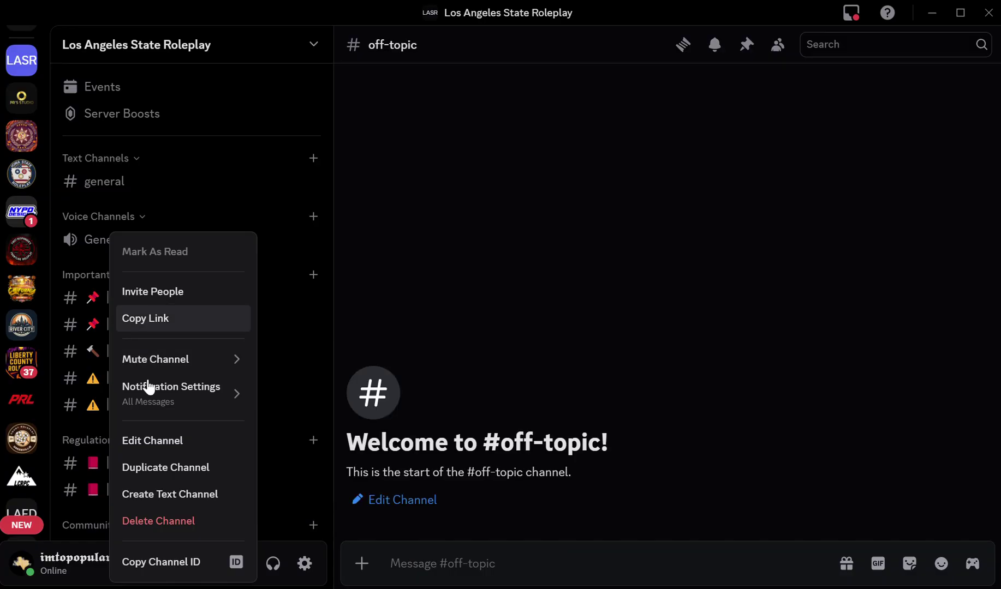
mouse_move(147, 388)
click(156, 436)
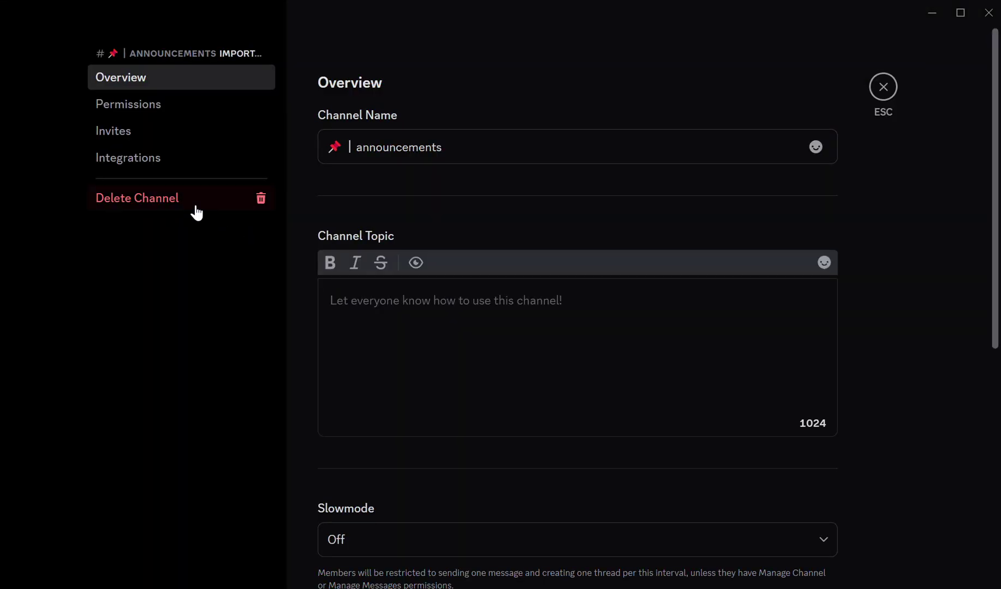
click(162, 112)
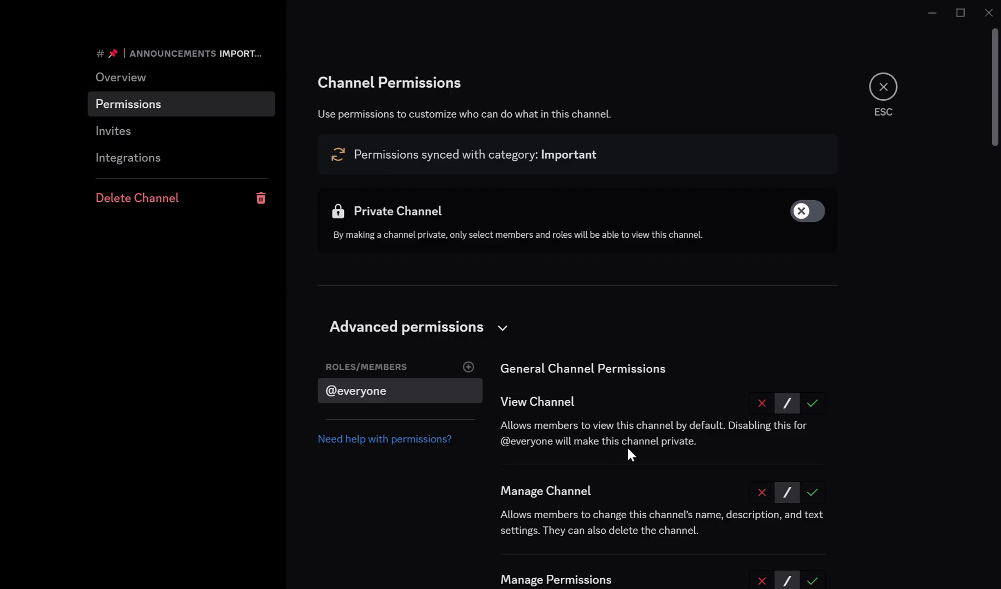
click(812, 404)
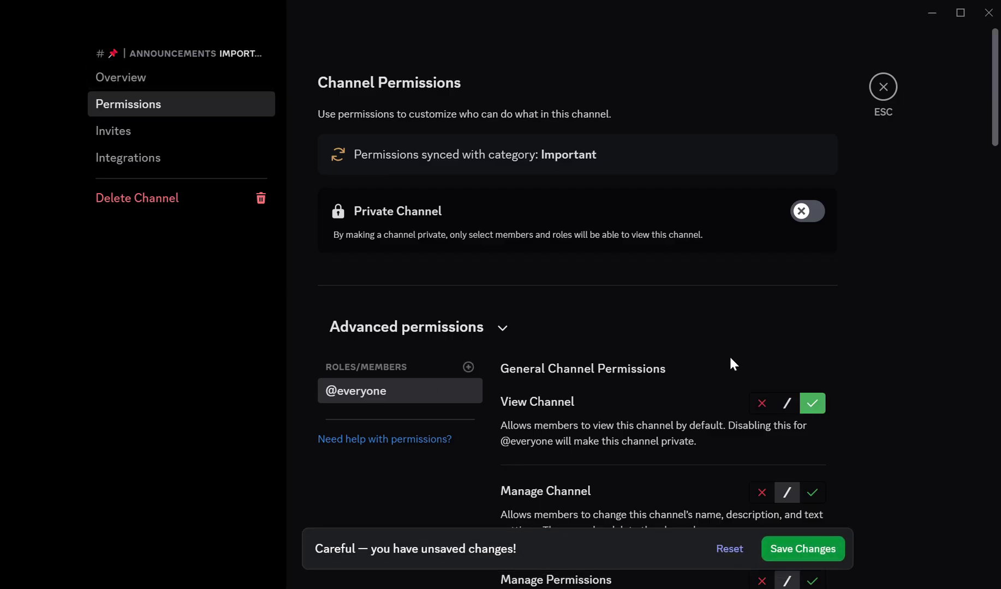
Add "new role" to the announcements channel's permissions, allow it Send Messages, then save and close the settings.
click(468, 367)
click(420, 441)
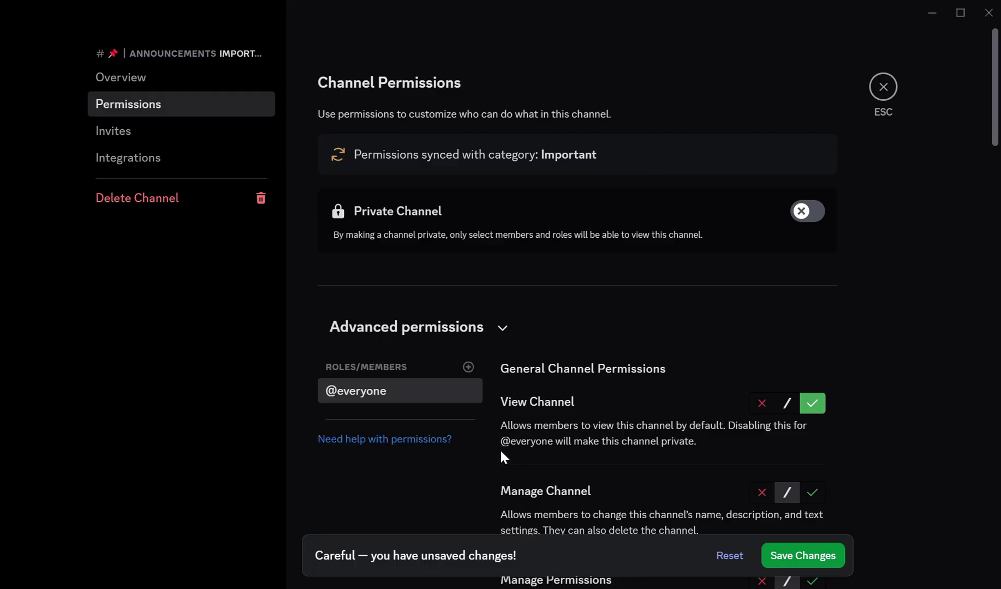
scroll(676, 416, down, 3)
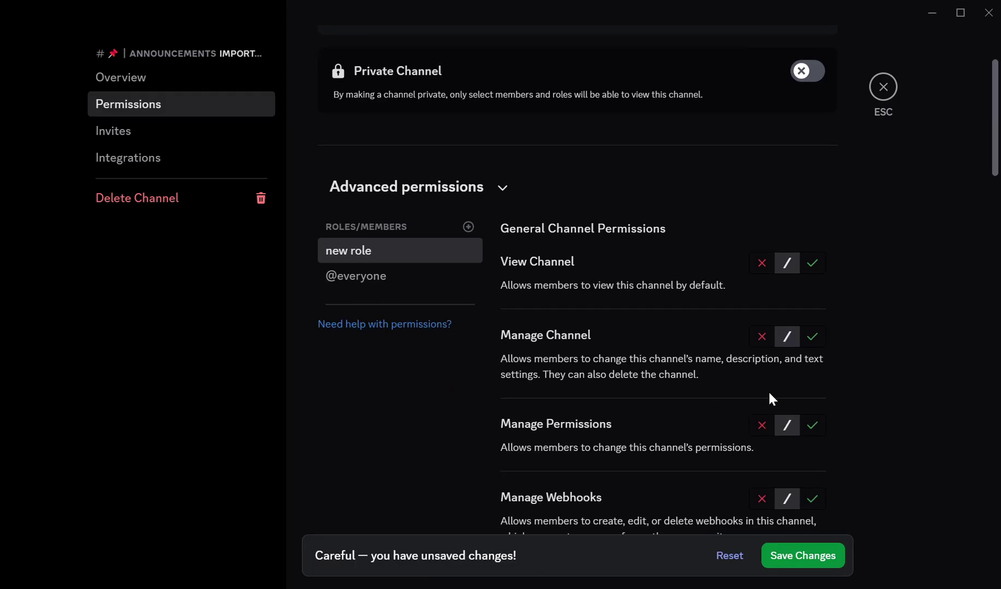
click(812, 336)
scroll(778, 451, down, 10)
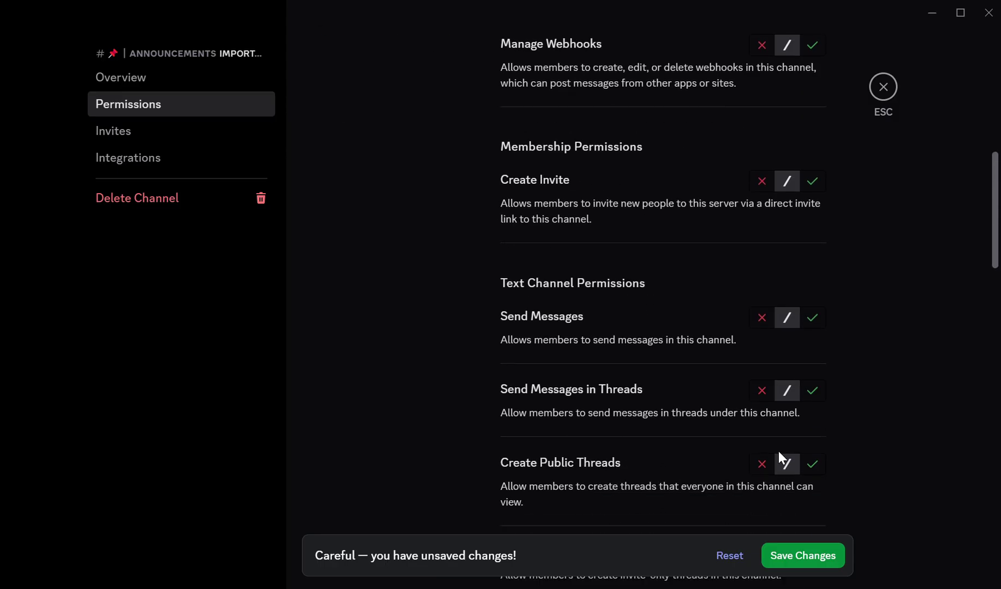
click(820, 557)
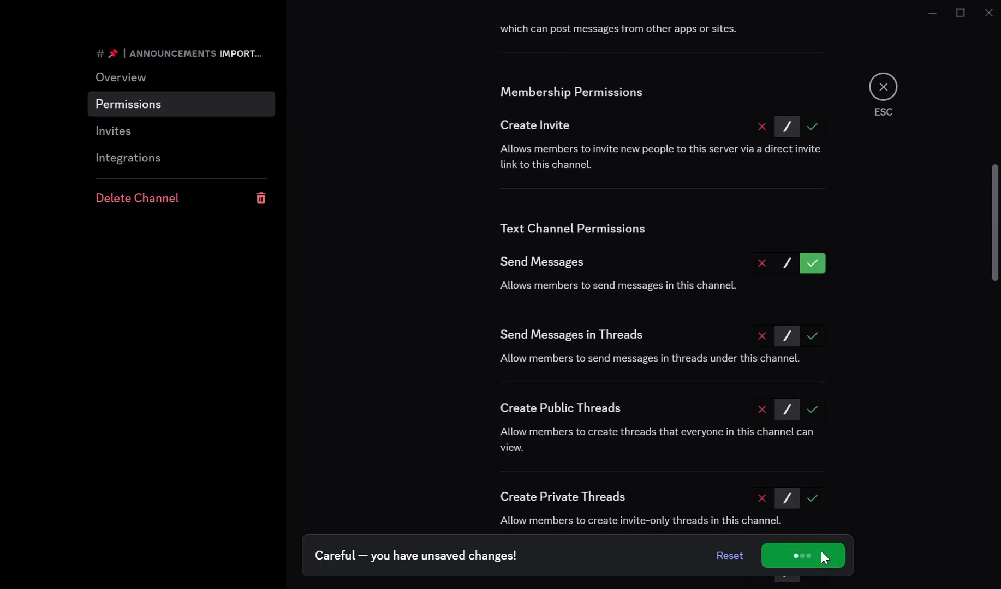
click(882, 89)
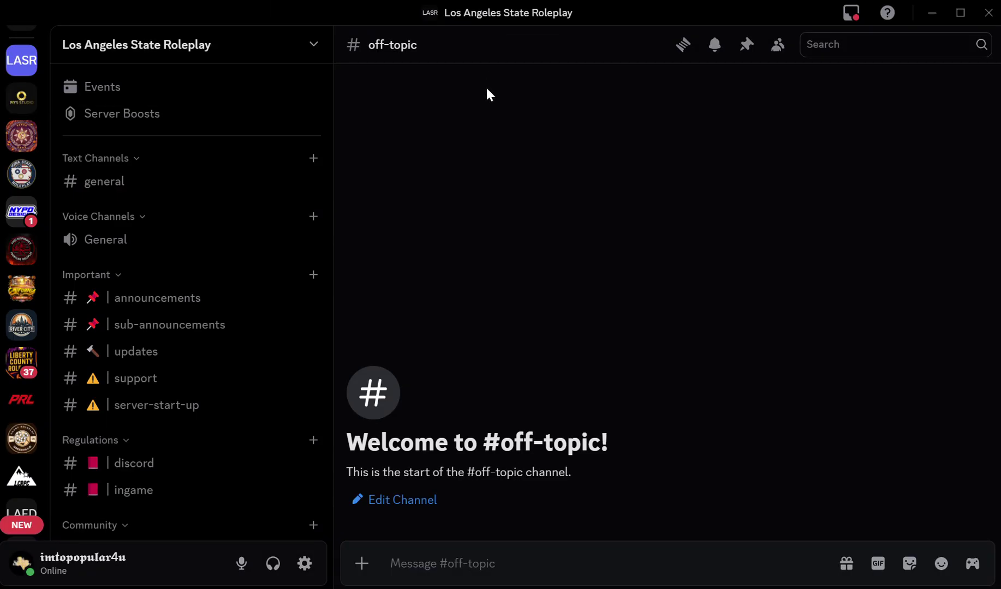